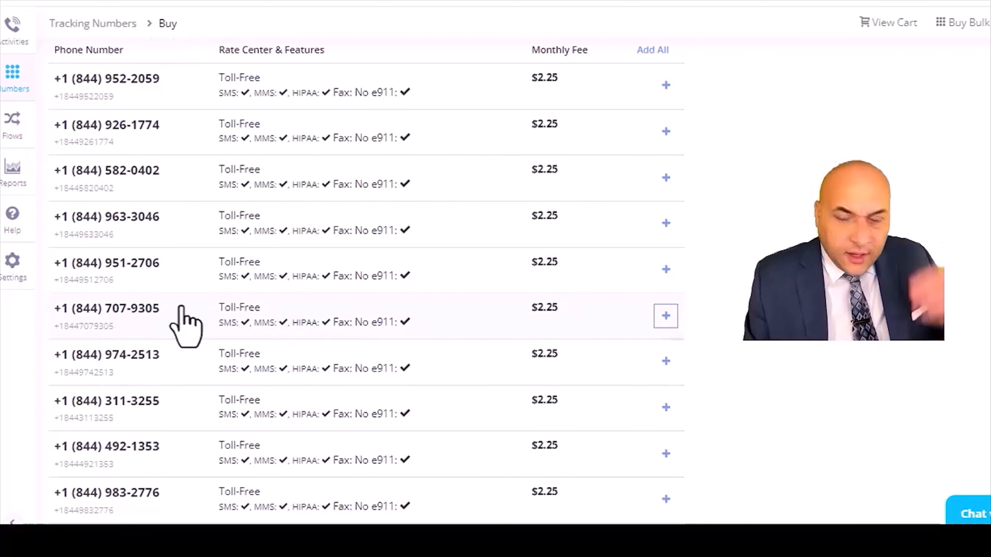
- Purchase the selected toll-free tracking number and complete the order
scroll(183, 328, down, 2)
scroll(174, 375, down, 2)
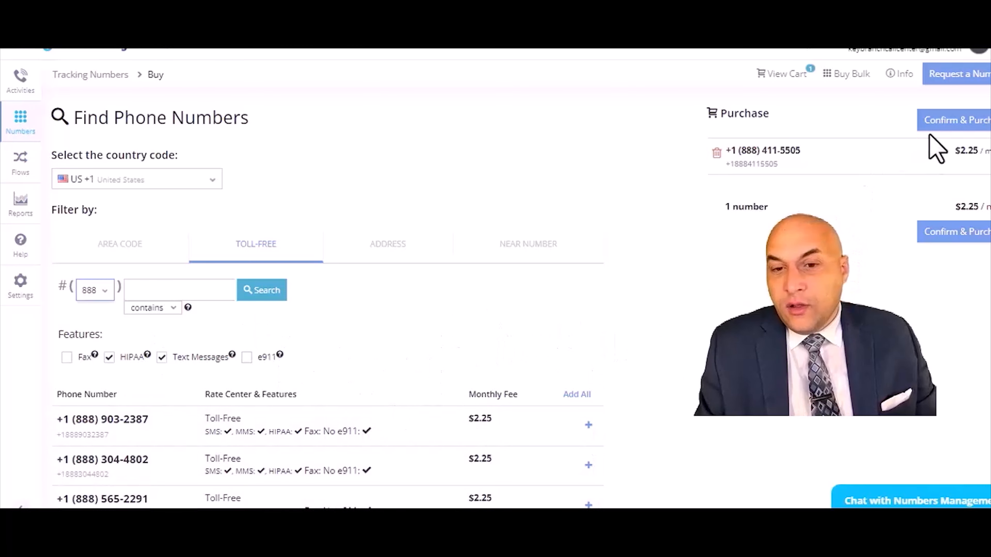
click(957, 124)
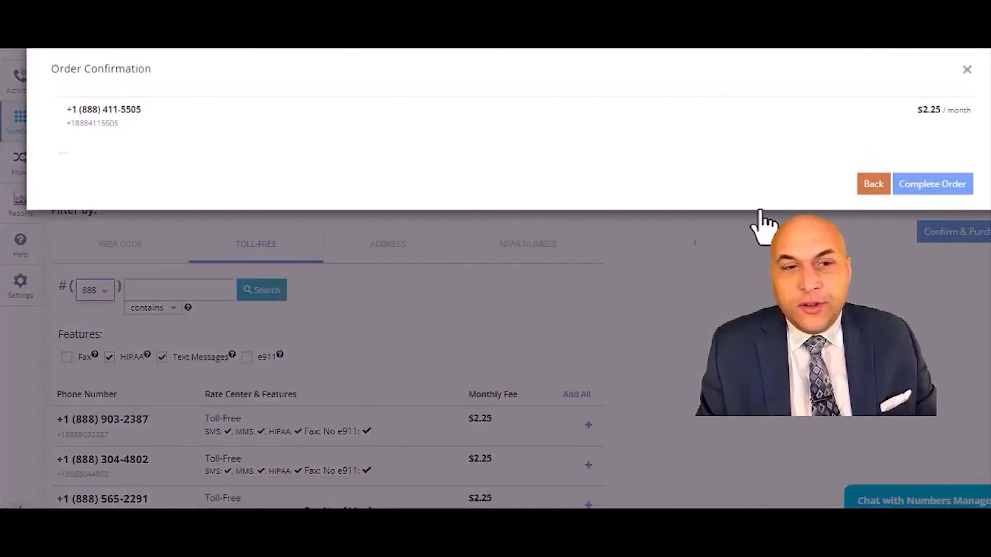
click(930, 184)
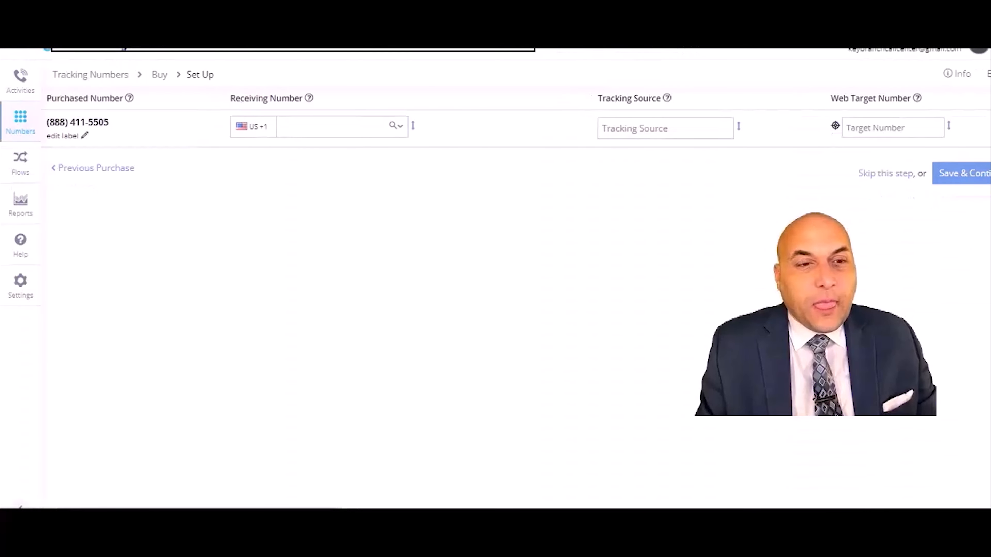
- Open the receiving number list for the new number and review the available options
click(380, 131)
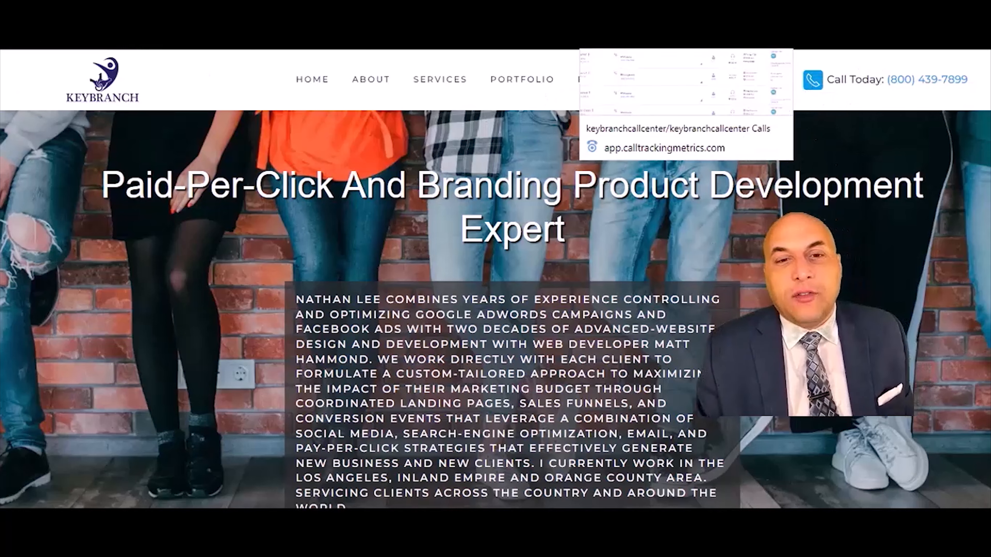
click(608, 45)
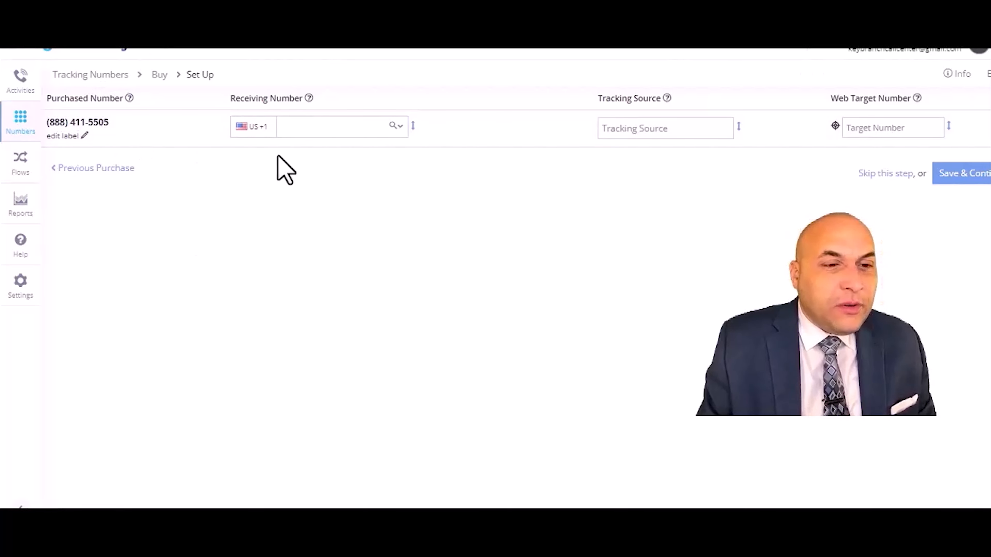
click(400, 131)
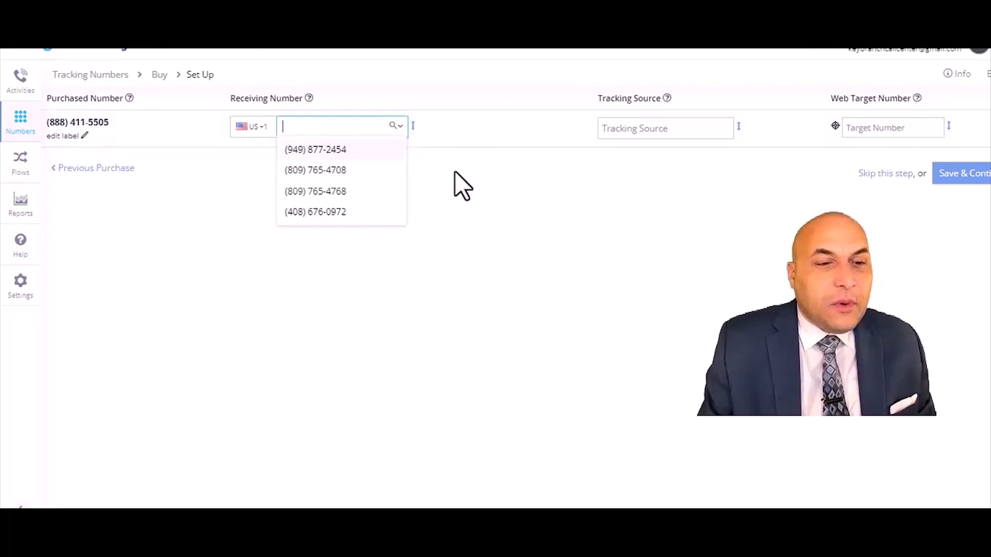
click(460, 186)
click(351, 123)
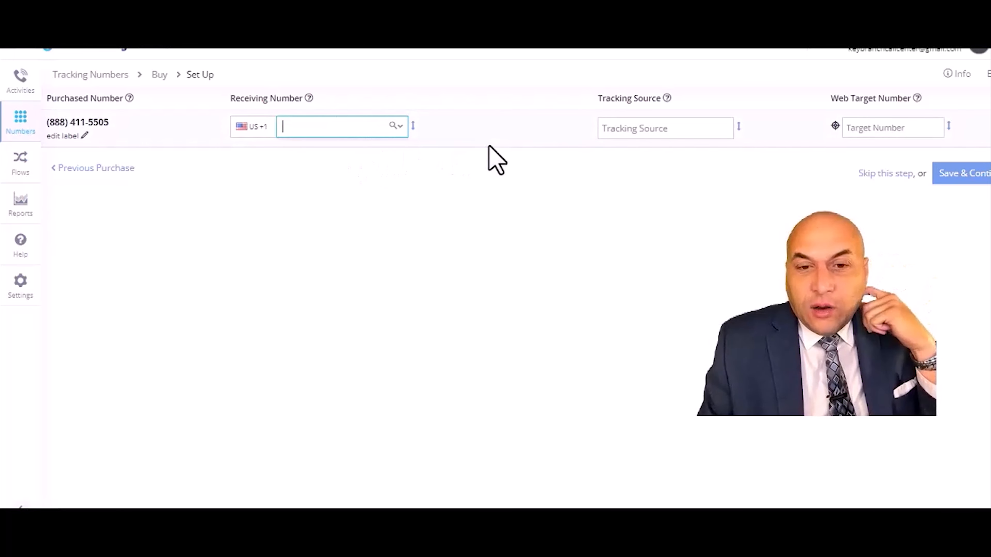
- Set the new number's tracking source to Direct and save the number setup
click(678, 132)
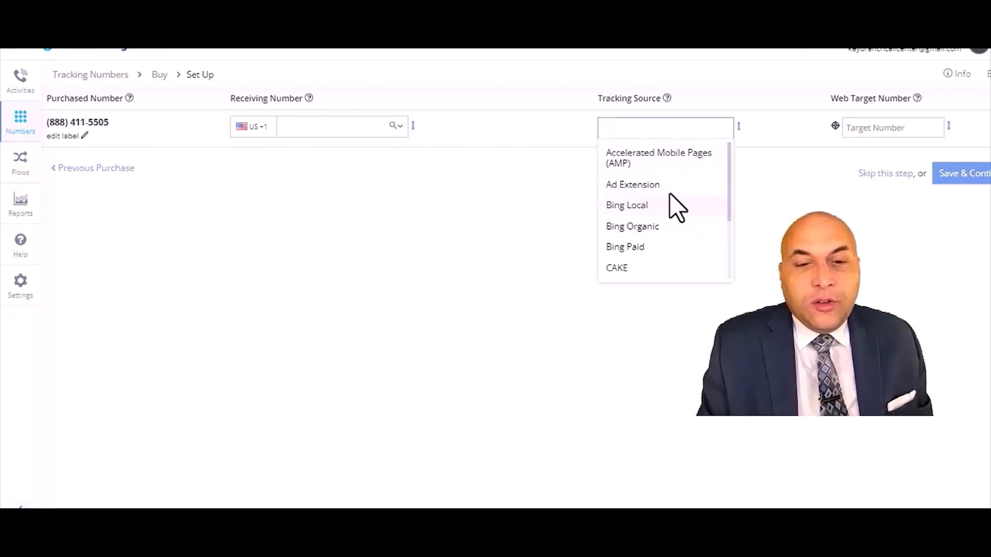
scroll(647, 222, down, 3)
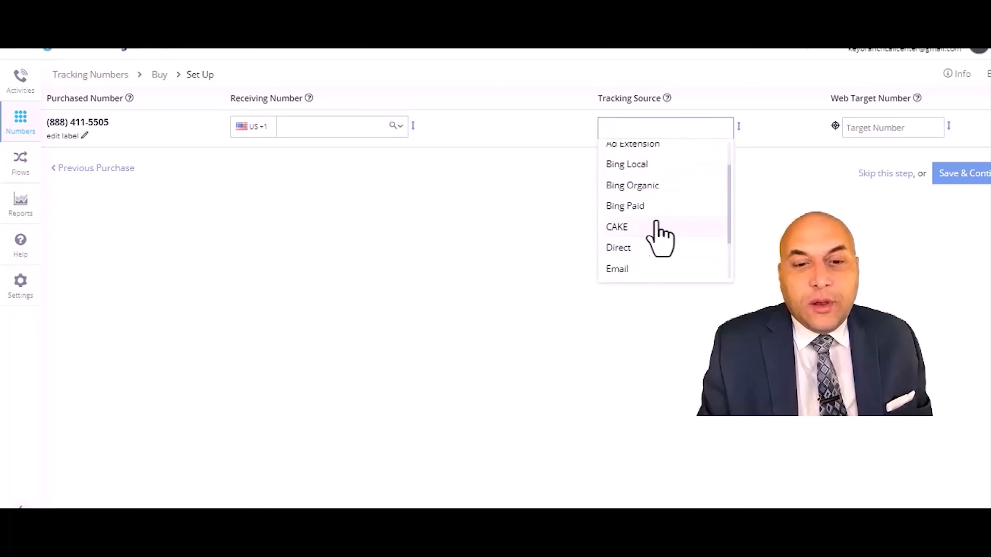
scroll(651, 195, up, 3)
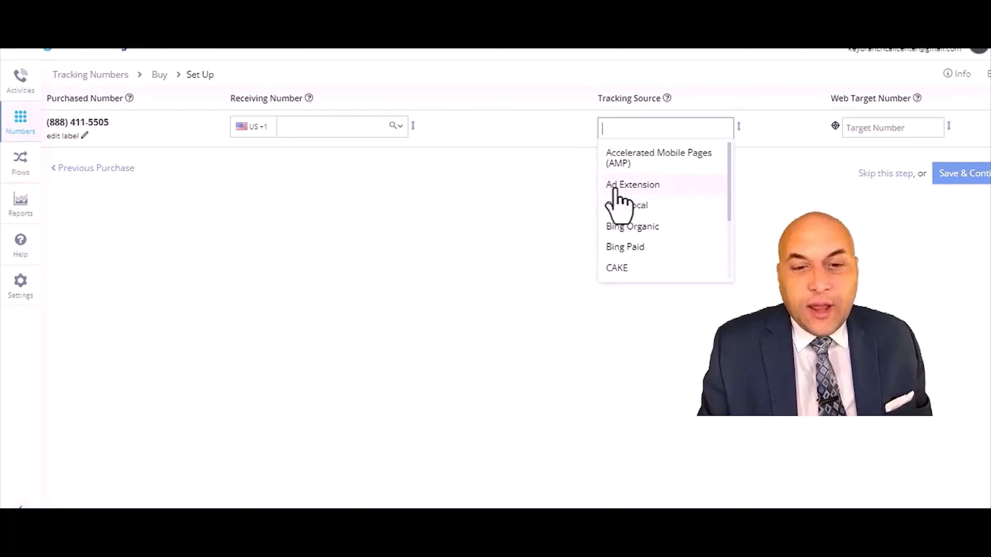
scroll(641, 214, down, 2)
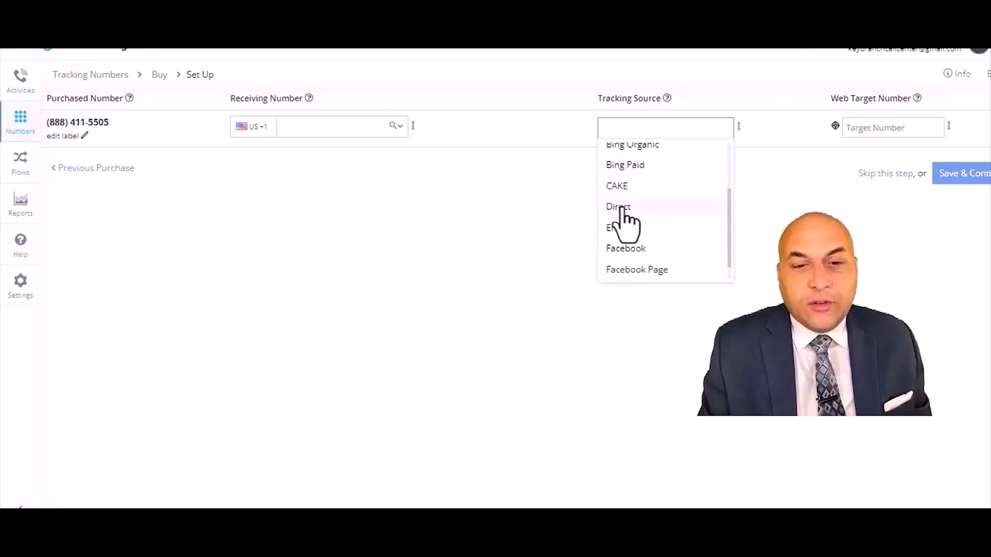
click(639, 213)
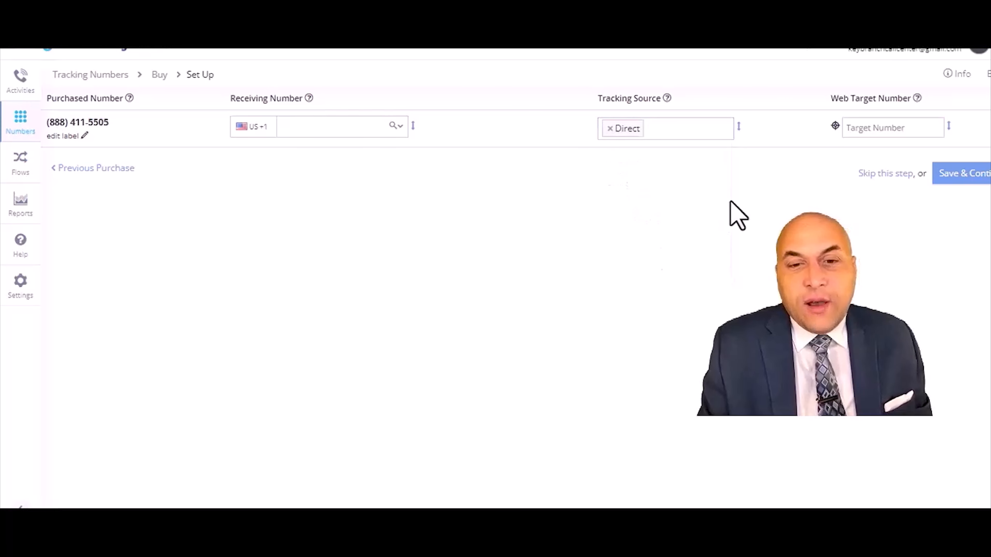
click(869, 134)
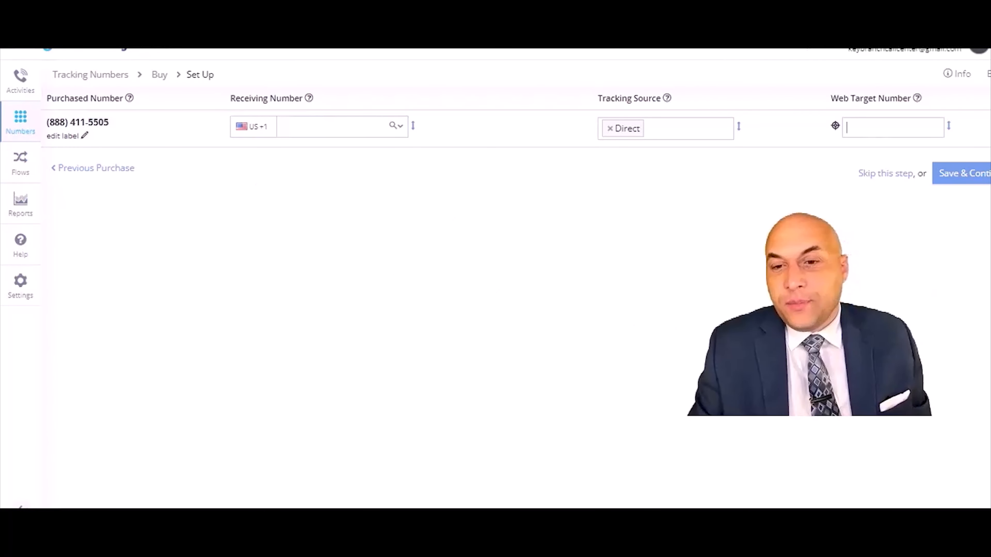
click(975, 177)
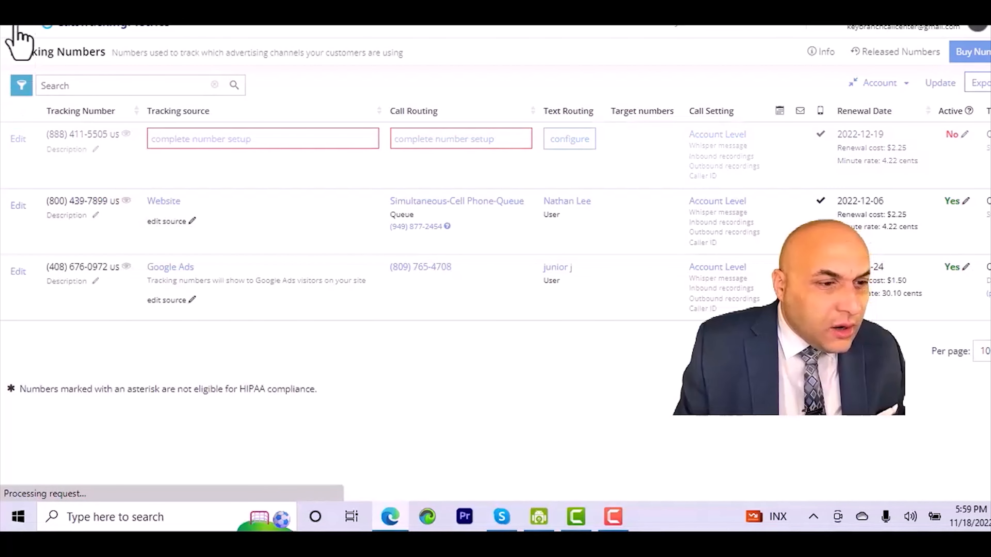
- Create a new tracking source named KEYBRANCHMEDIA WEBSITE DIRECT
click(17, 26)
click(21, 28)
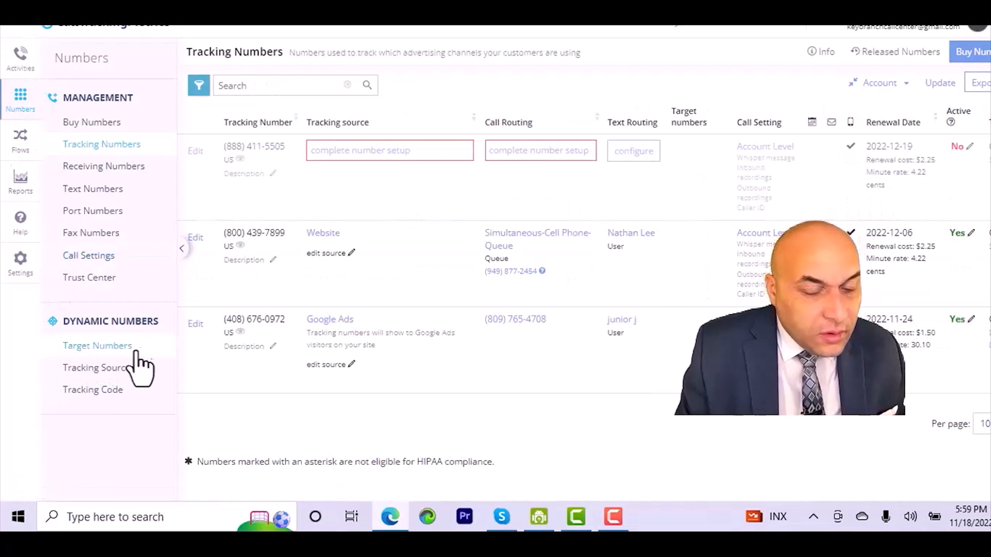
click(108, 370)
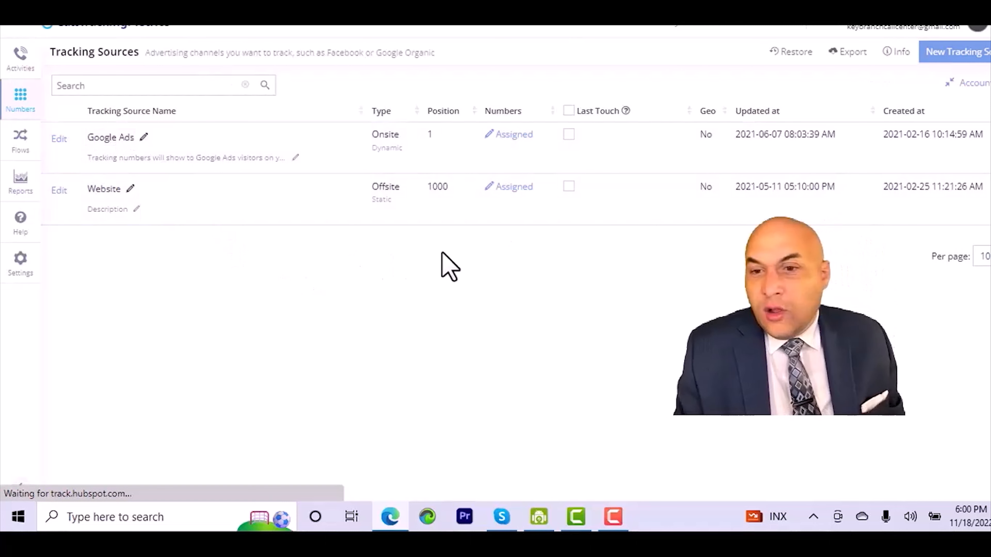
click(962, 55)
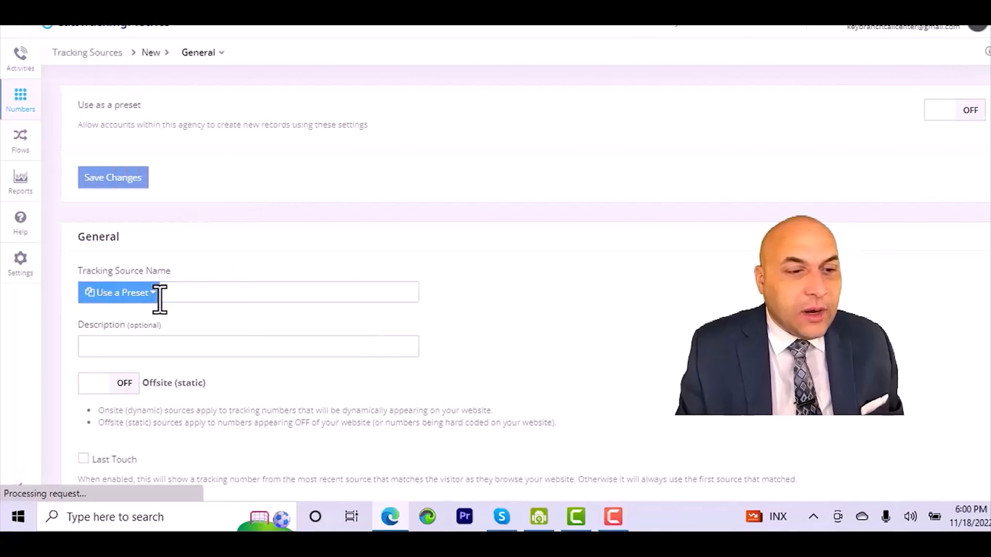
click(156, 298)
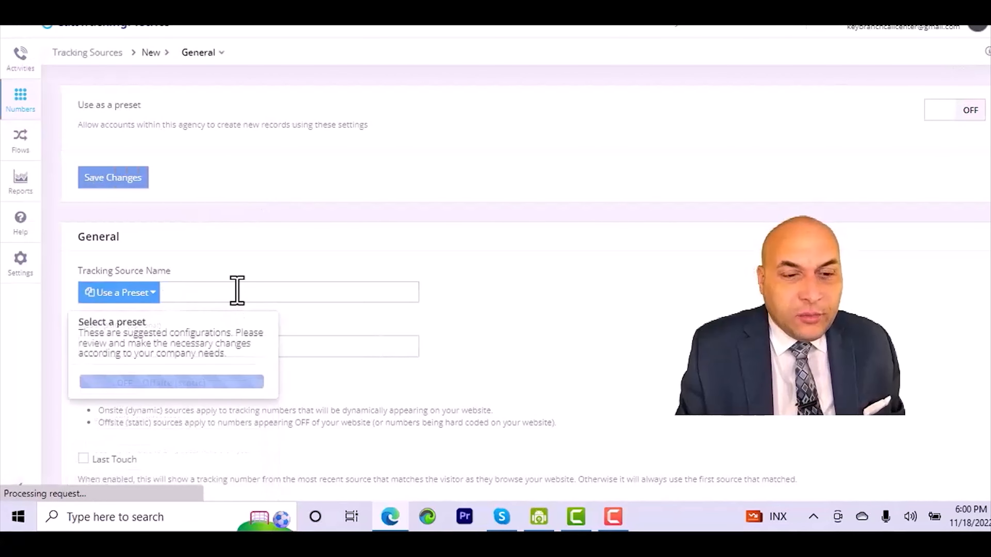
click(354, 292)
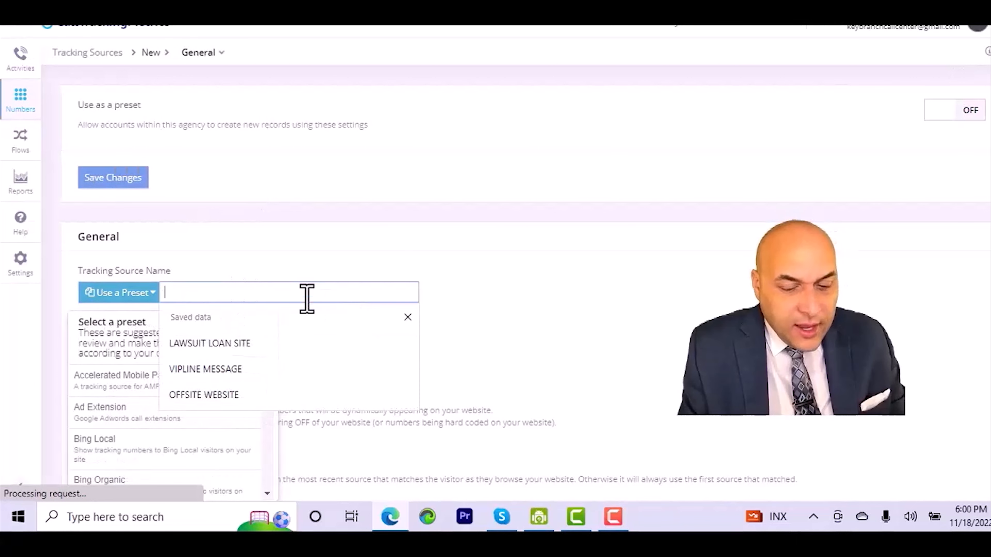
text(KEYBRANCHMEDIA WEBSITE DIRECT)
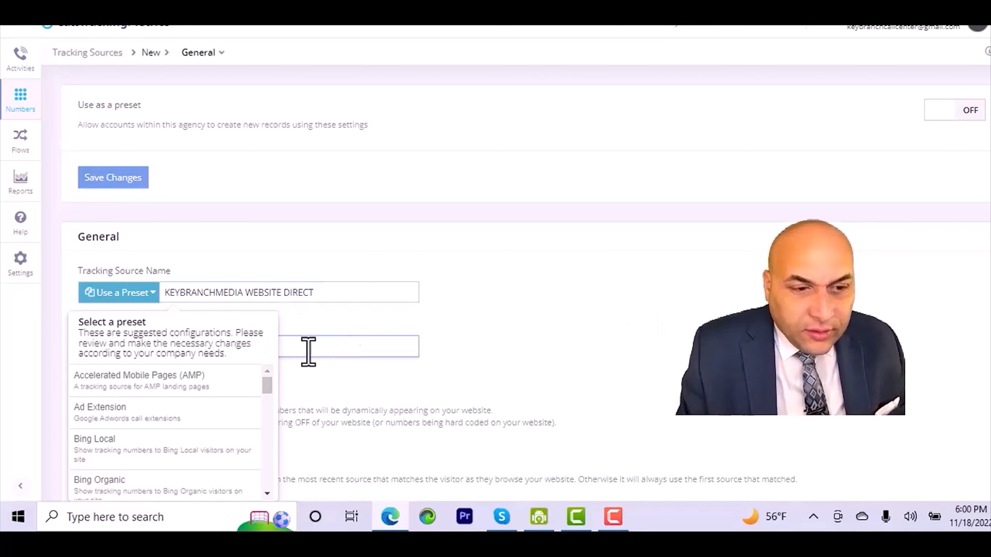
- Try switching the source type to Onsite (dynamic), then return it to Offsite (static)
scroll(575, 343, down, 5)
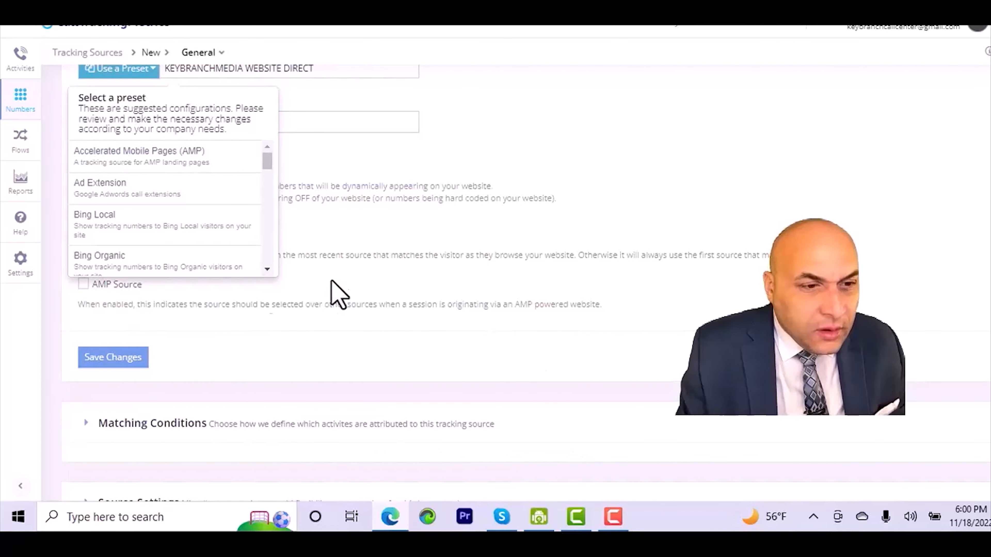
scroll(277, 234, up, 5)
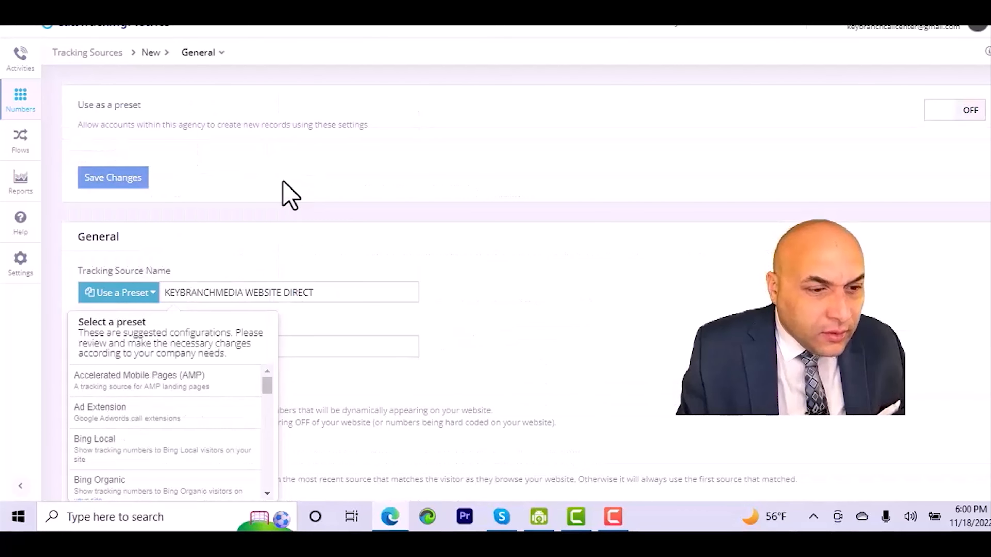
click(152, 297)
scroll(242, 342, down, 3)
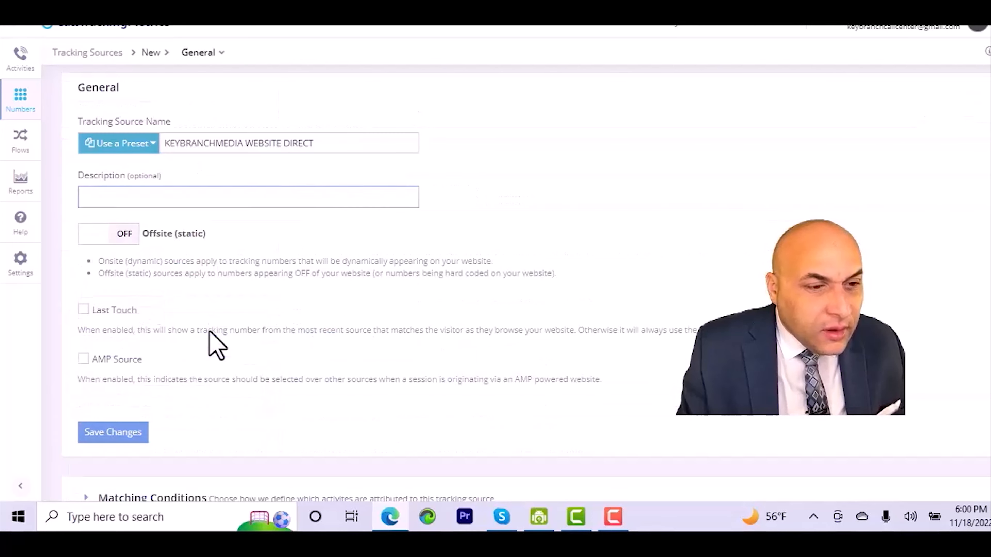
click(127, 241)
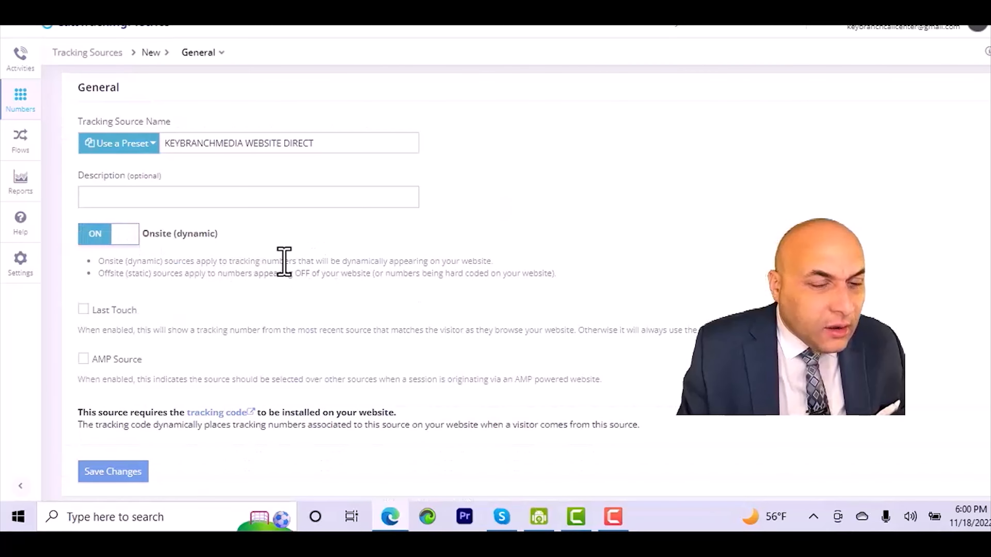
click(120, 235)
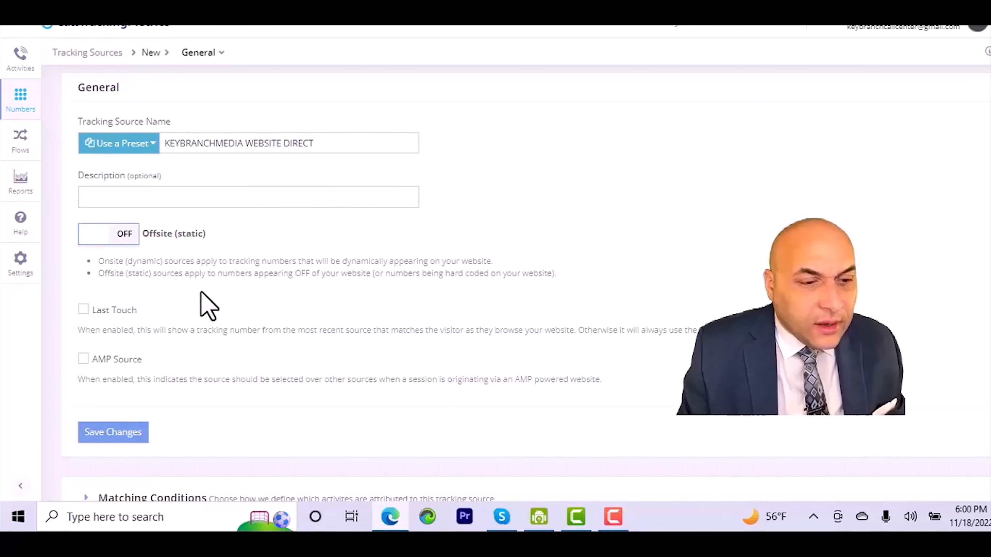
- Save the new tracking source's general settings
scroll(234, 324, down, 2)
click(113, 360)
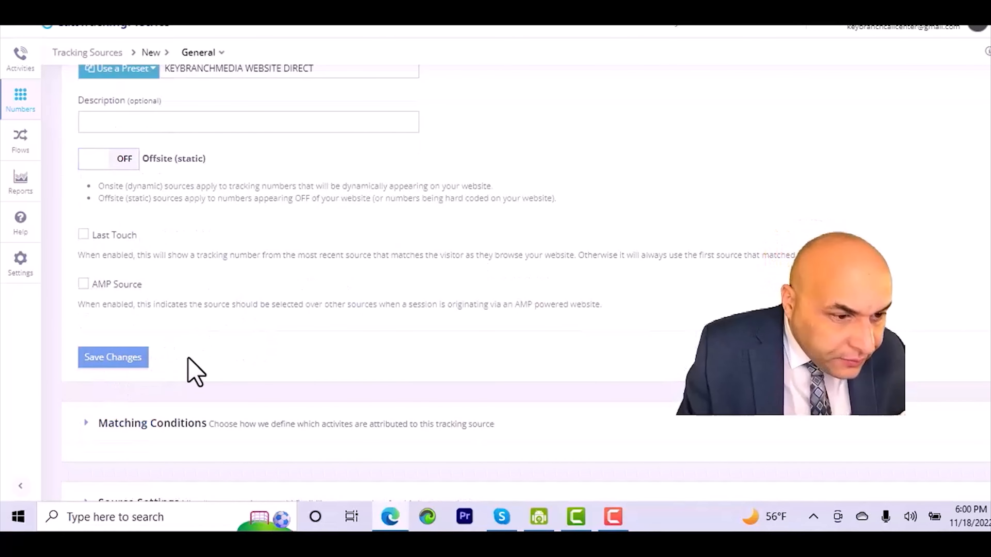
click(118, 364)
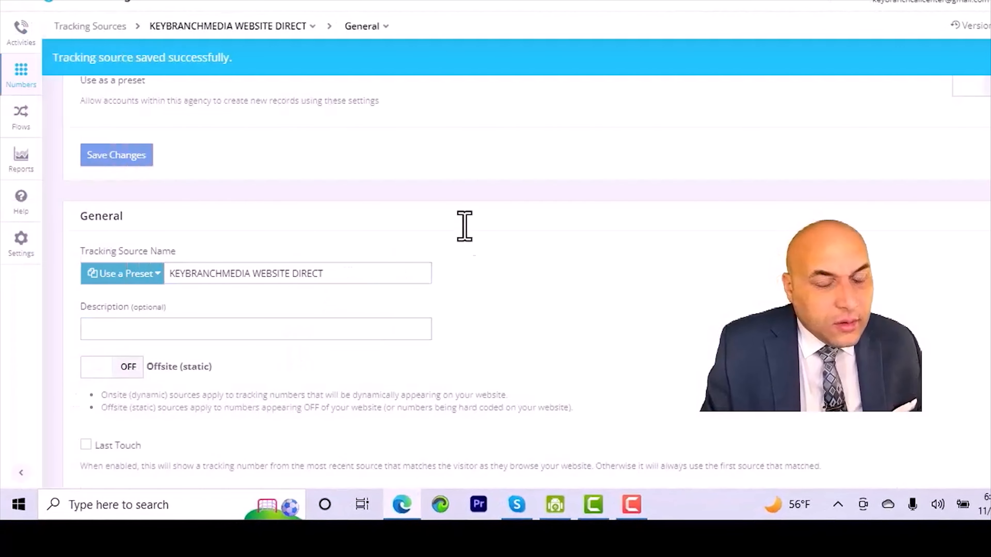
- Expand and review the Matching Conditions and Source Settings sections of the tracking source
scroll(464, 226, down, 5)
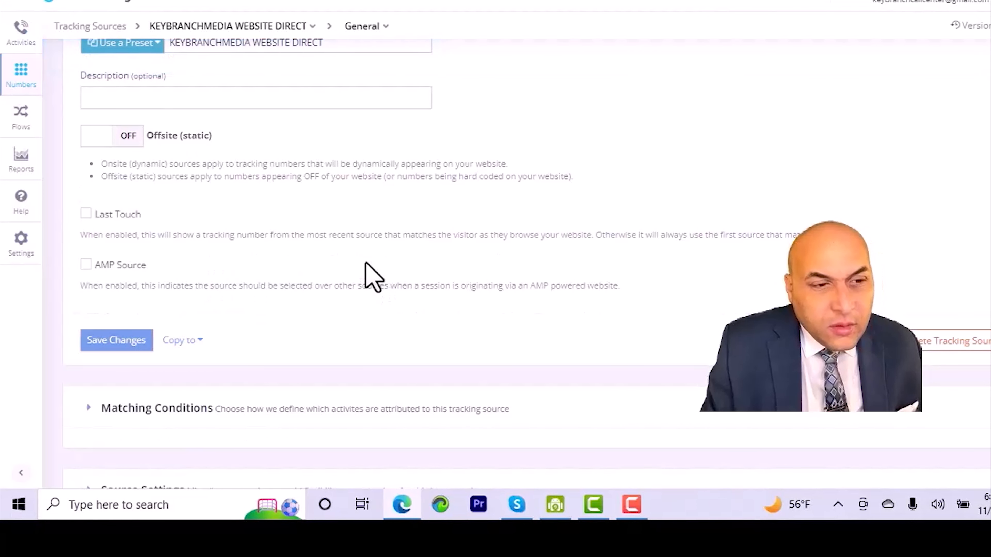
scroll(372, 277, down, 2)
scroll(372, 277, down, 2)
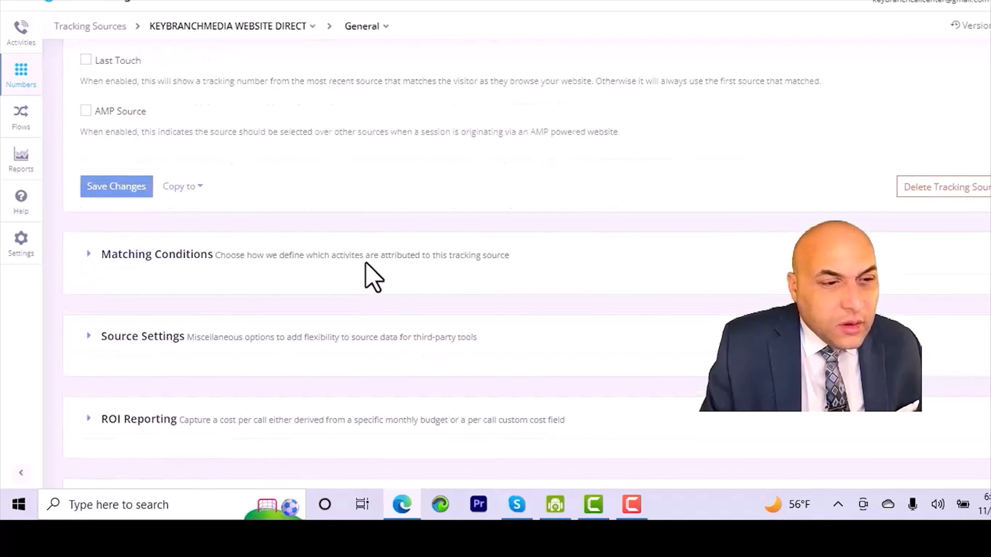
click(235, 236)
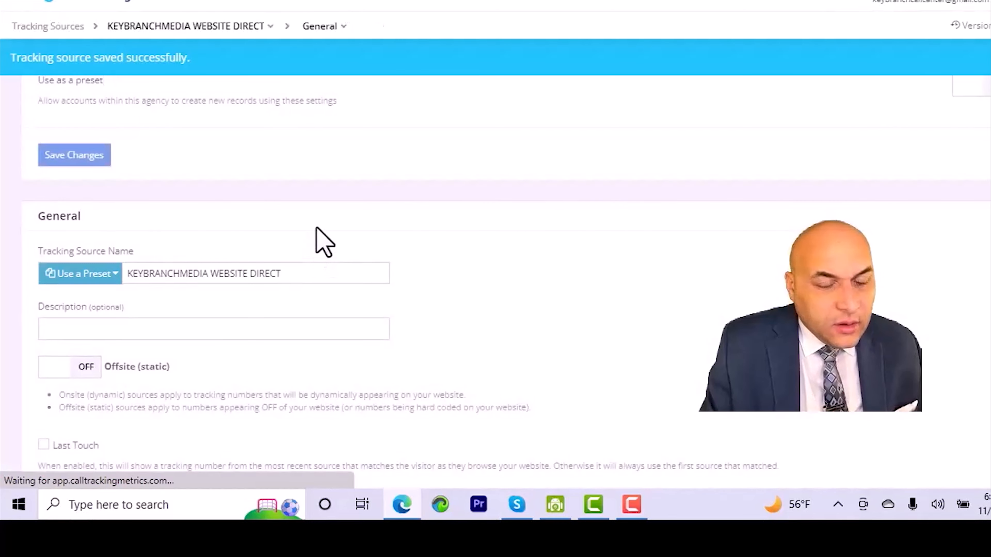
scroll(318, 238, down, 6)
scroll(263, 273, down, 6)
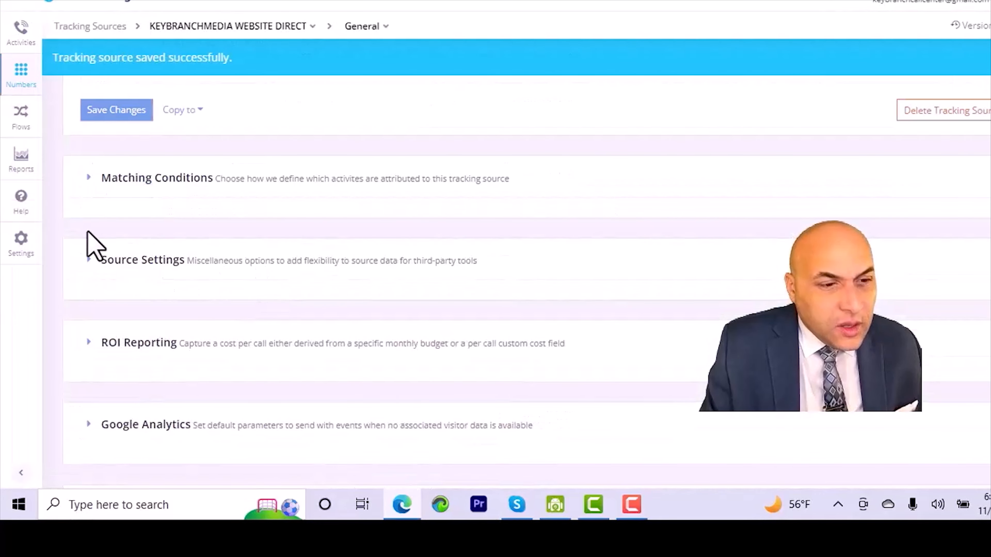
click(89, 177)
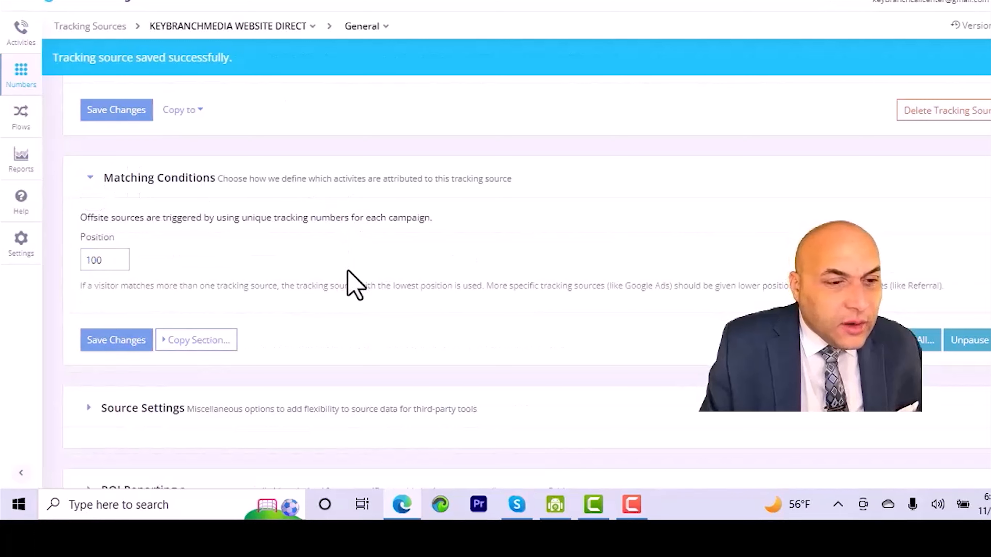
scroll(354, 282, down, 2)
scroll(354, 266, down, 4)
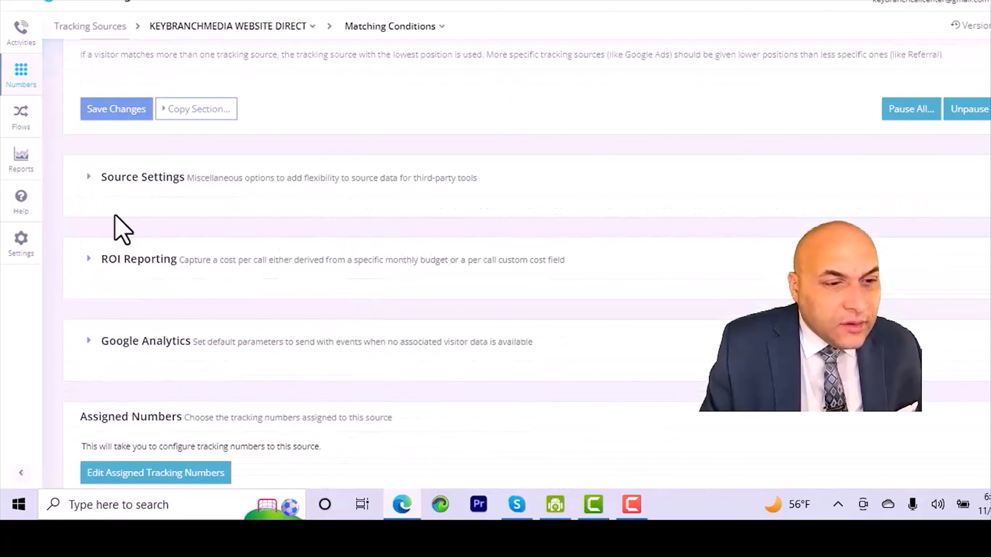
click(89, 177)
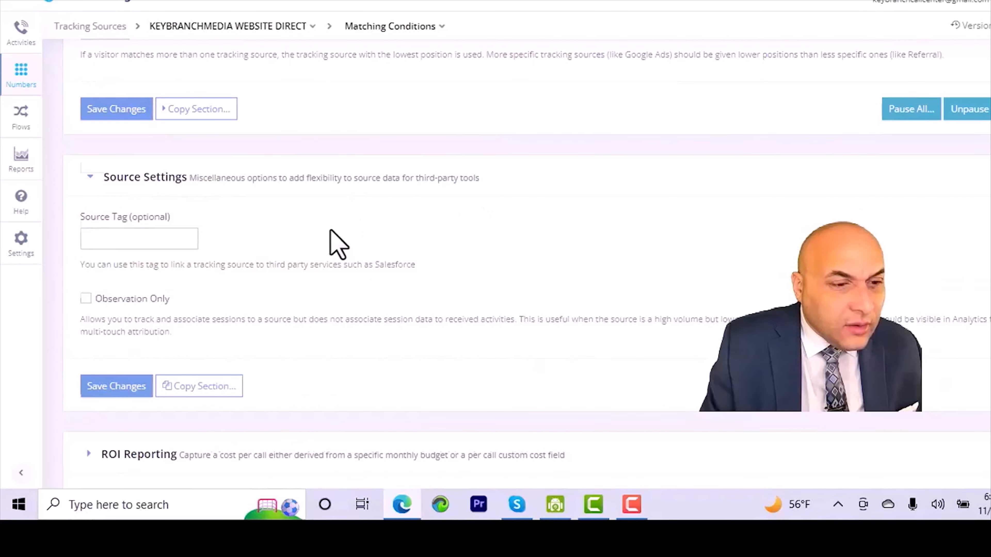
scroll(336, 243, down, 5)
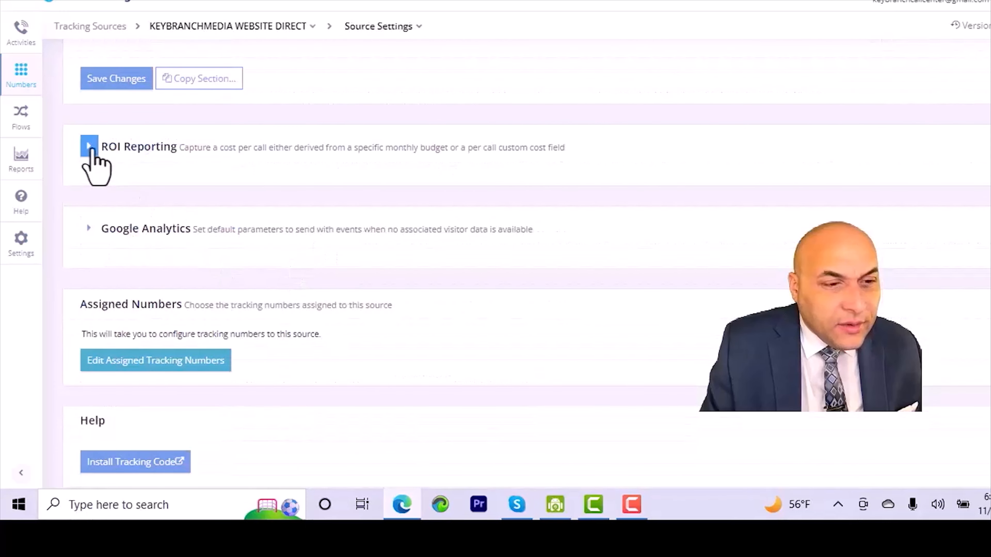
- Expand the ROI Reporting and Google Analytics sections of the tracking source and save the Google Analytics settings
click(89, 146)
scroll(281, 206, down, 4)
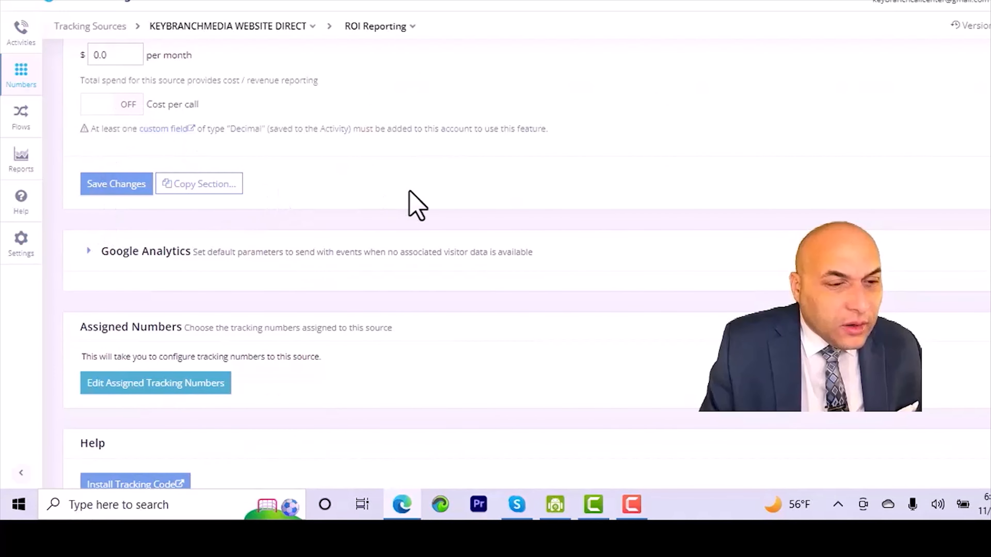
click(89, 252)
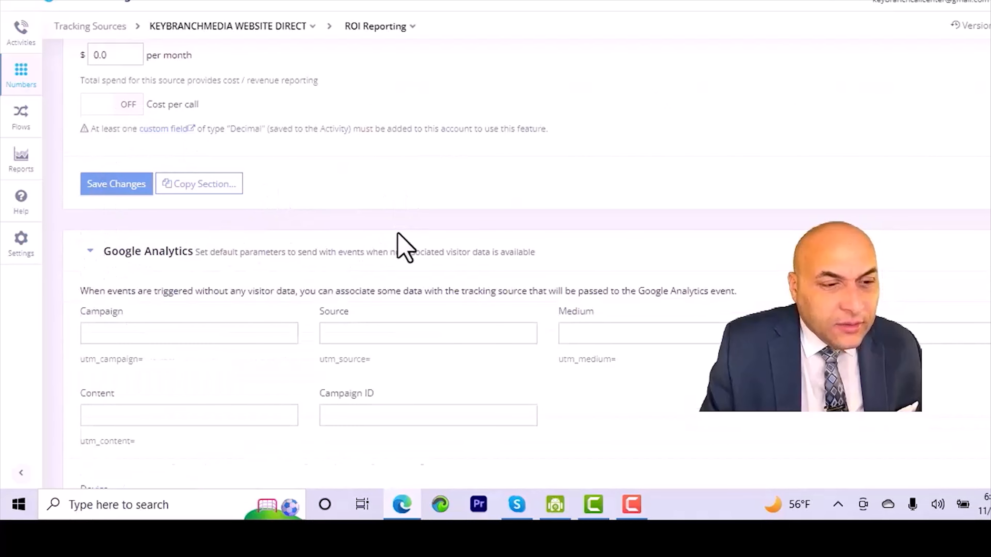
scroll(390, 250, down, 10)
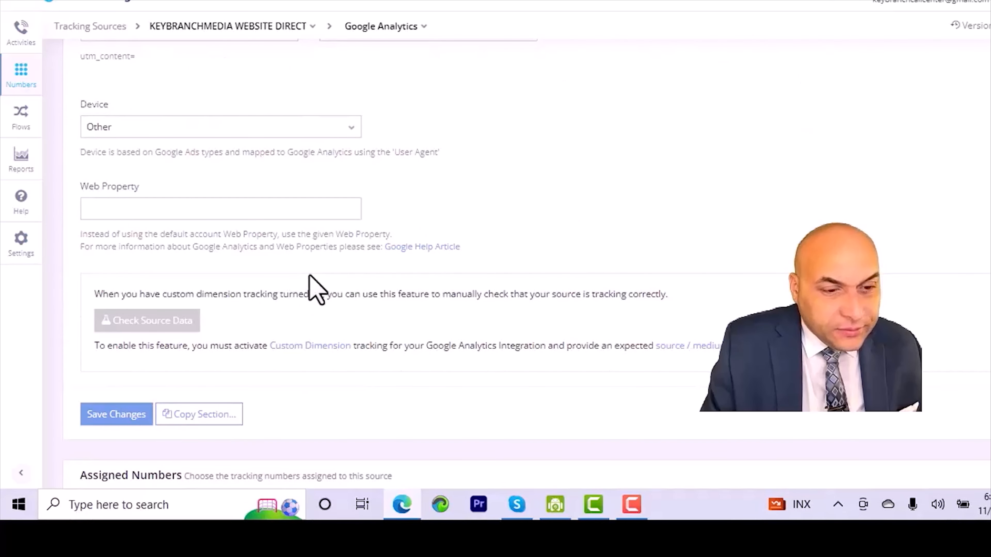
scroll(531, 282, down, 4)
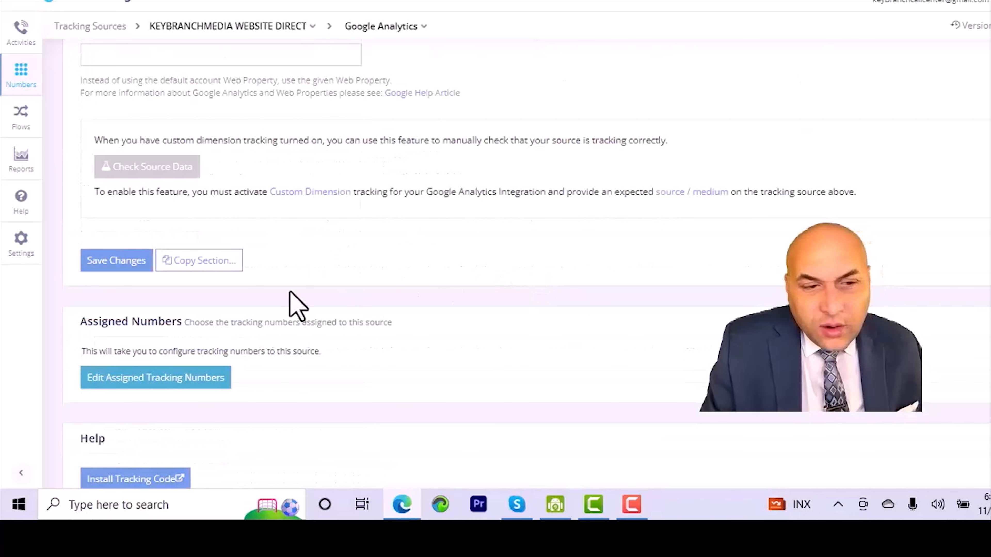
click(96, 263)
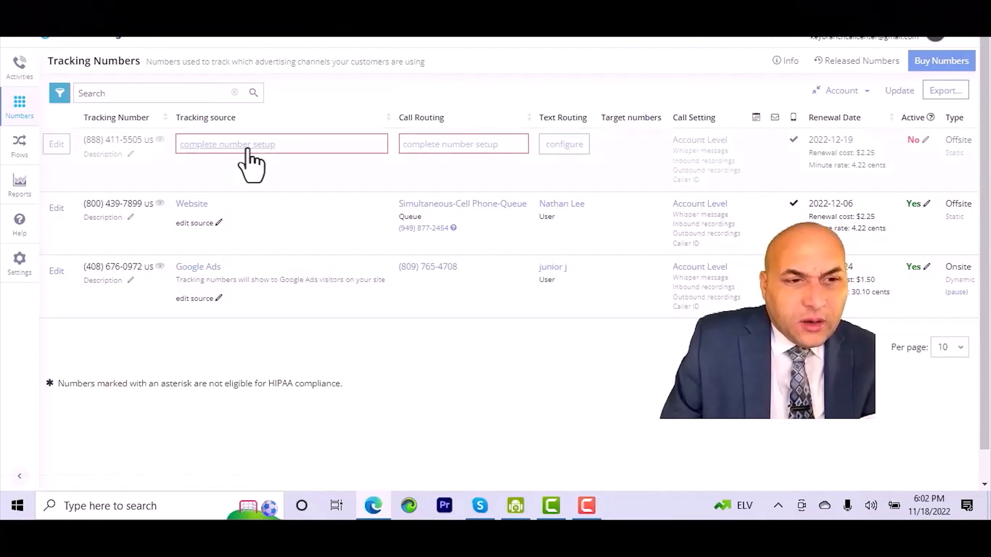
click(248, 148)
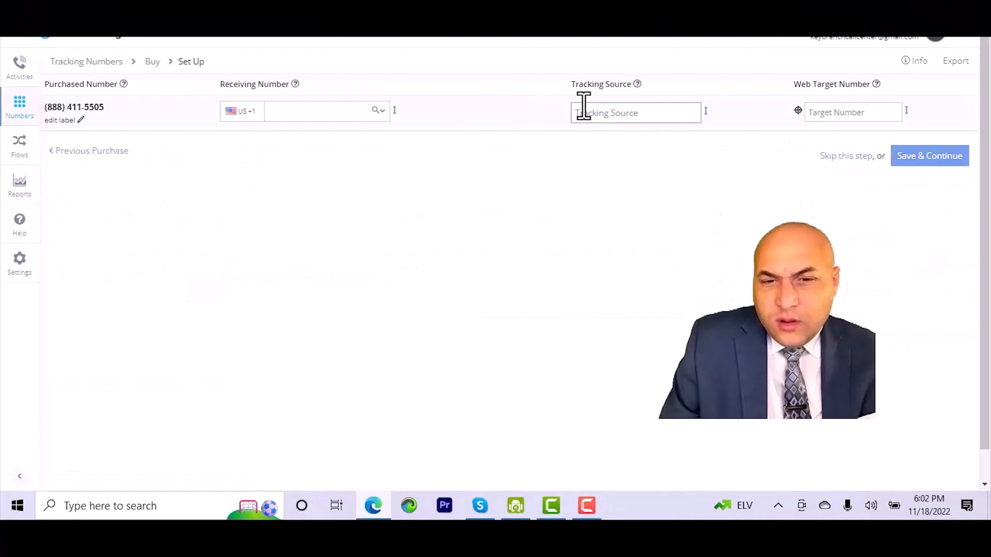
click(645, 122)
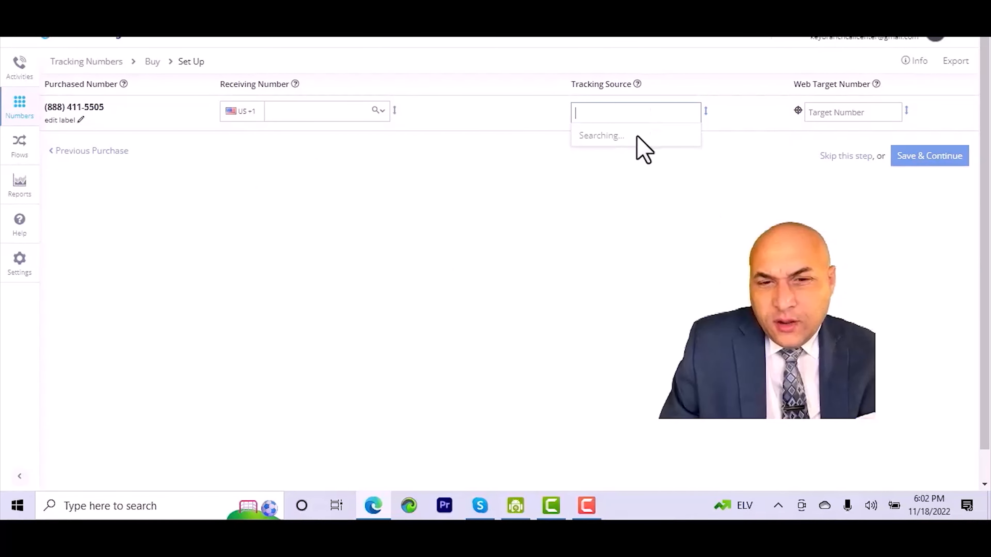
scroll(638, 159, down, 3)
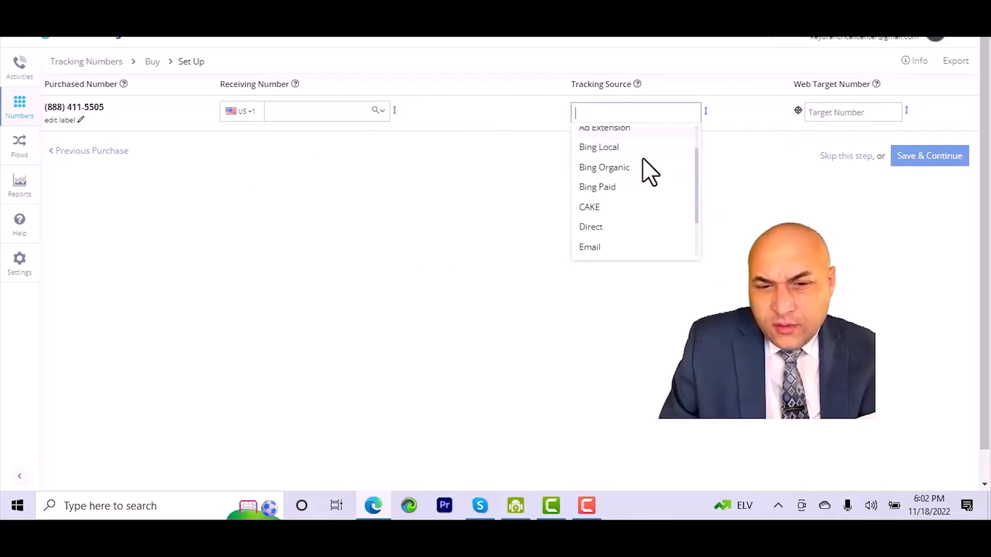
scroll(647, 172, down, 1)
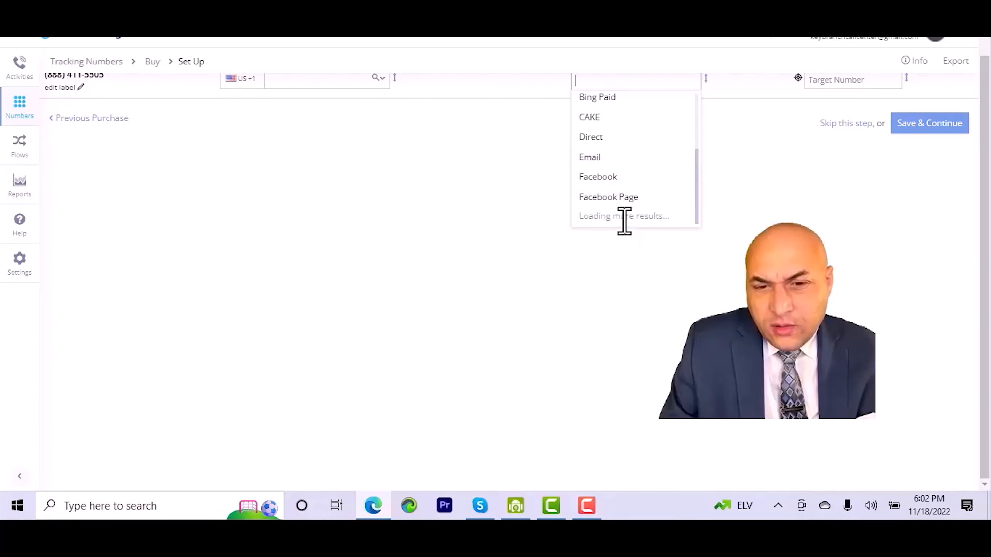
scroll(628, 218, down, 3)
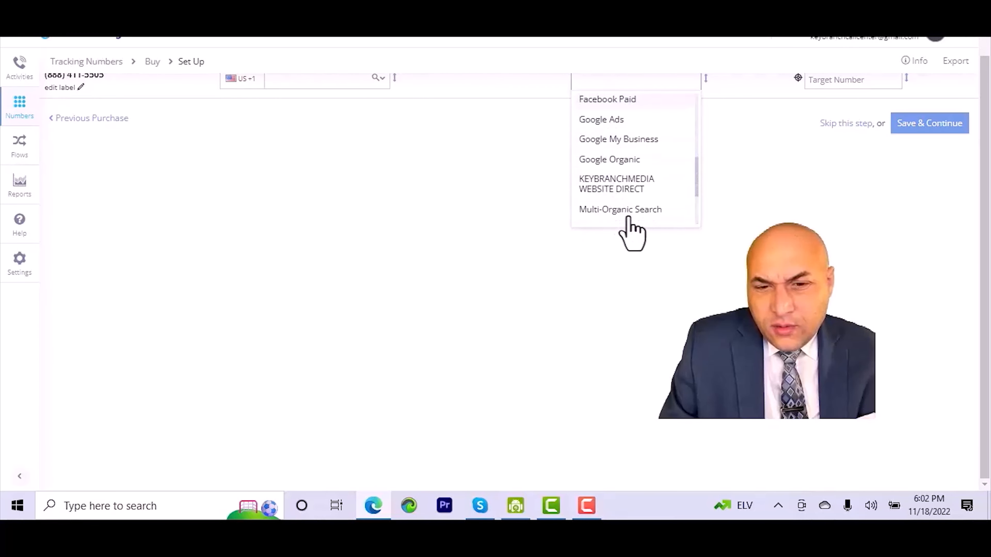
click(620, 188)
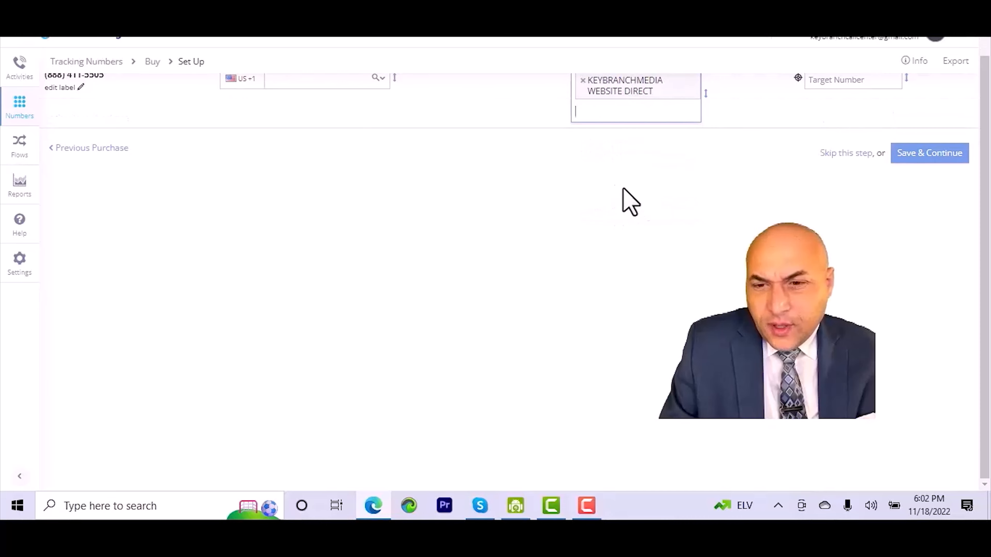
scroll(628, 198, up, 1)
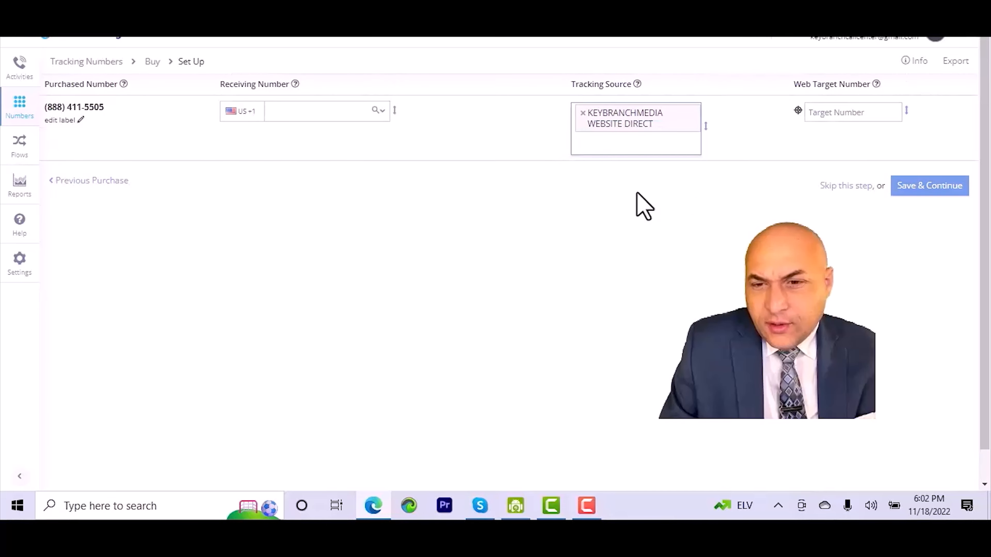
click(944, 186)
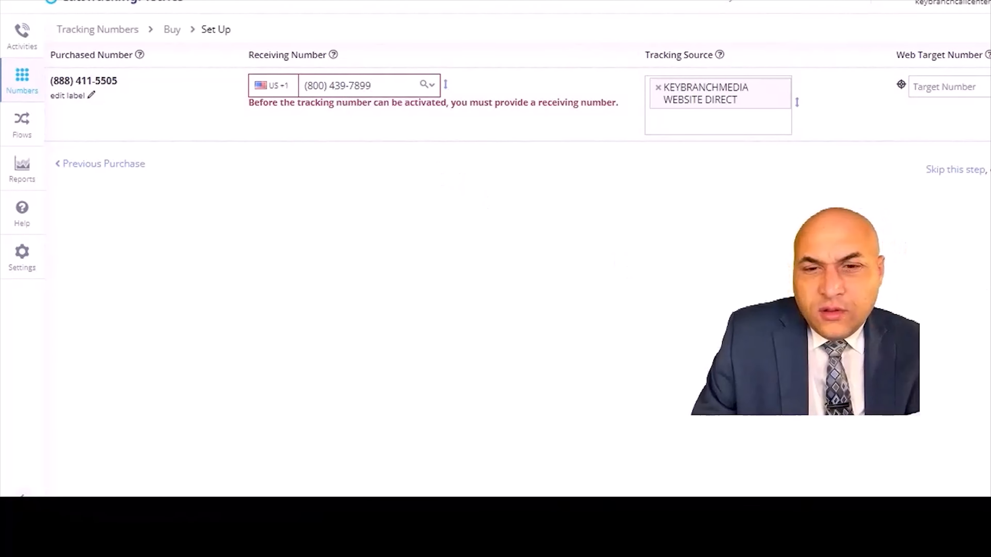
- Continue to the Account Level call settings and review its general and call recording sections
click(988, 169)
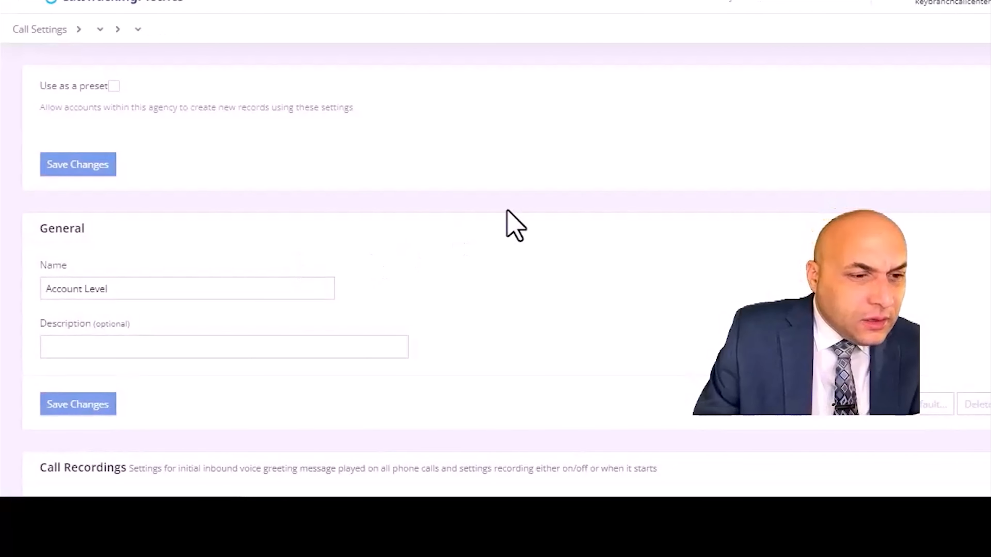
scroll(473, 201, down, 1)
scroll(472, 201, down, 2)
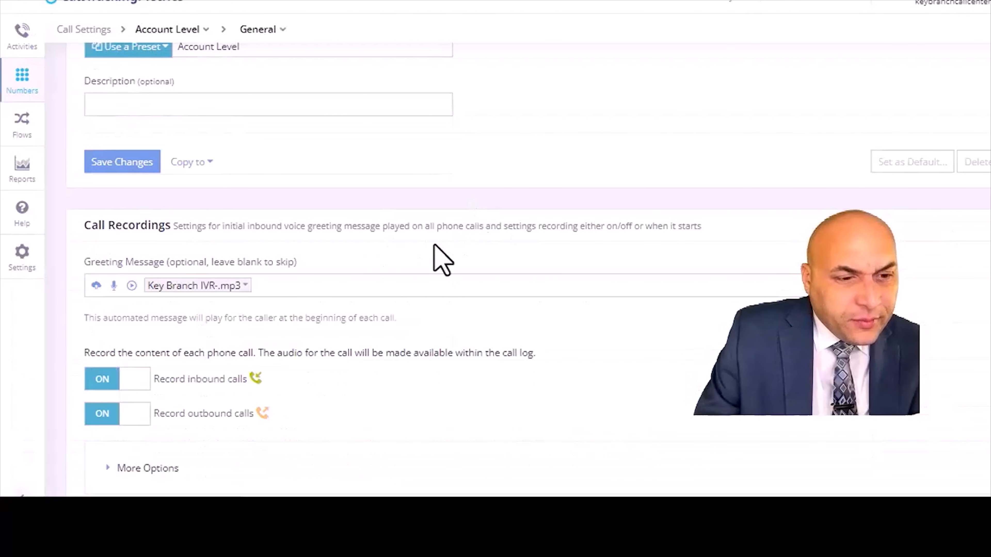
scroll(518, 371, up, 4)
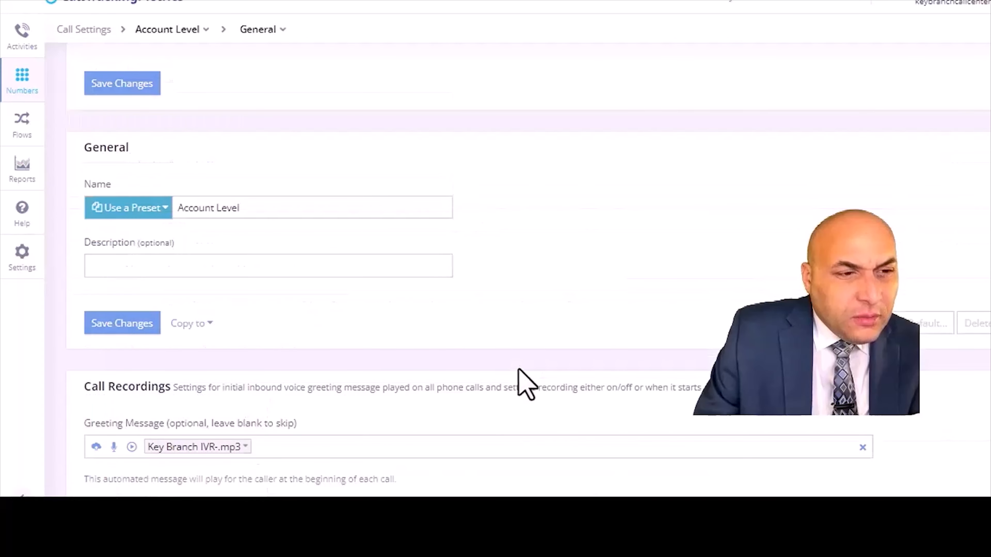
scroll(519, 371, down, 6)
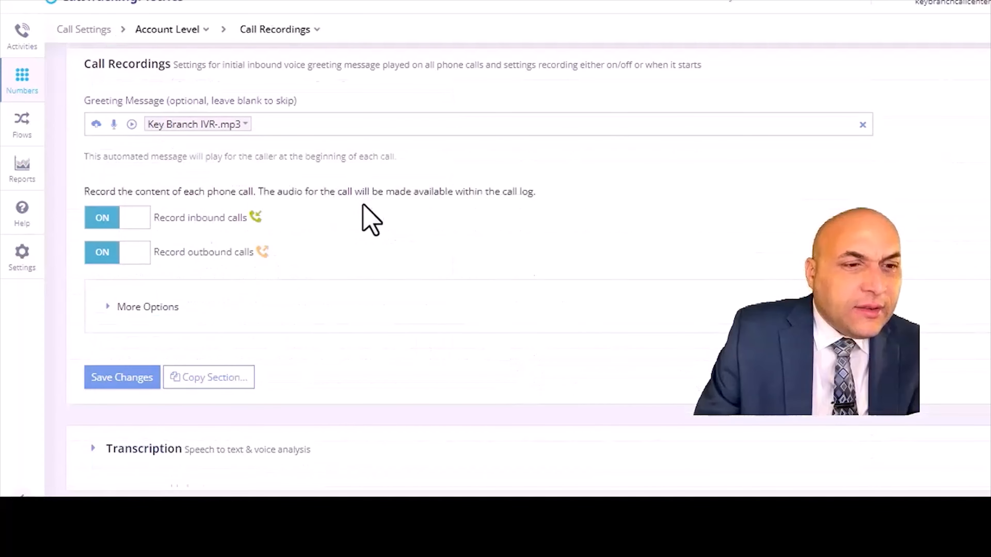
scroll(362, 219, down, 1)
scroll(358, 222, up, 6)
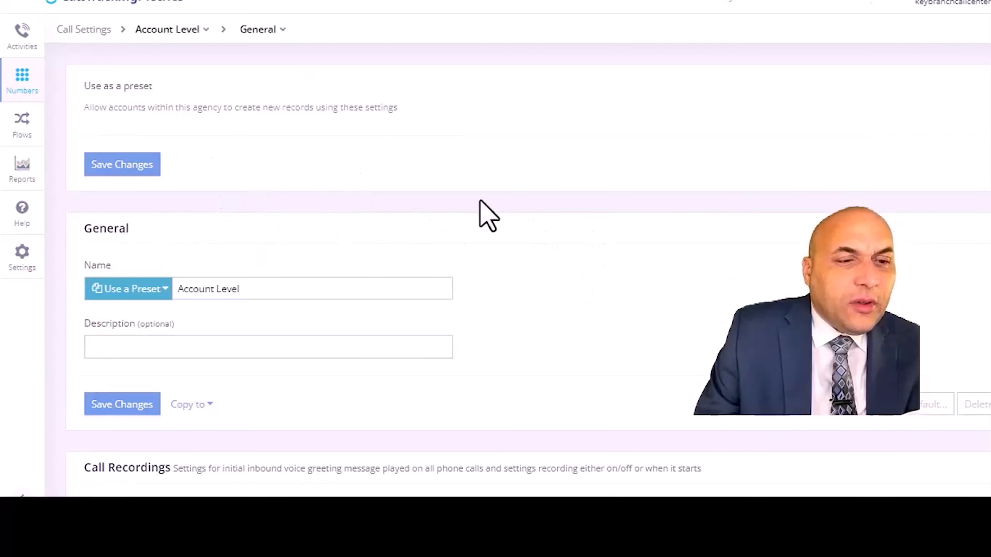
scroll(479, 207, down, 3)
scroll(480, 201, up, 3)
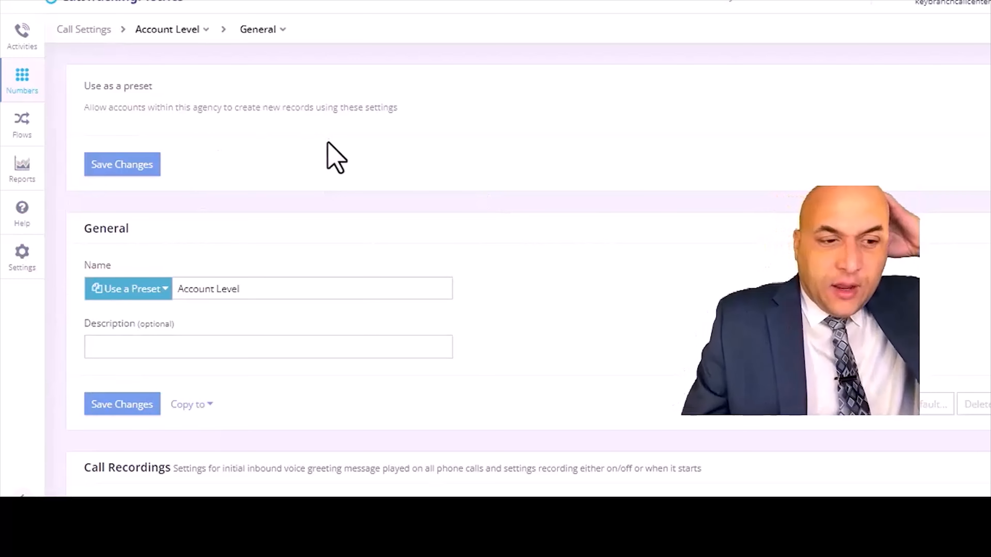
scroll(566, 237, down, 2)
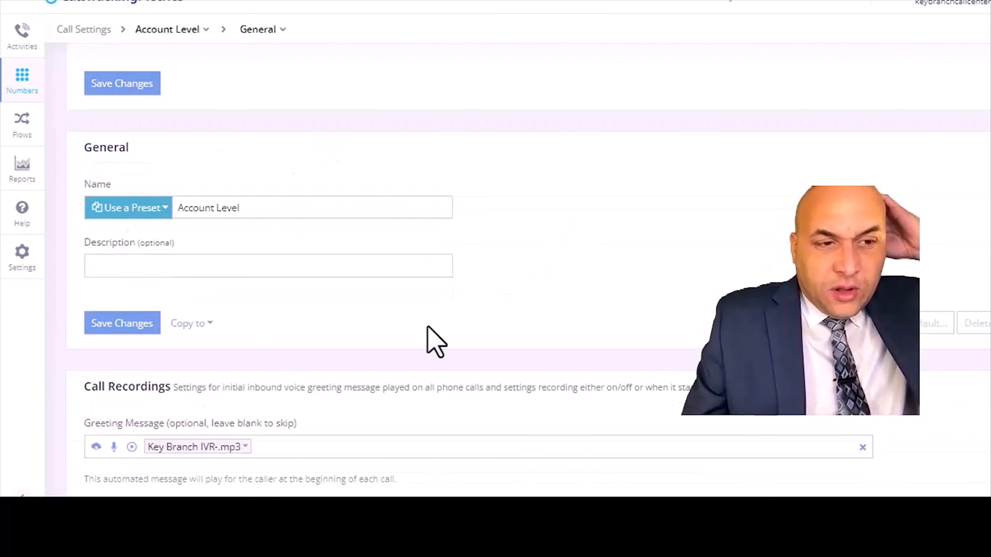
scroll(407, 331, down, 3)
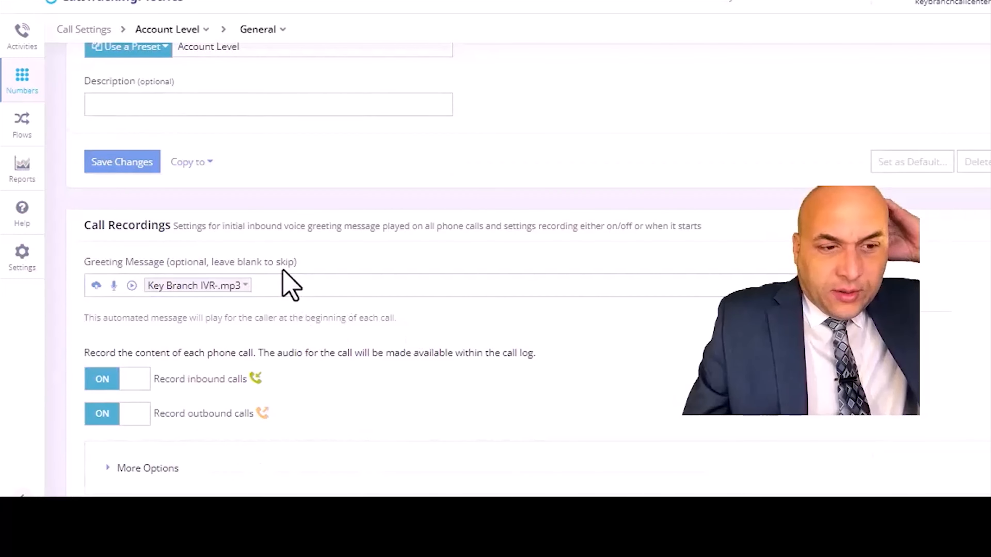
scroll(286, 275, up, 3)
click(247, 218)
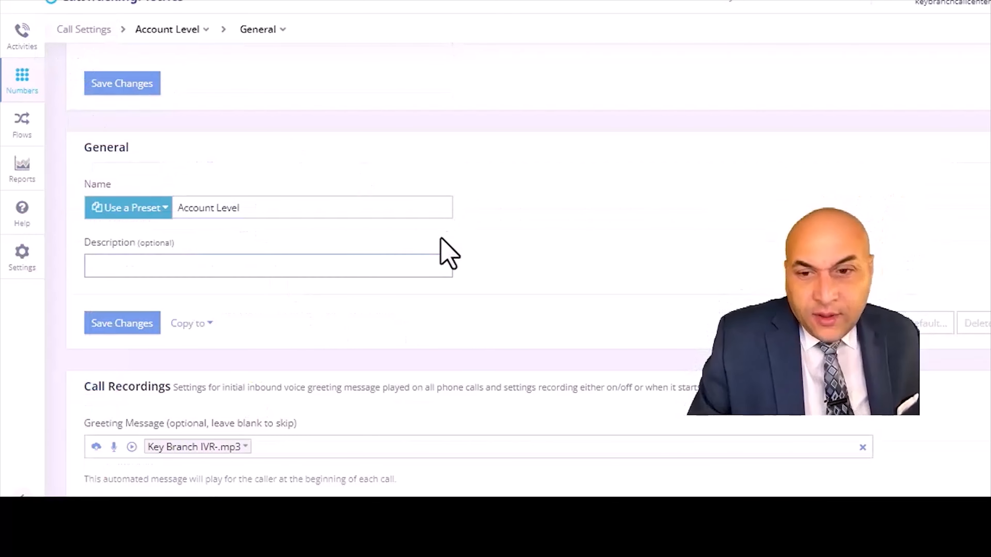
scroll(445, 250, down, 3)
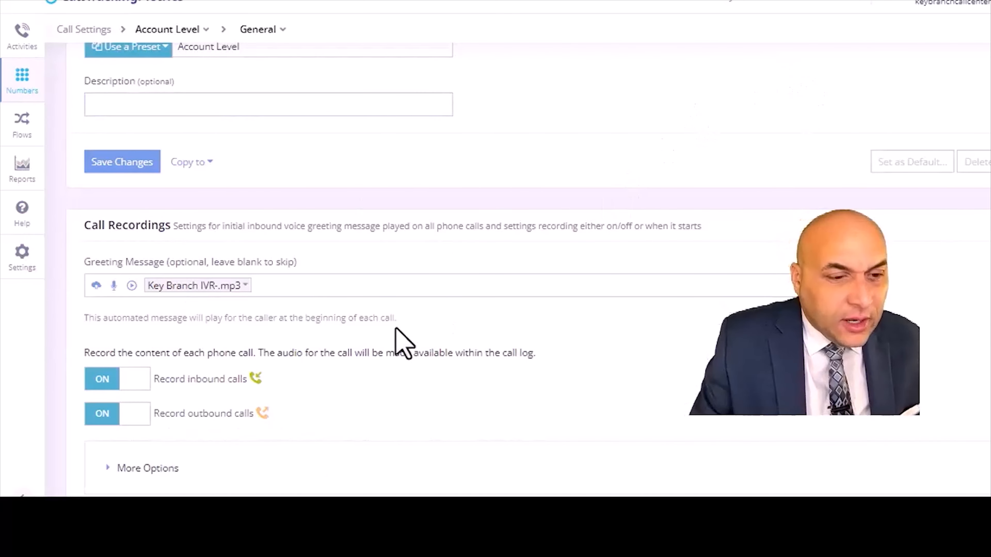
scroll(396, 343, down, 2)
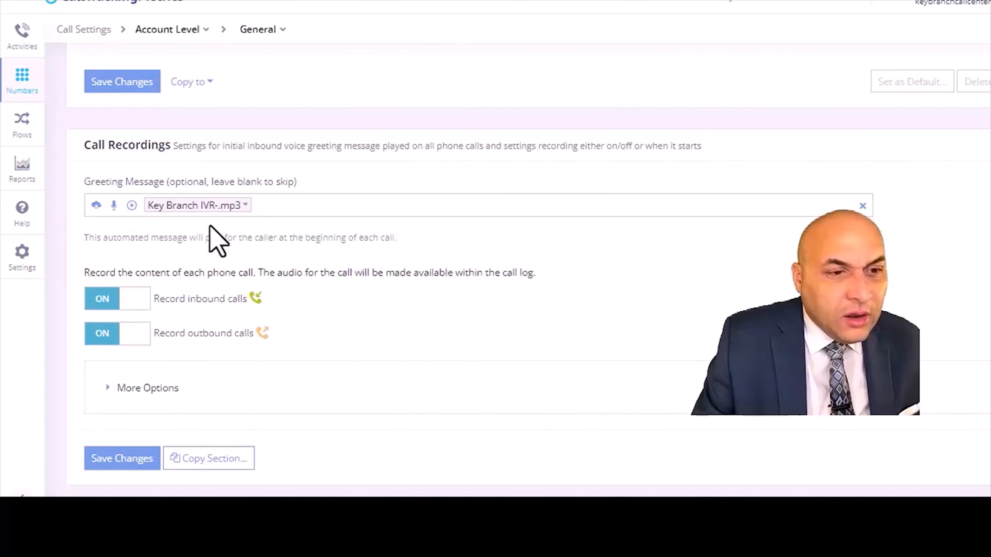
scroll(205, 276, up, 6)
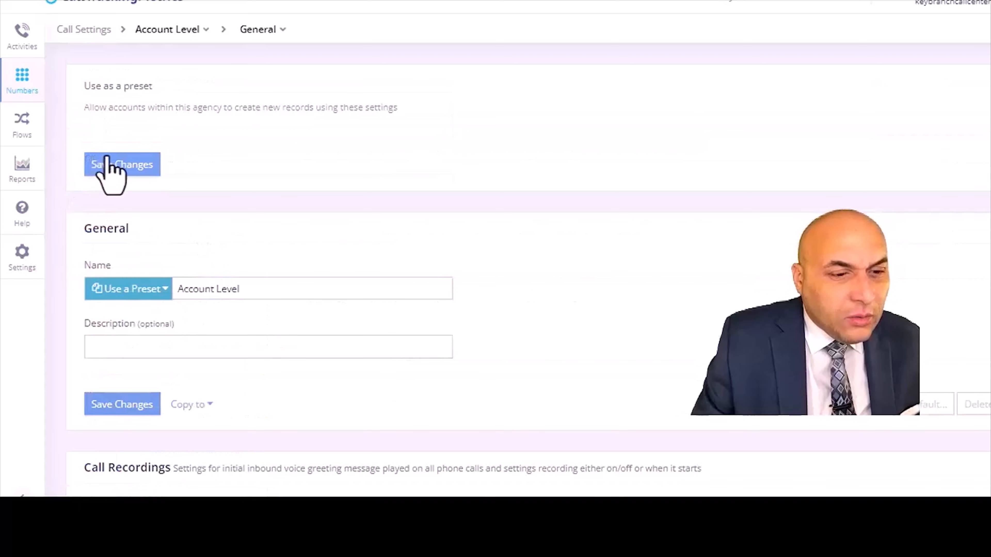
- Save the Account Level call settings and open the Call Settings list
click(102, 166)
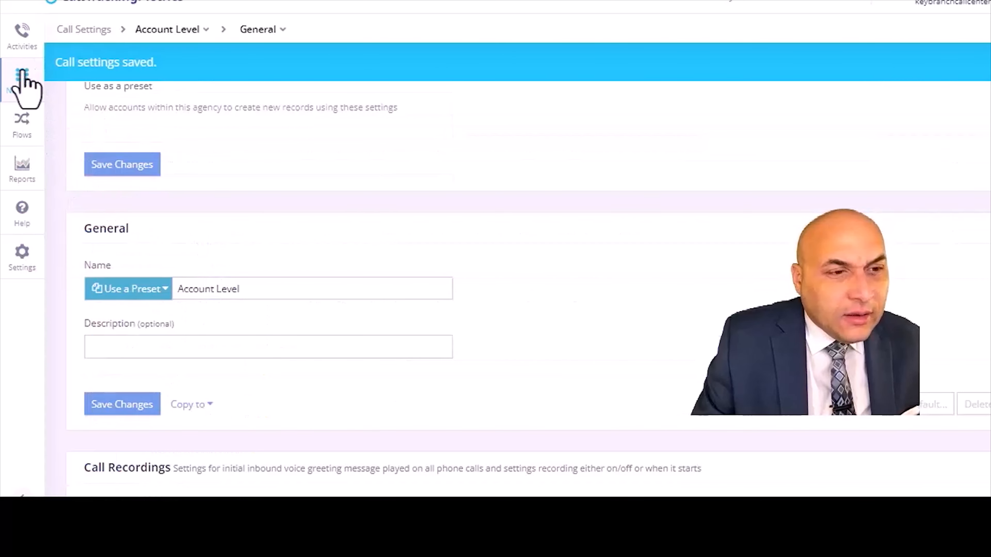
click(22, 80)
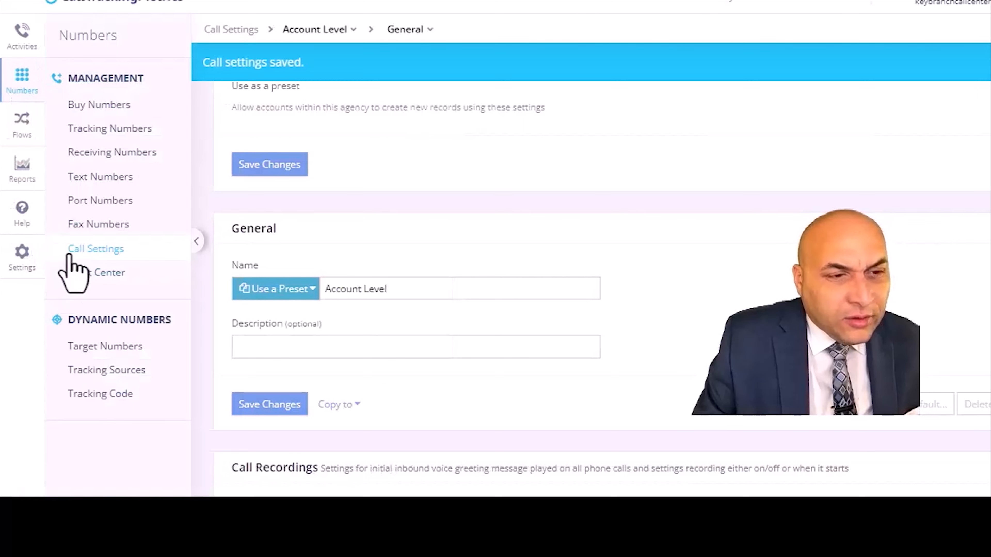
click(84, 255)
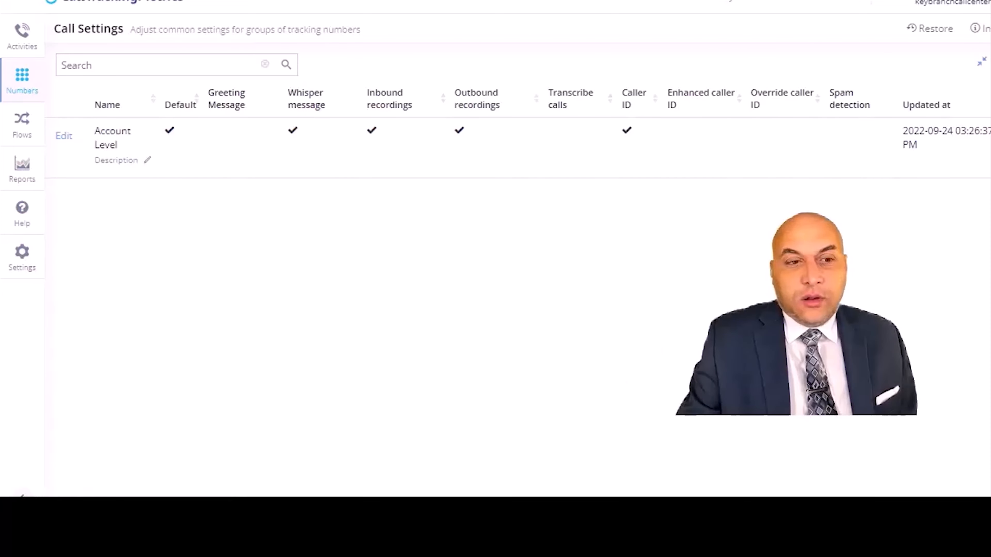
- Open a new call setting and review its greeting message, call recording, caller ID and tracking number options
click(989, 28)
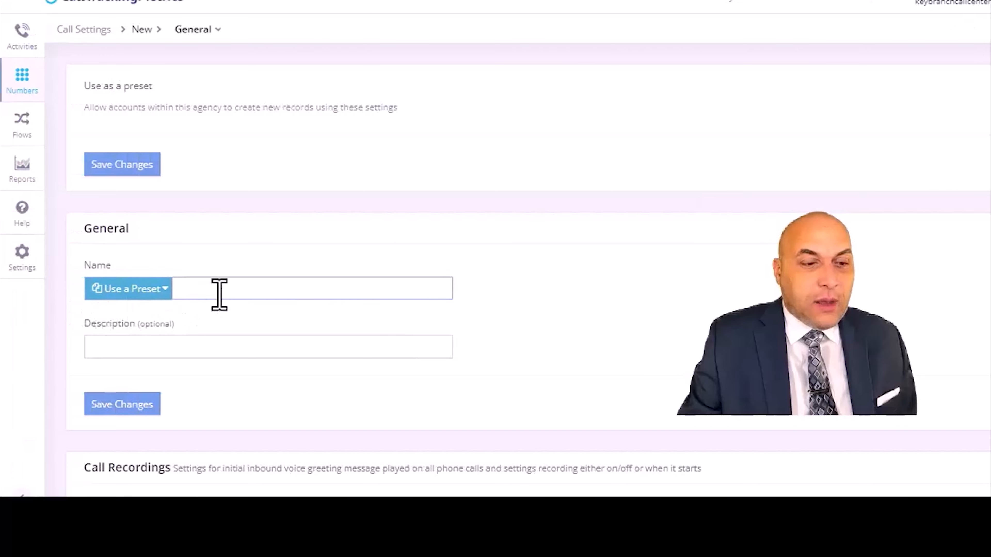
scroll(445, 366, down, 5)
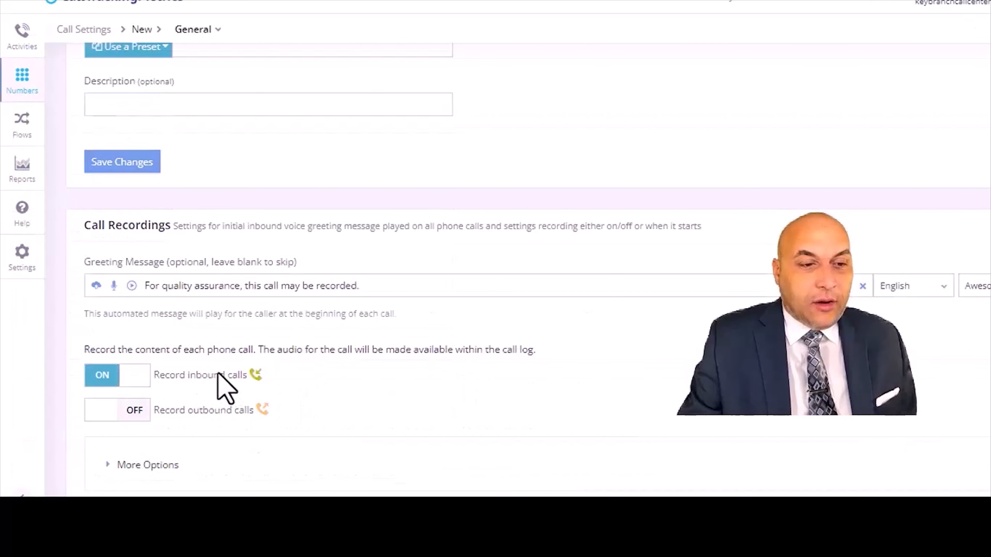
click(210, 287)
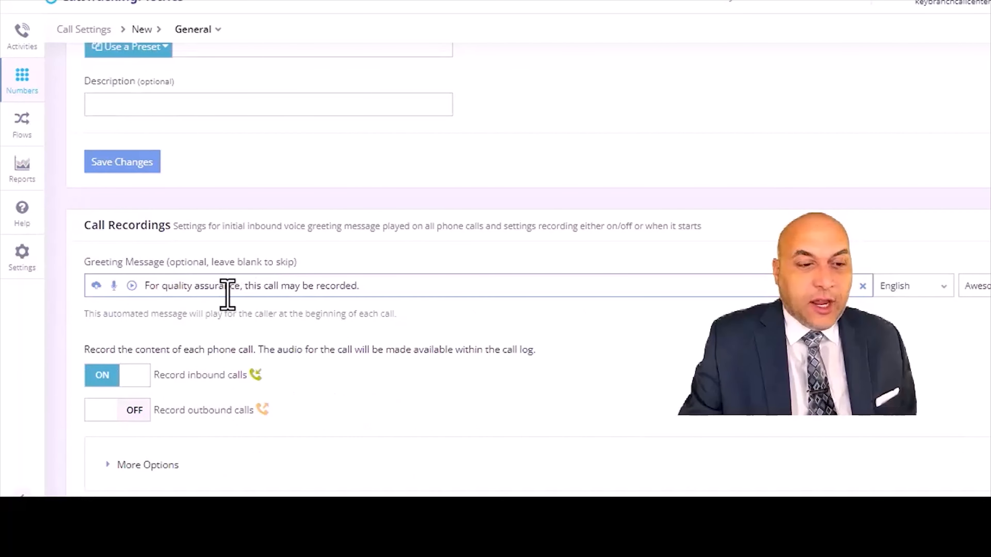
scroll(414, 379, down, 4)
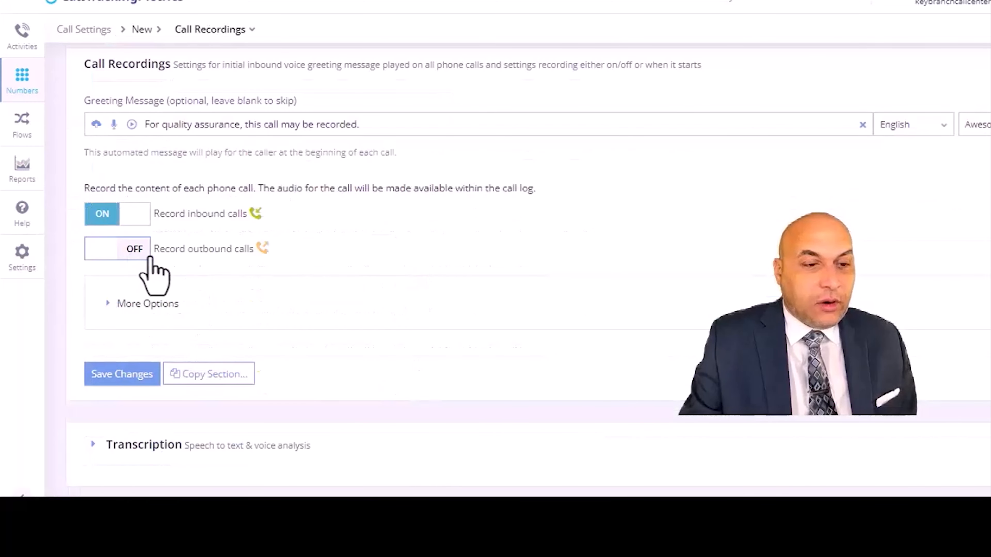
scroll(477, 319, down, 6)
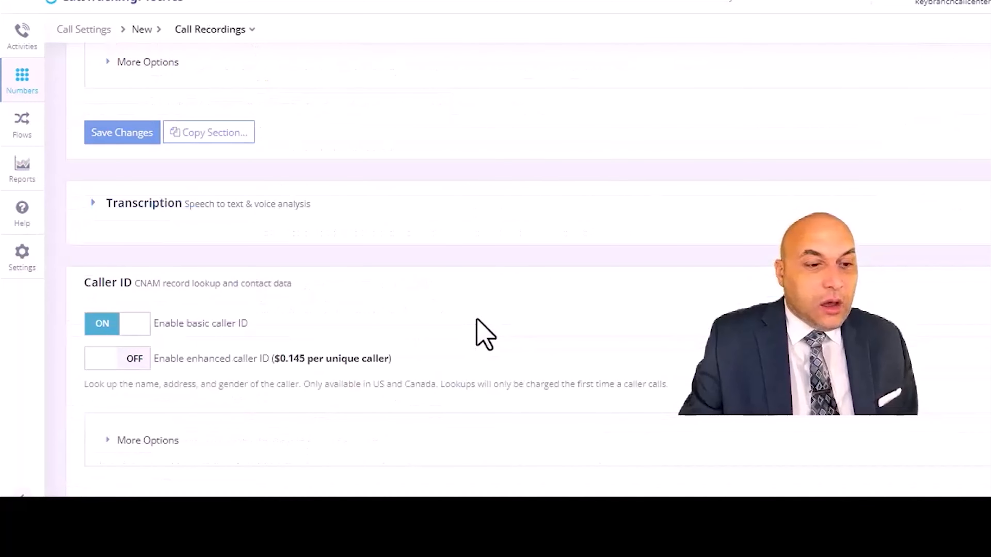
scroll(476, 319, down, 4)
scroll(476, 319, down, 12)
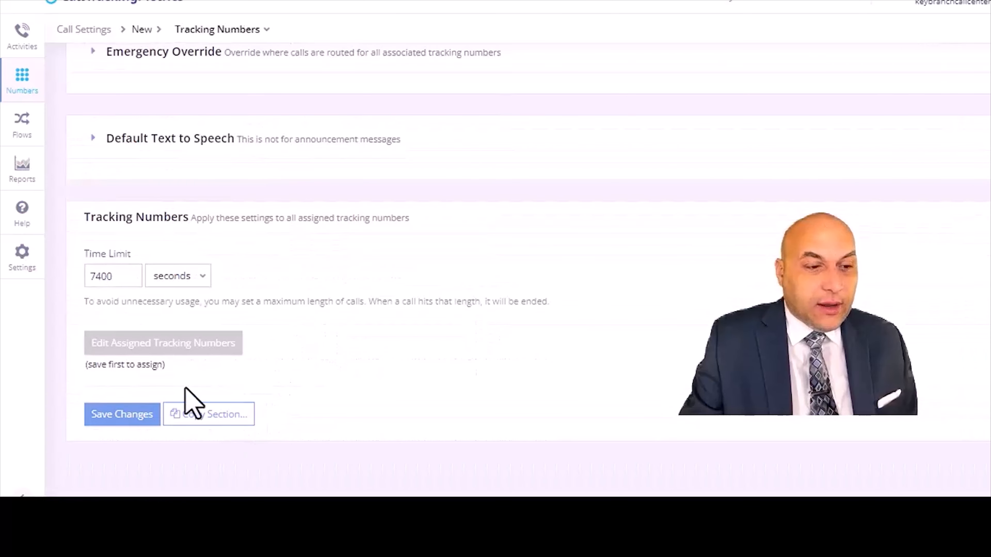
scroll(475, 266, up, 4)
scroll(476, 273, up, 20)
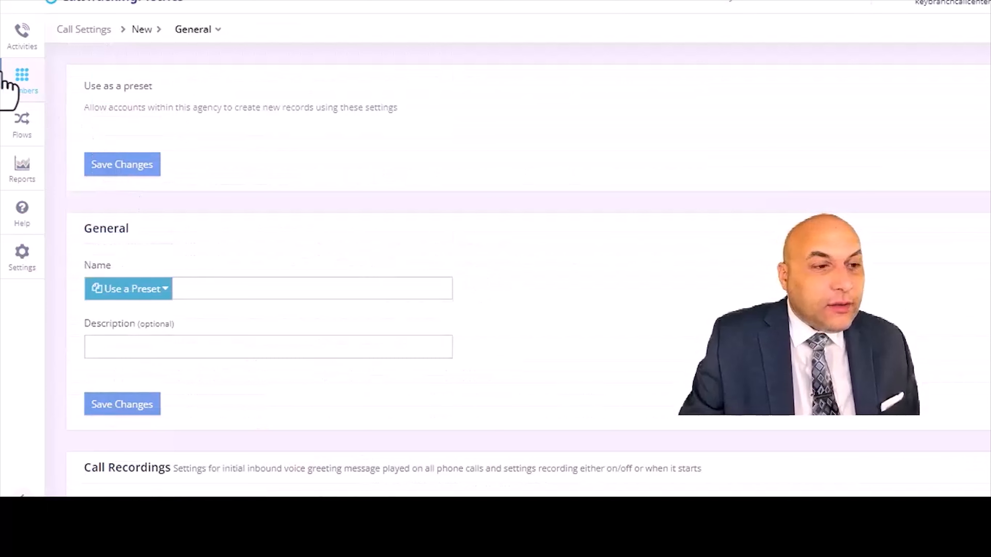
- Open the Tracking Numbers list
click(19, 79)
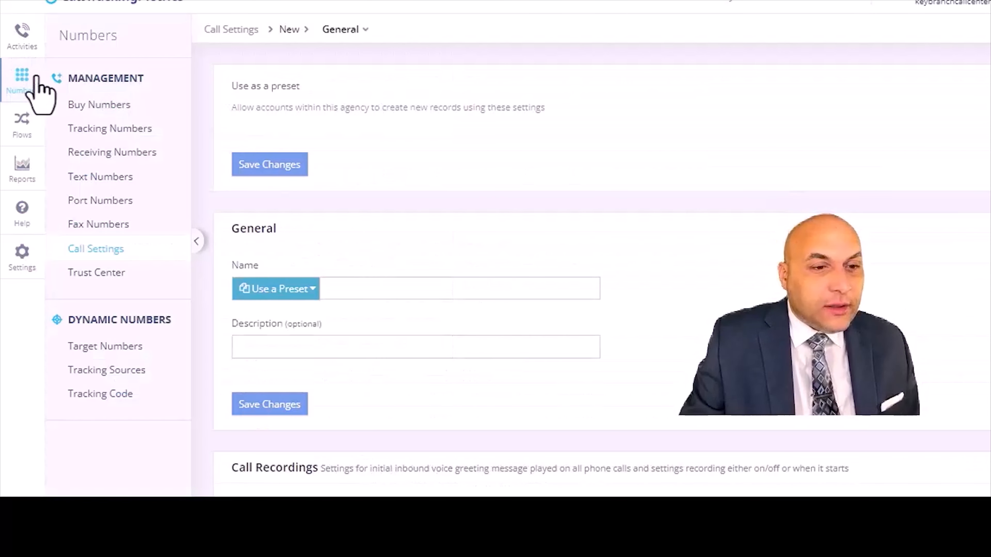
click(23, 39)
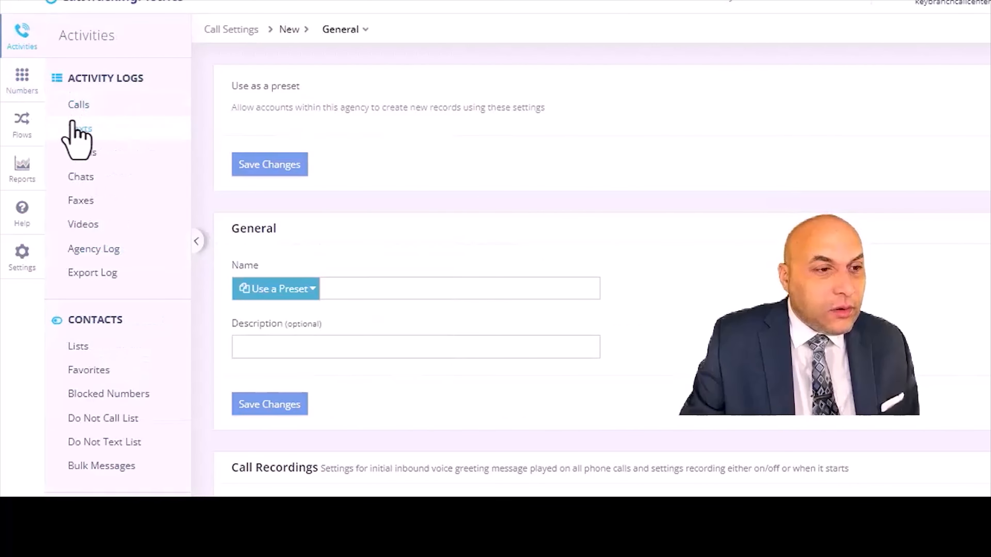
click(19, 87)
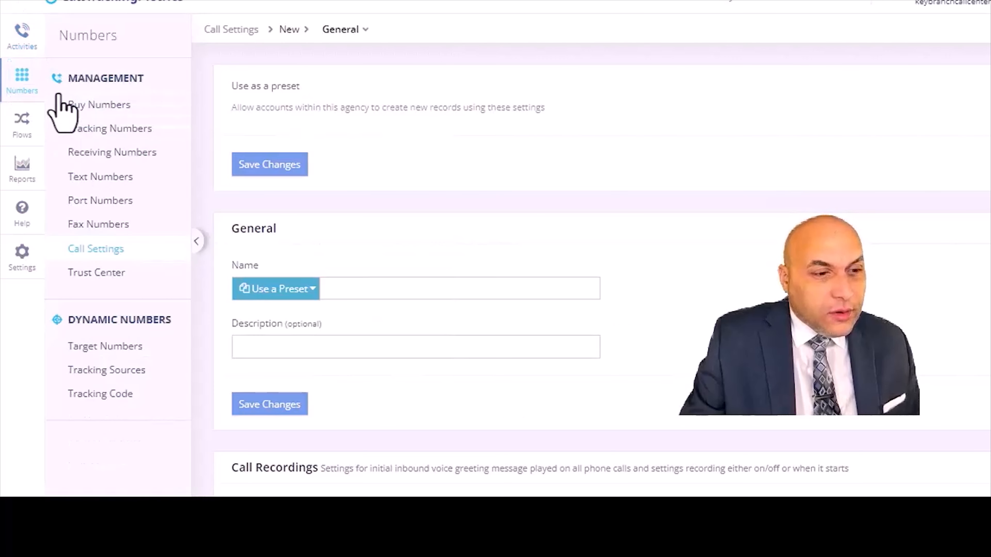
click(98, 127)
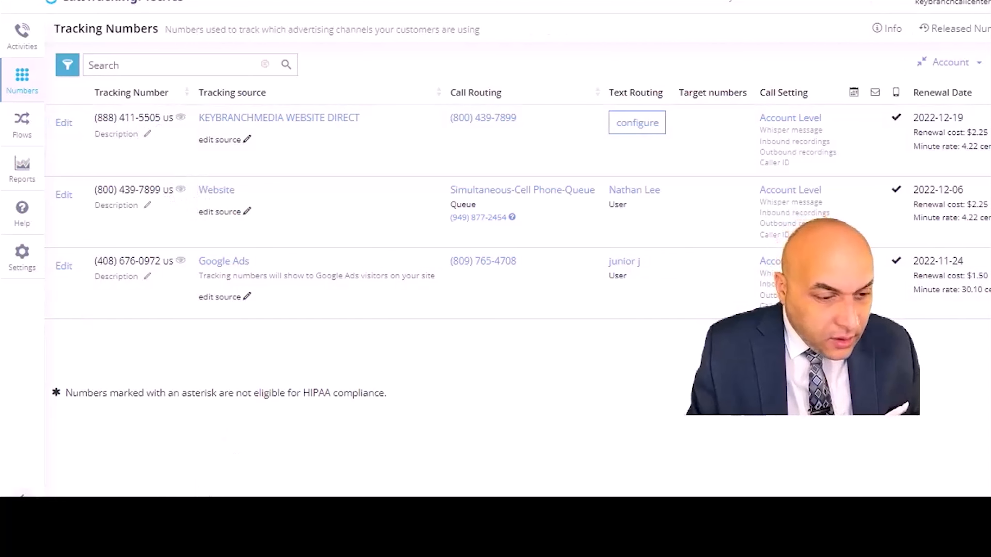
- Open Notepad through the Windows search
click(209, 500)
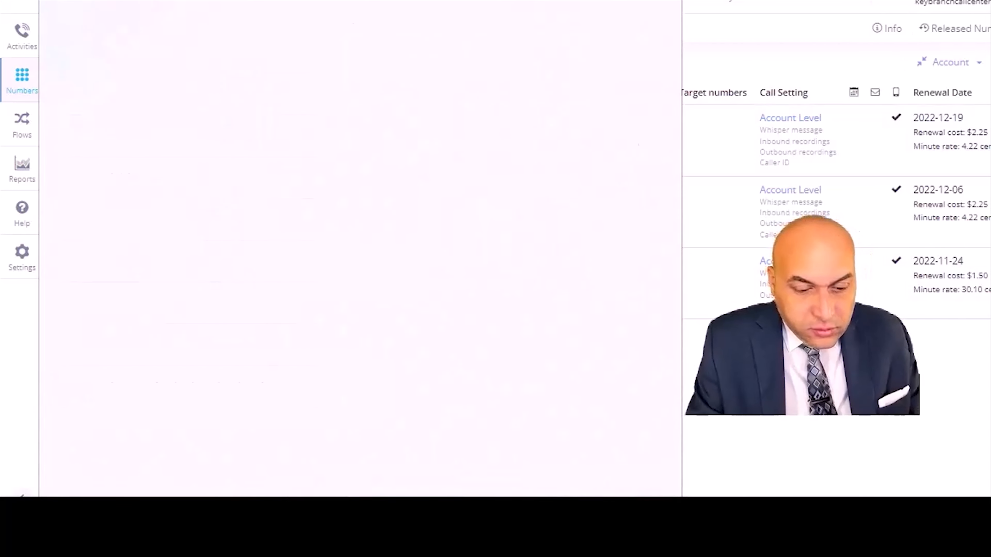
text(notepad)
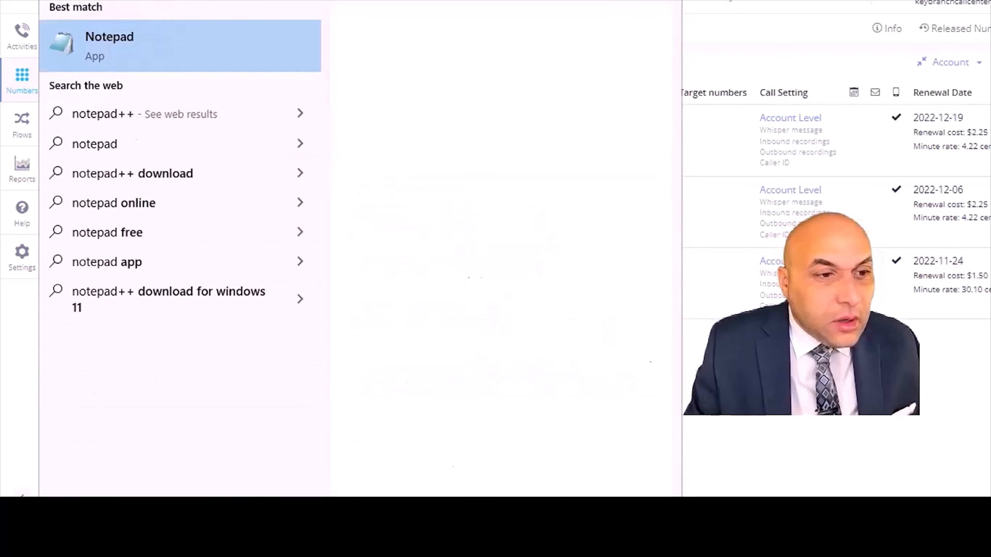
click(100, 40)
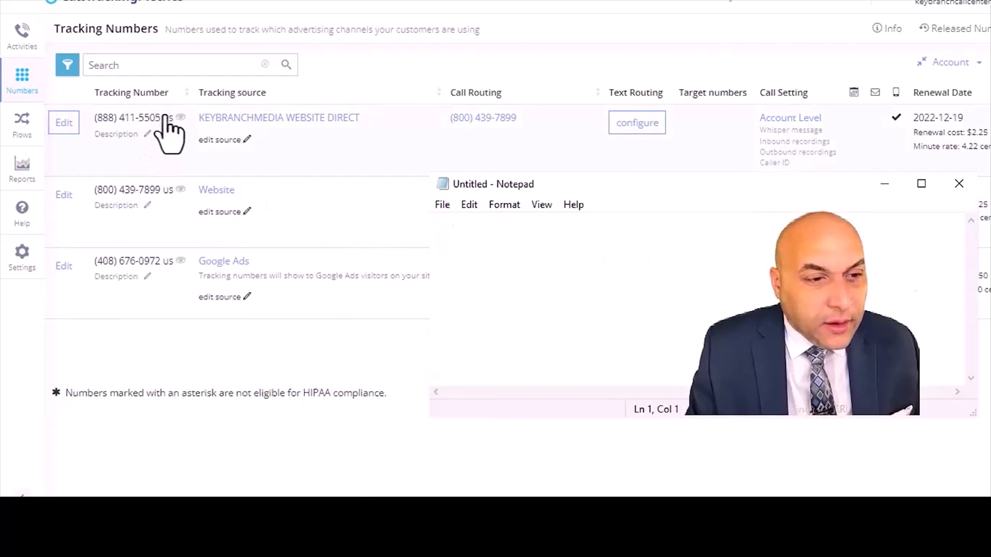
drag(165, 117, 95, 118)
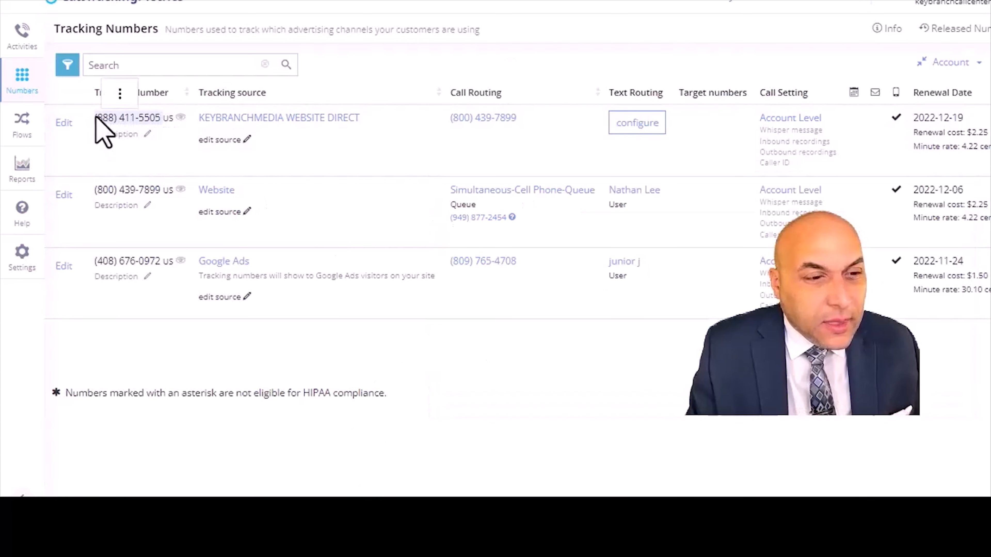
right_click(97, 118)
click(129, 131)
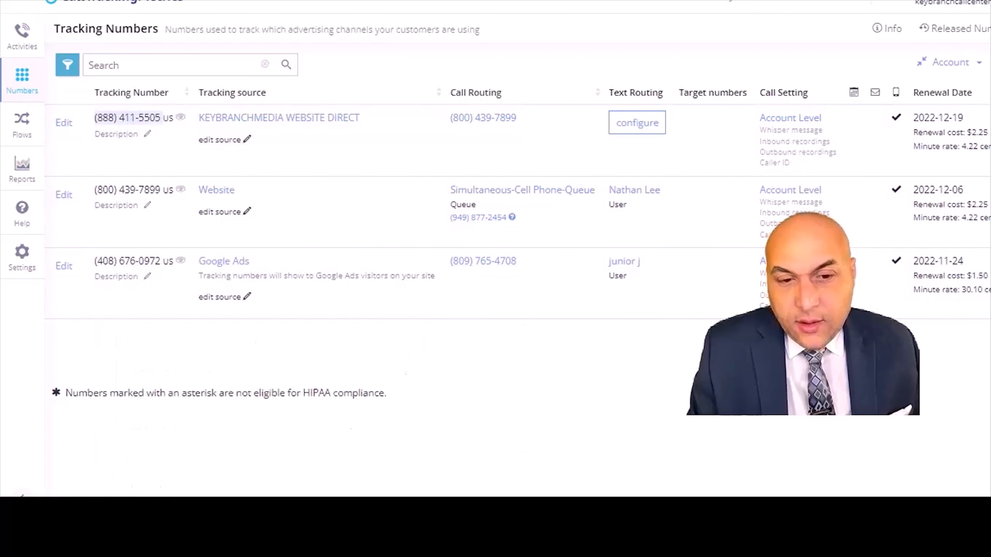
key(alt+Tab)
right_click(564, 242)
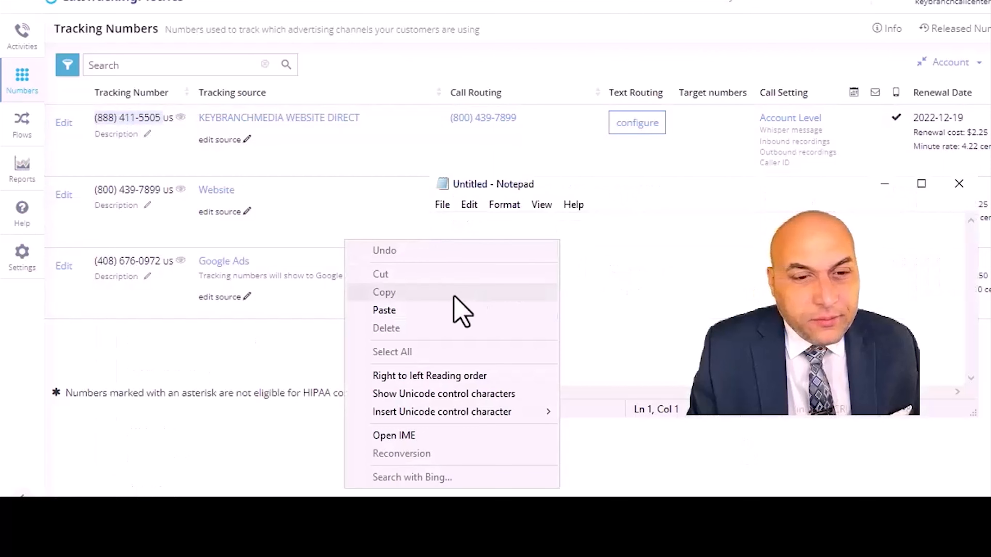
click(448, 310)
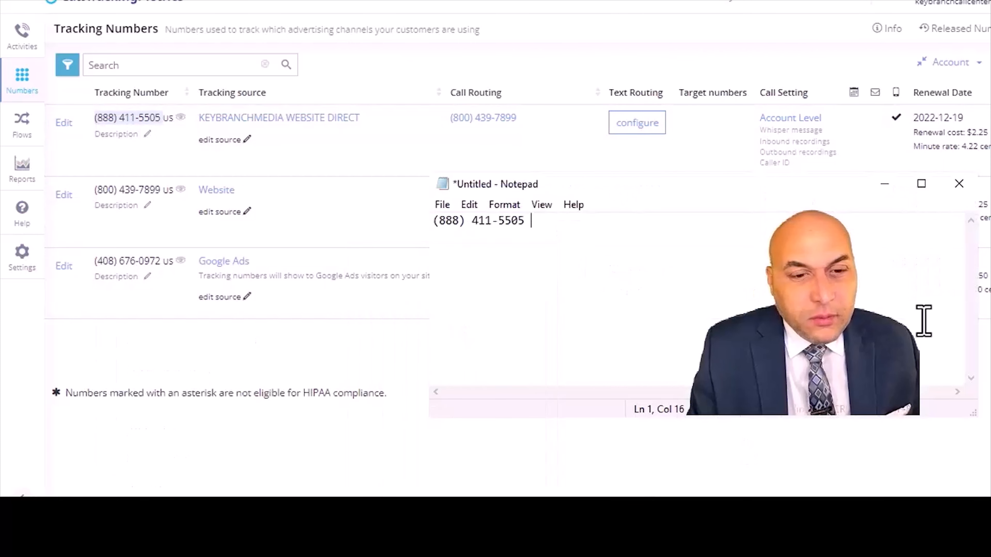
click(472, 221)
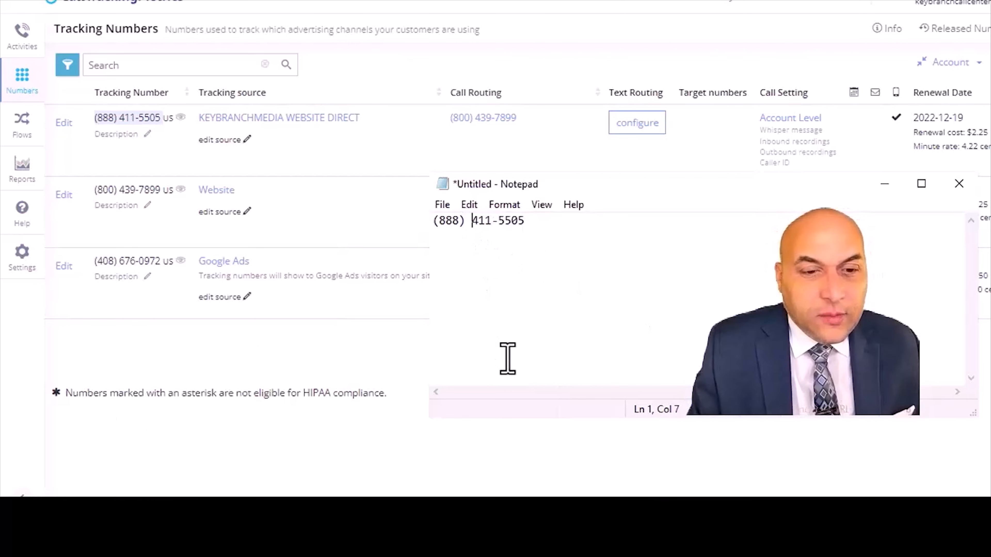
click(544, 304)
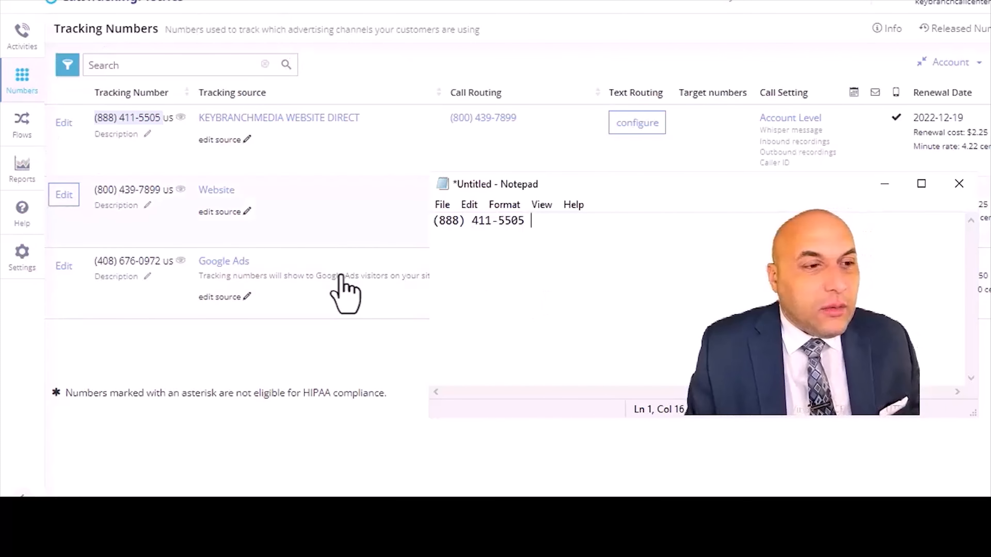
click(22, 84)
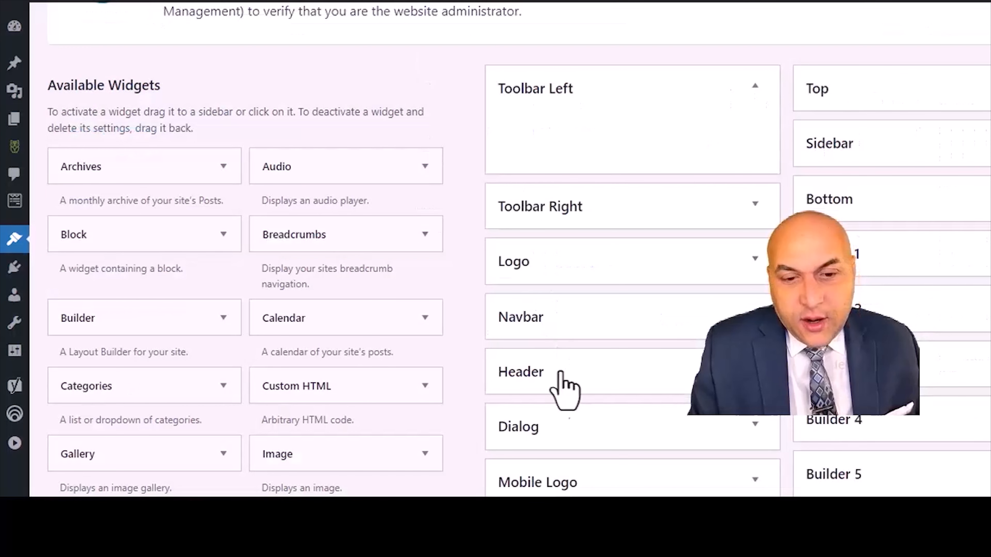
click(552, 380)
scroll(648, 359, down, 4)
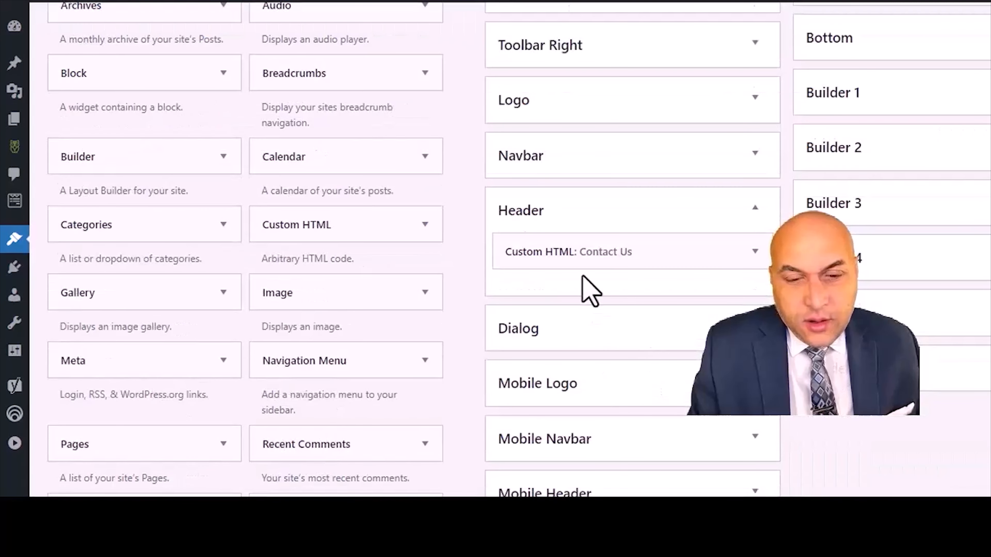
click(590, 252)
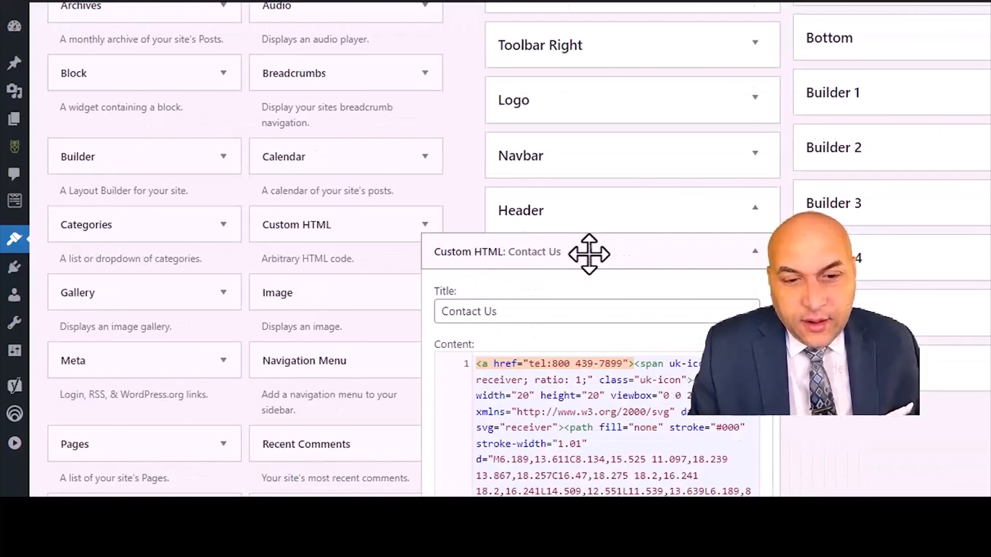
scroll(589, 254, down, 2)
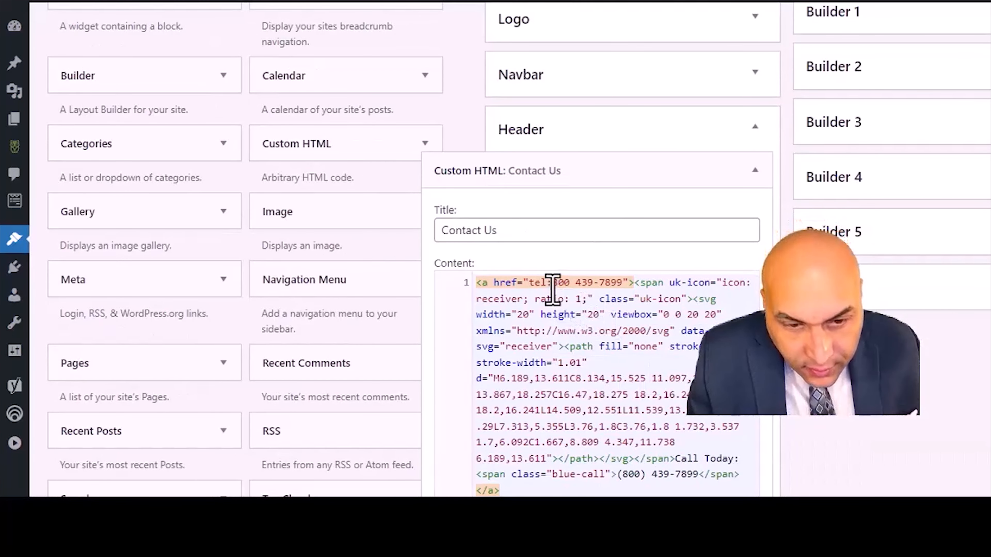
drag(552, 284, 624, 280)
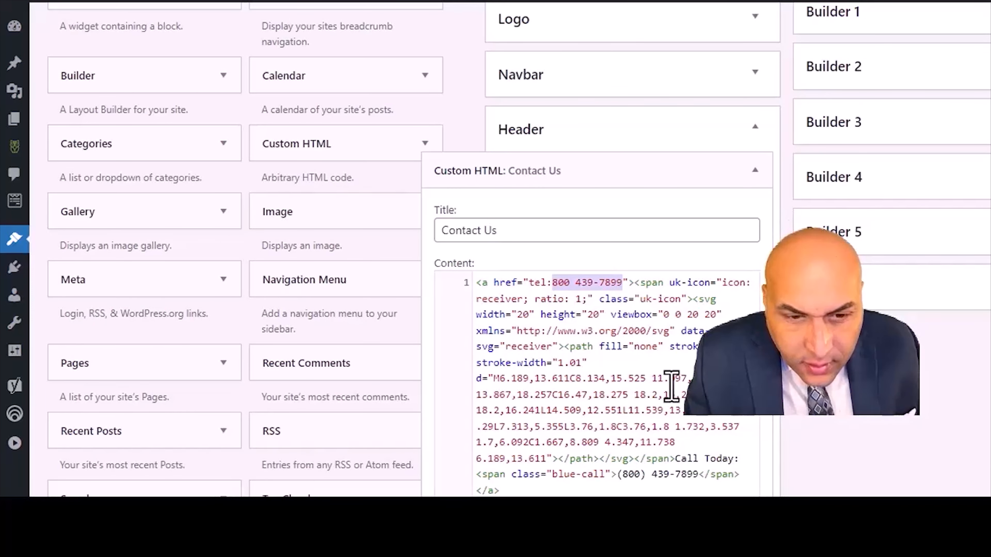
key(BackSpace)
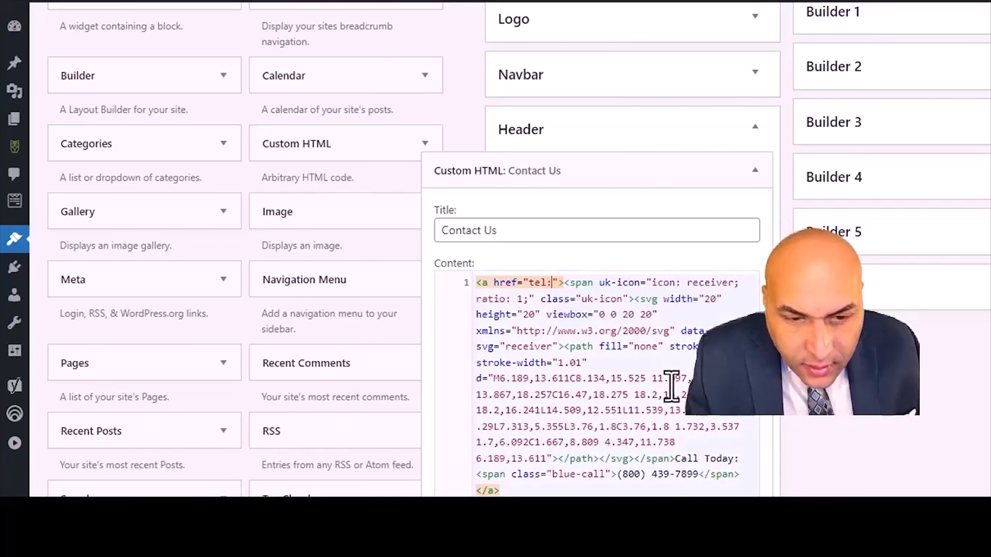
right_click(553, 282)
click(579, 274)
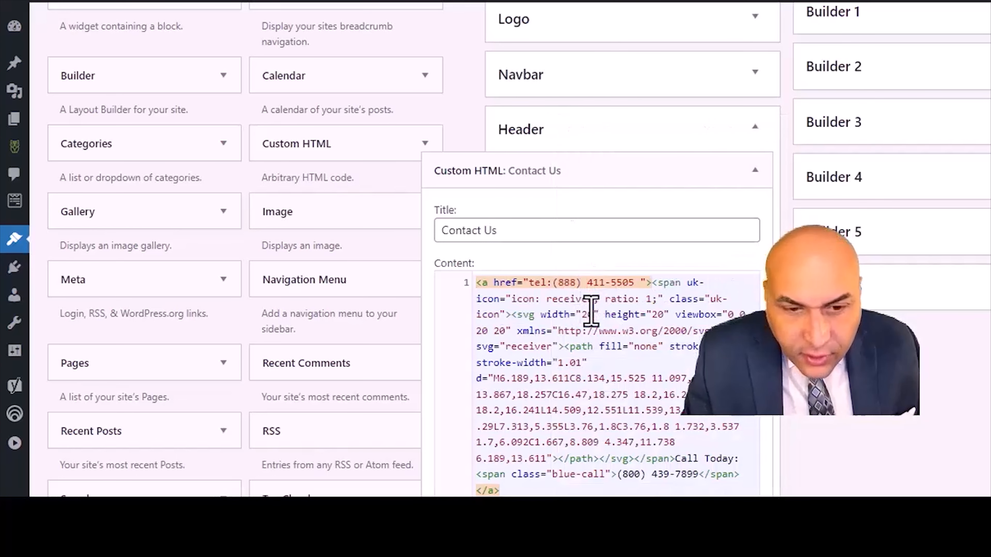
key(BackSpace)
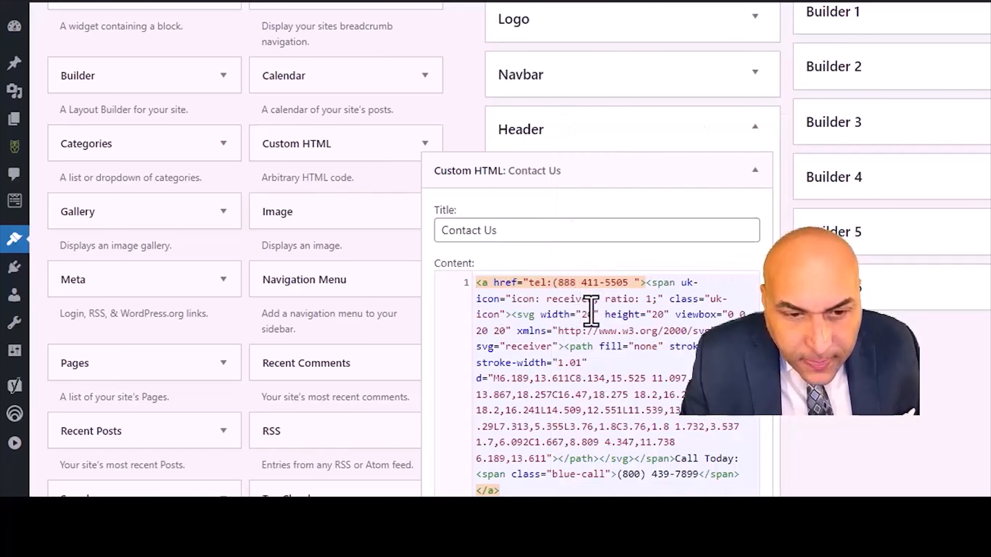
key(BackSpace)
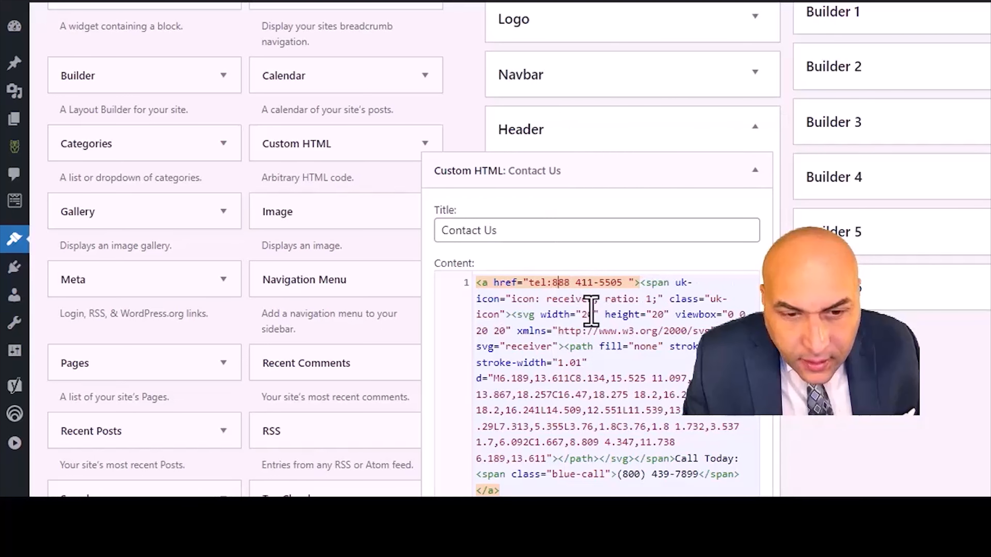
key(BackSpace)
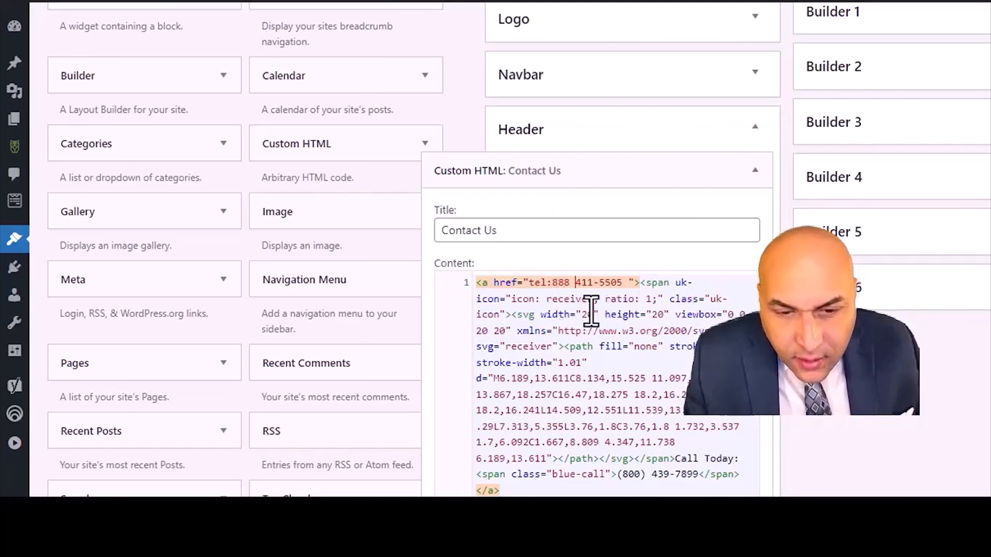
scroll(405, 250, down, 4)
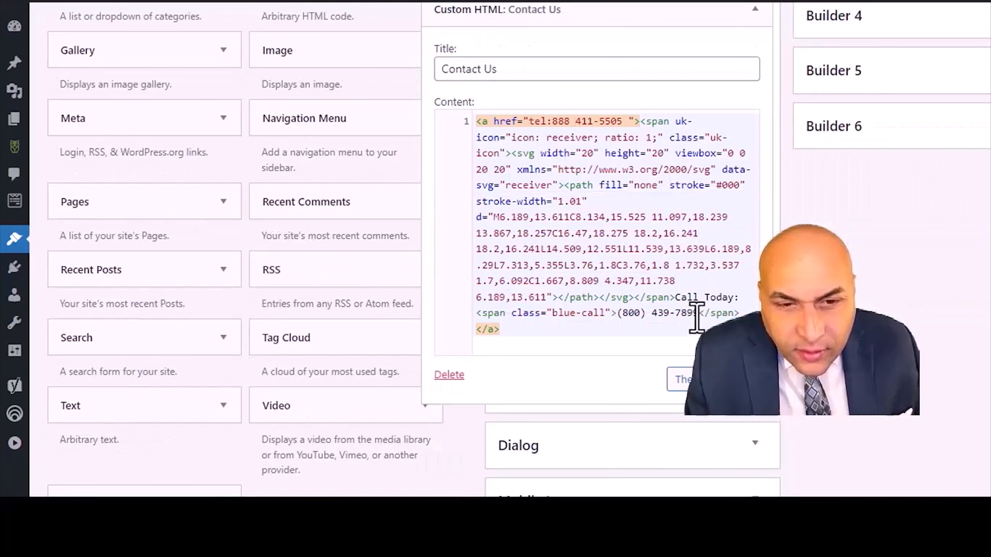
click(641, 312)
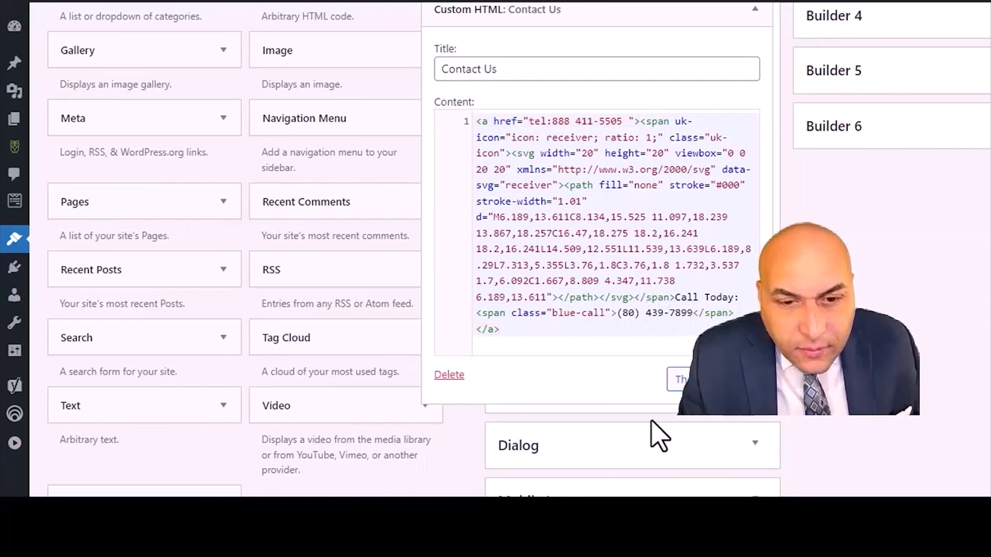
key(BackSpace)
text(88)
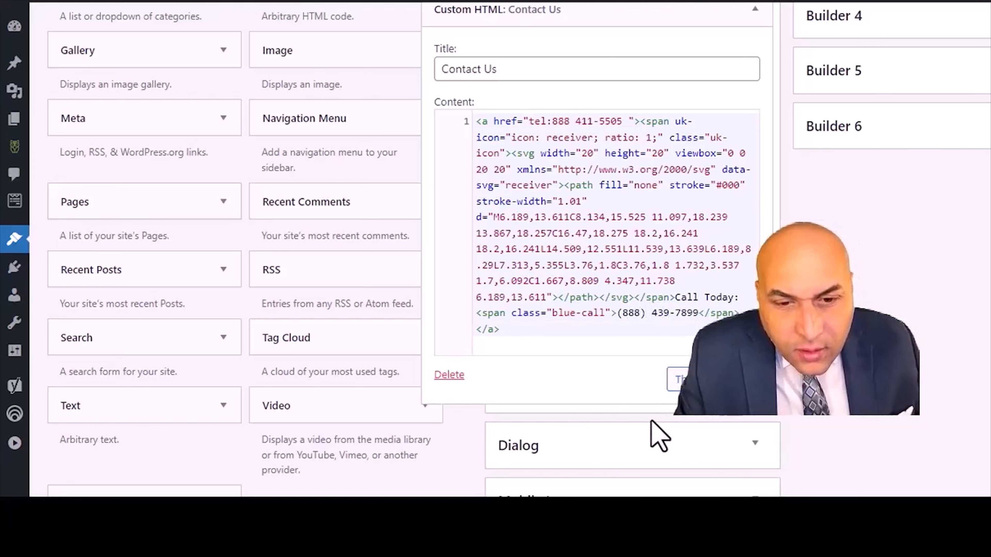
key(BackSpace)
text(11)
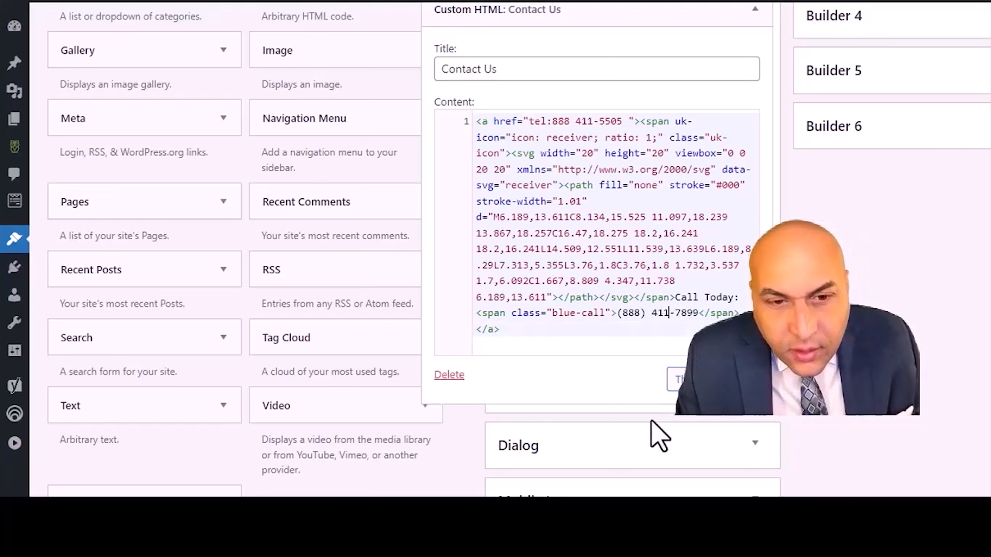
key(Right)
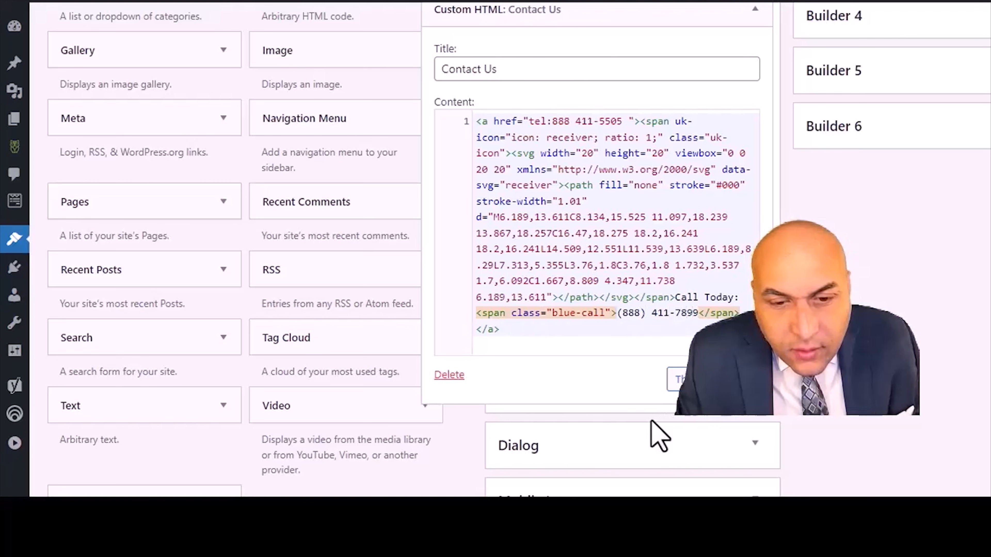
key(BackSpace)
key(BackSpace)
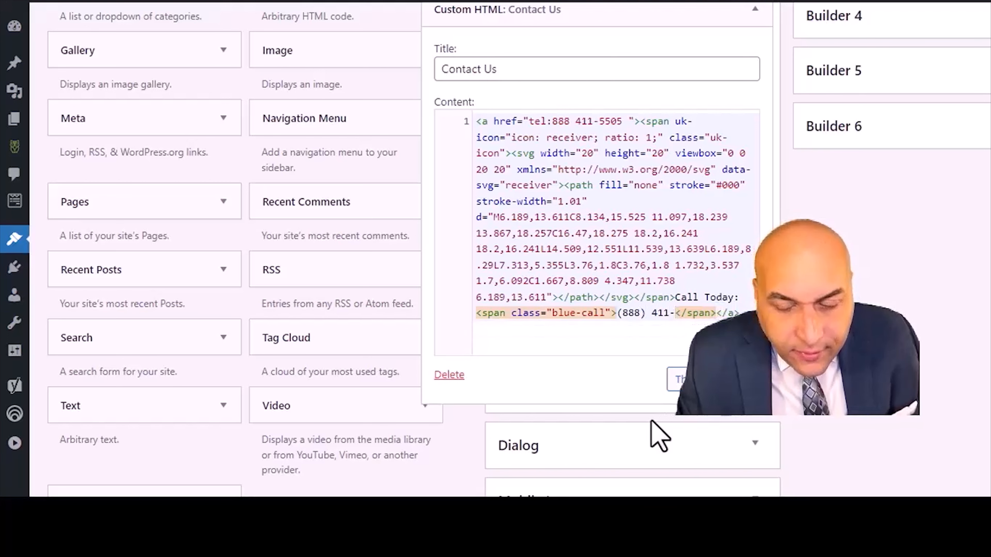
text(5505)
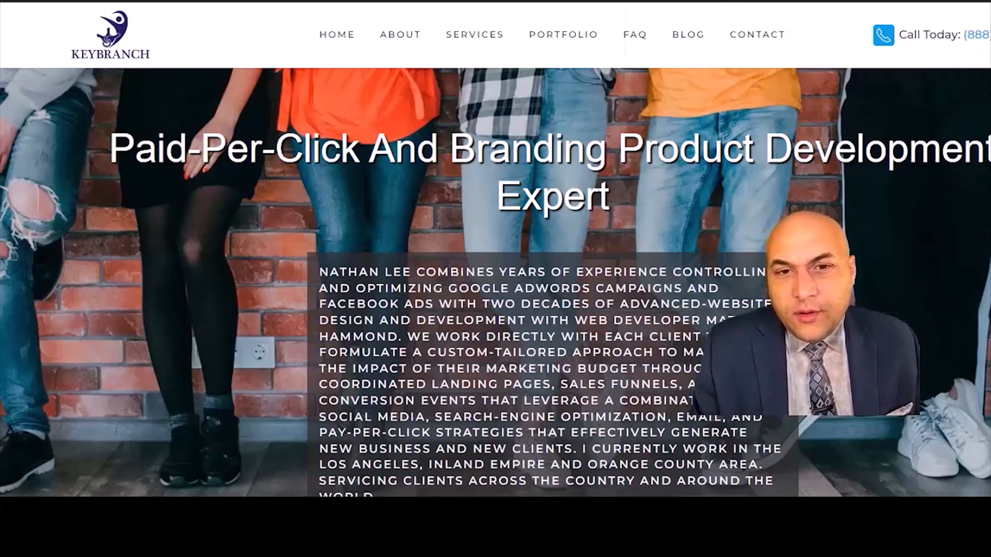
- Return to the tracking sources and open the Google Ads source for editing
click(682, 1)
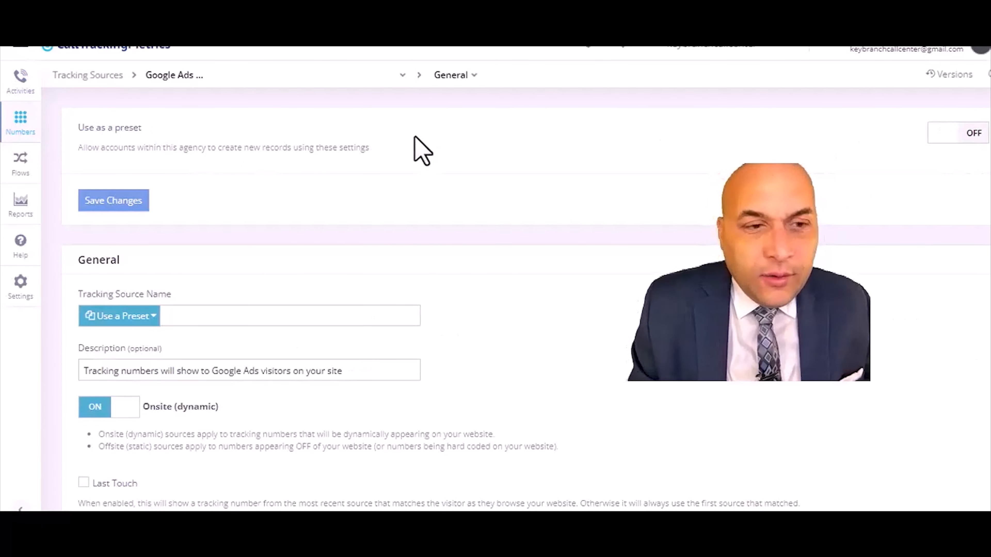
click(22, 121)
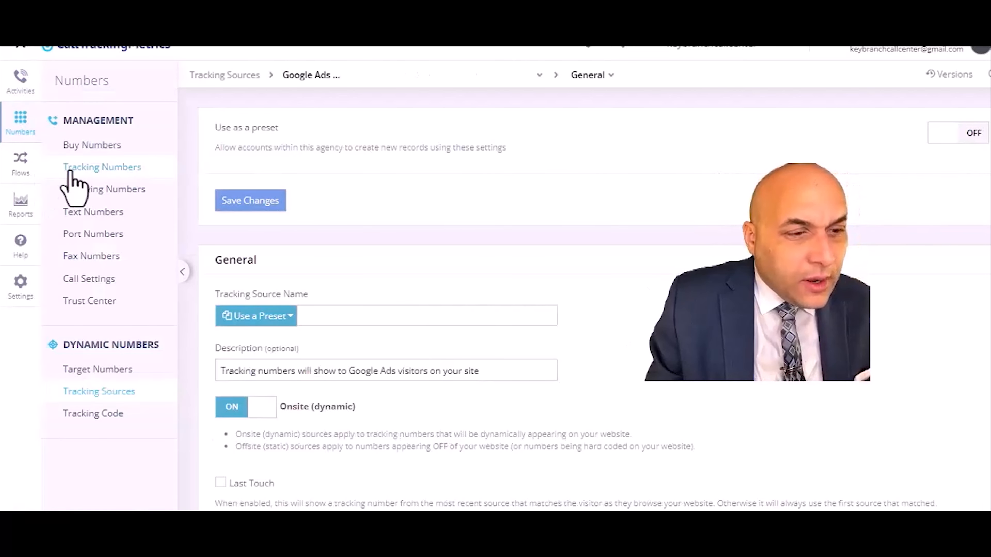
click(98, 391)
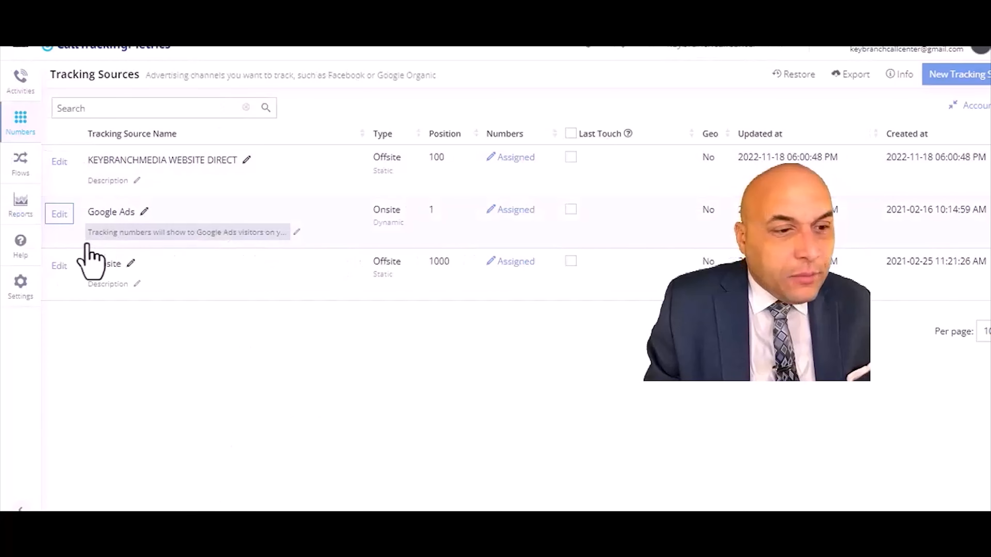
click(67, 219)
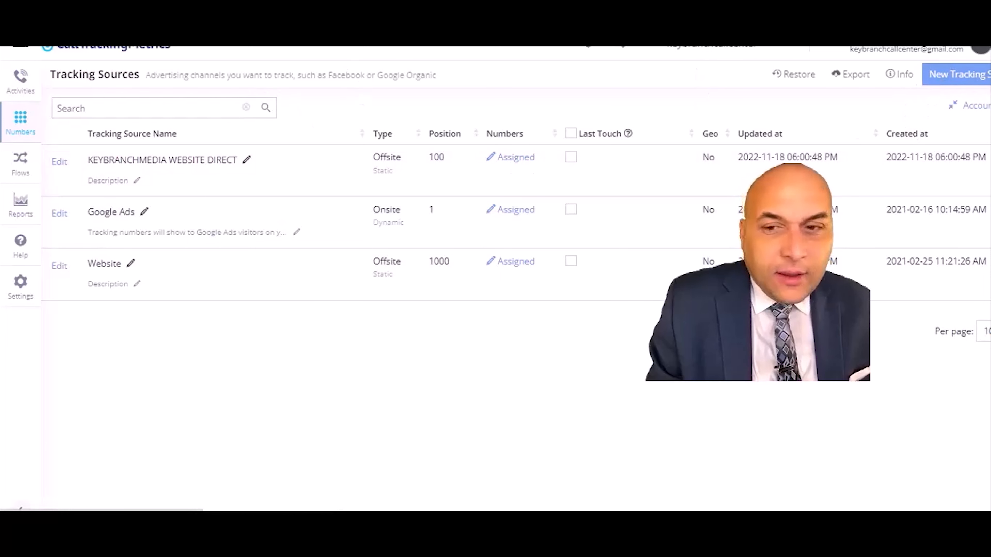
click(60, 218)
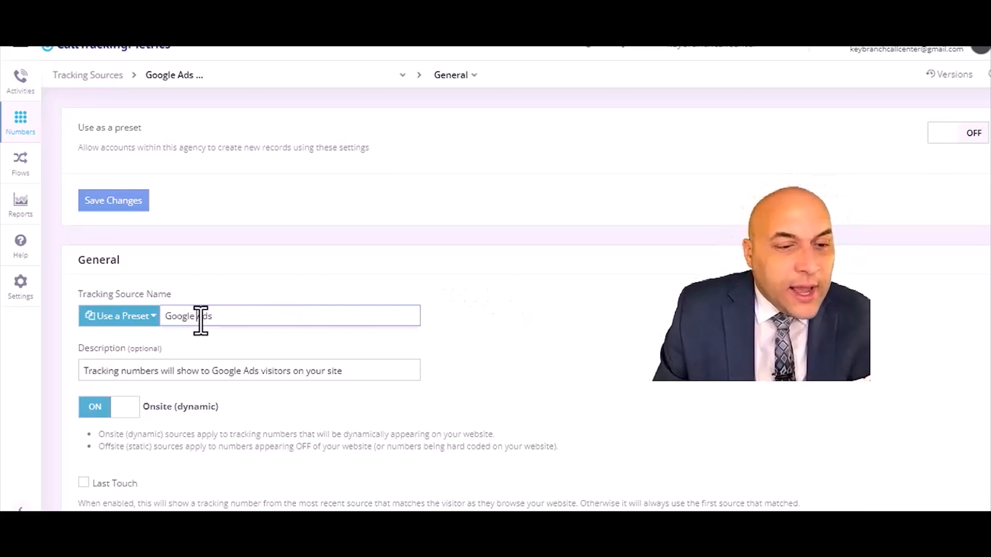
- Rename the tracking source to Ads OR WEBSITE VISTORS in the Tracking Source Name field
key(BackSpace)
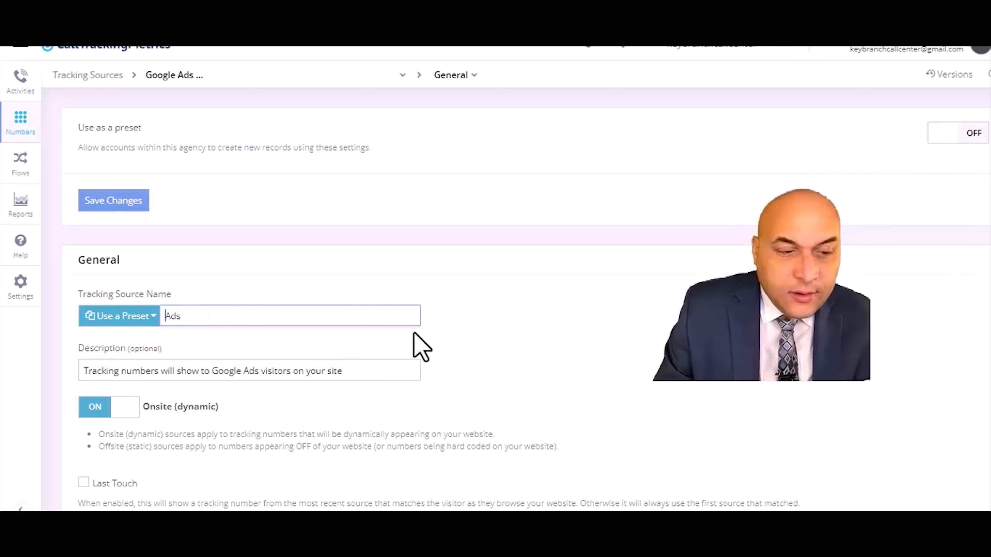
click(192, 322)
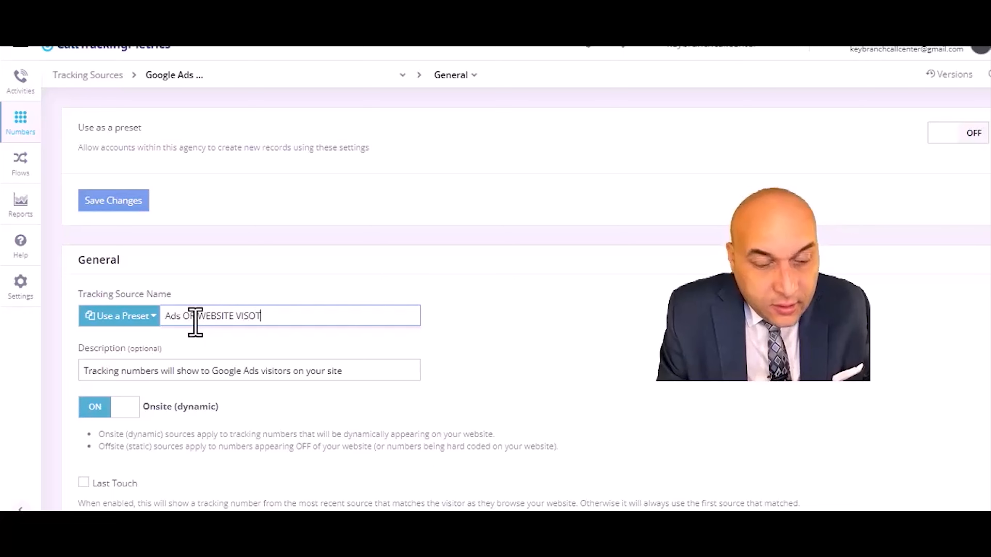
text(RS)
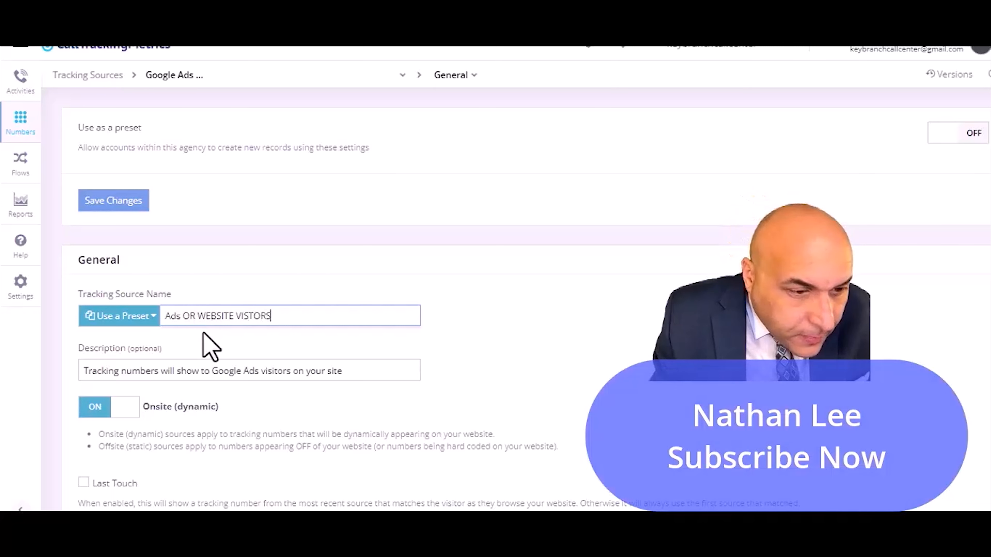
click(184, 319)
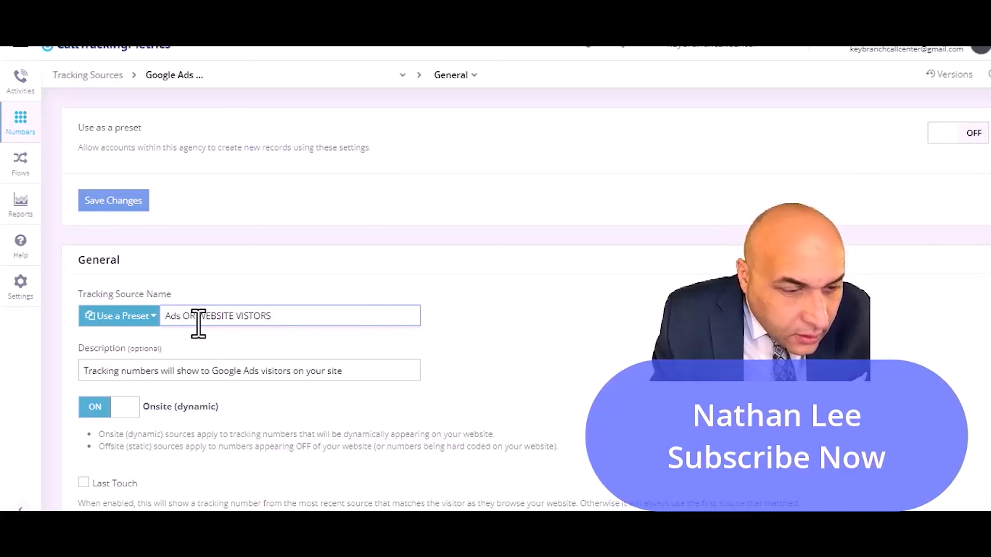
click(190, 317)
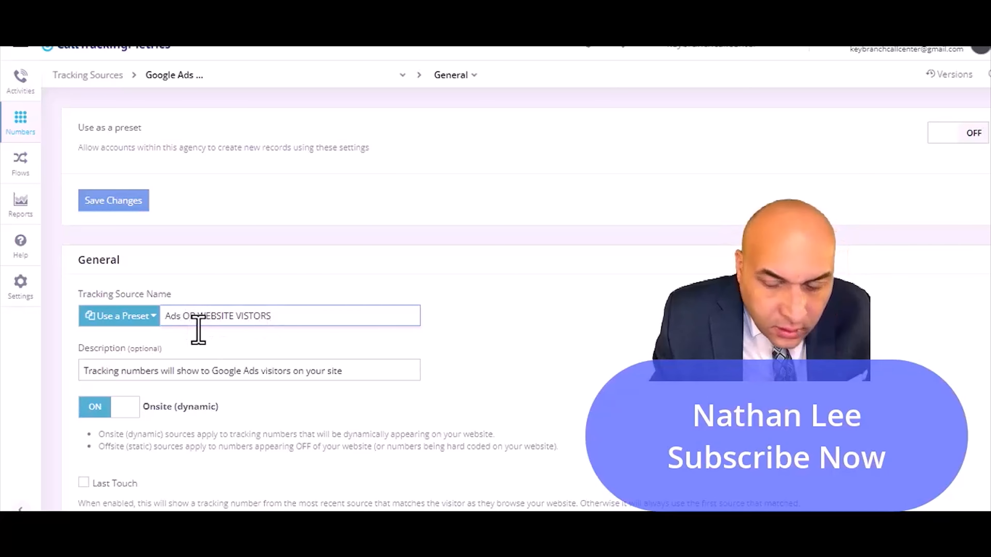
key(BackSpace)
text(O)
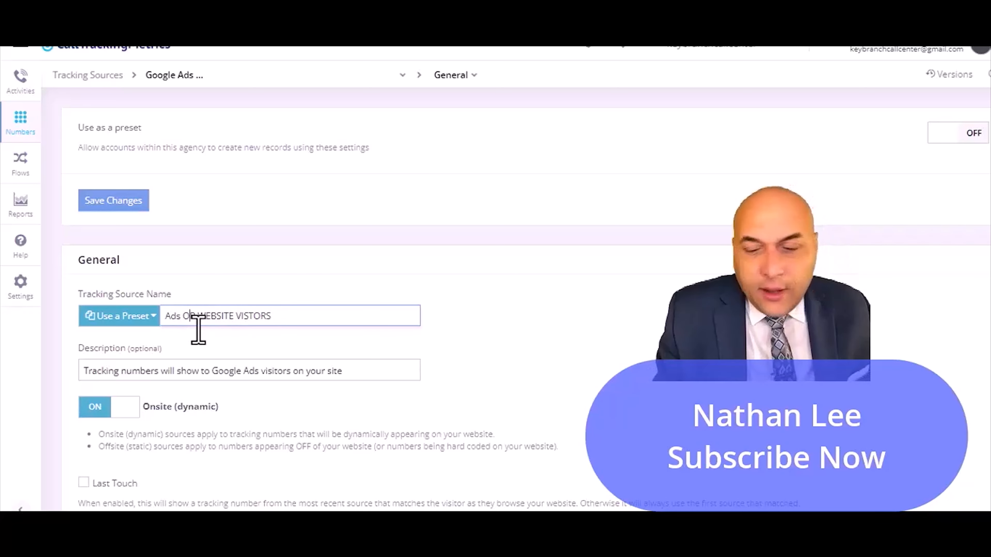
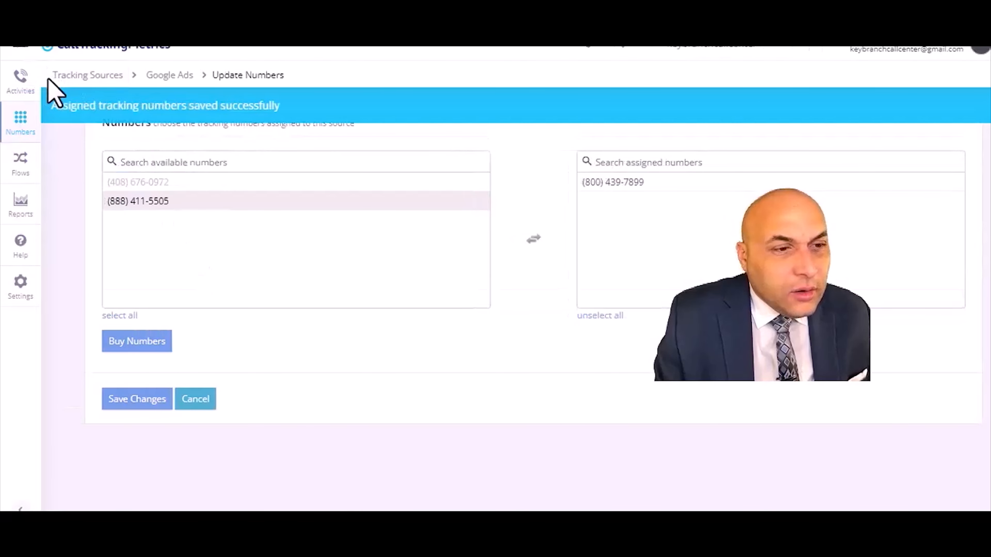
- Open the Target Numbers section and start creating a new target number
click(20, 78)
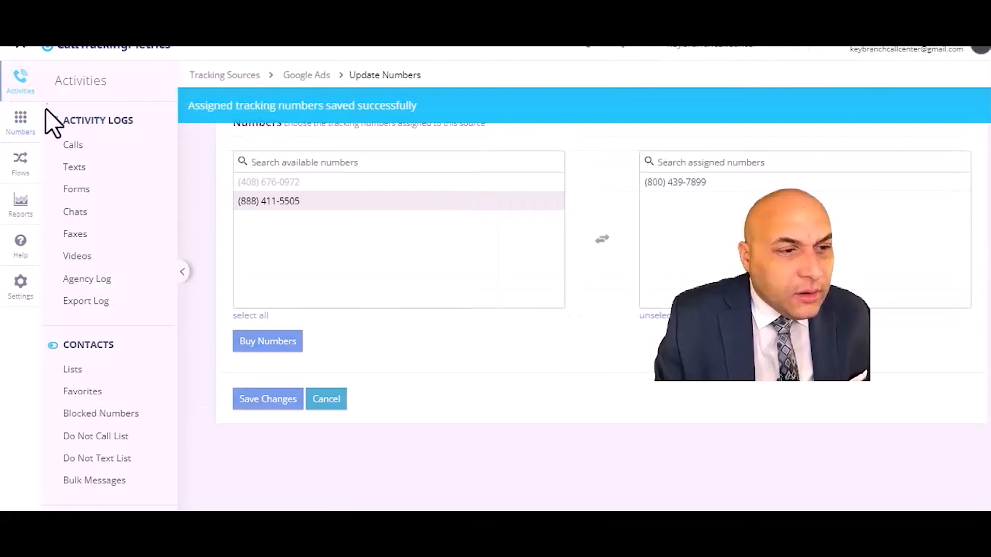
click(17, 119)
click(78, 170)
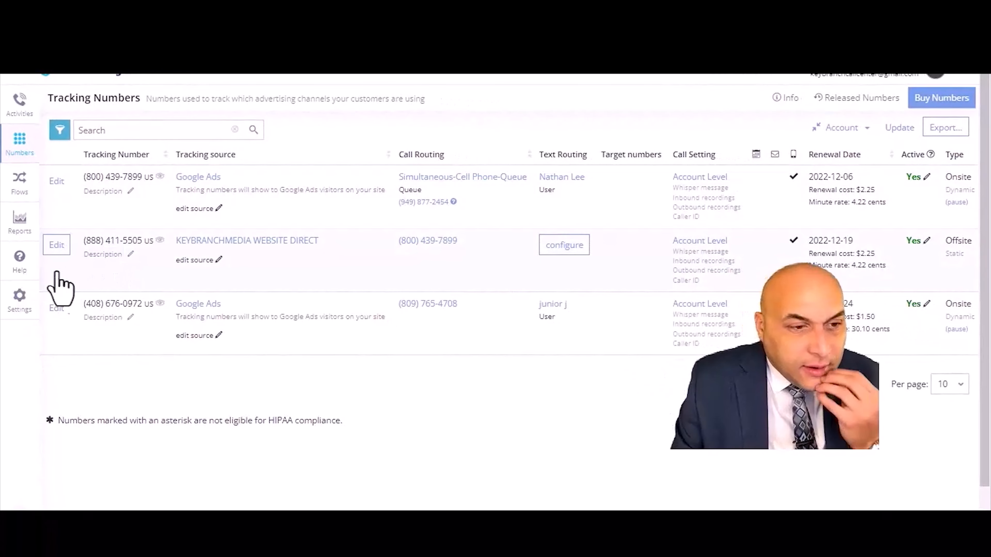
click(18, 145)
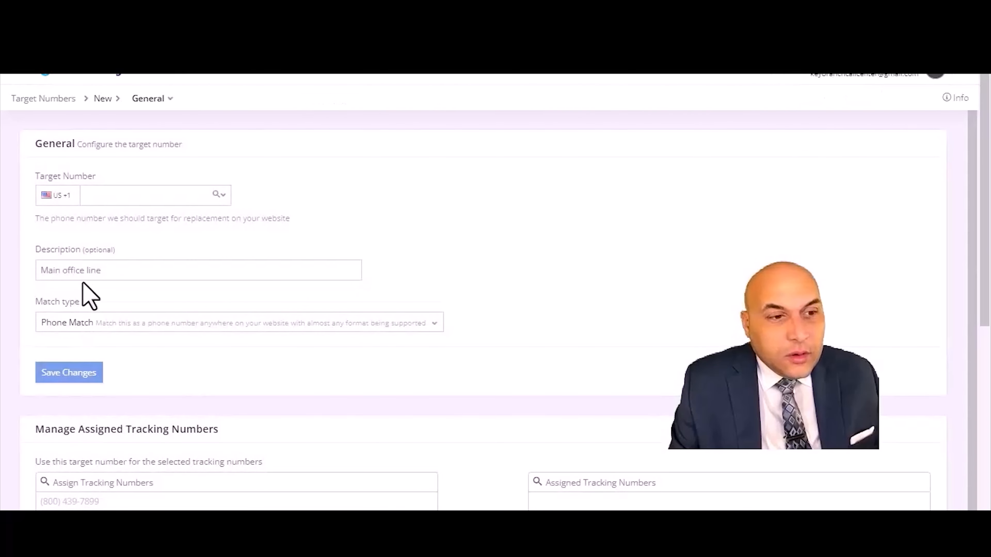
click(134, 197)
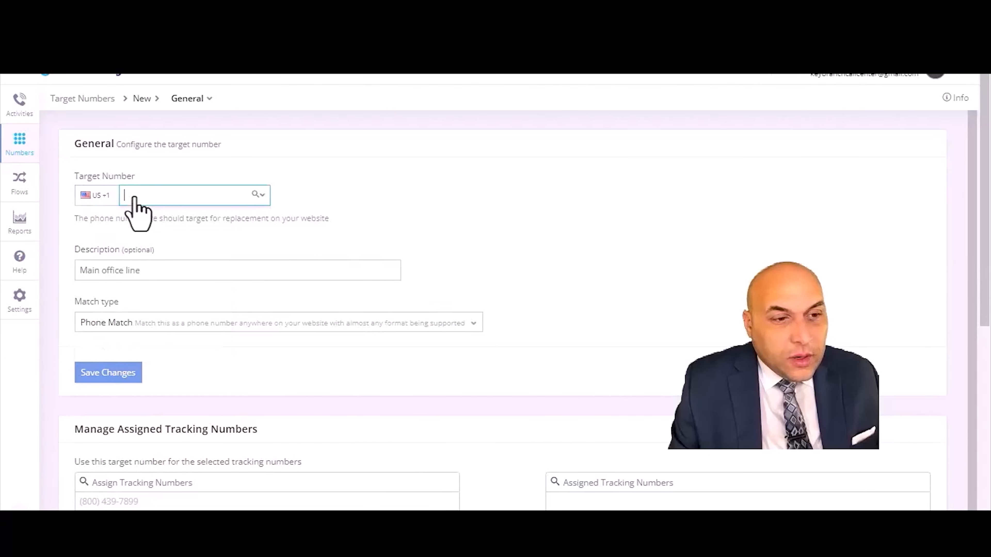
text(800)
click(262, 195)
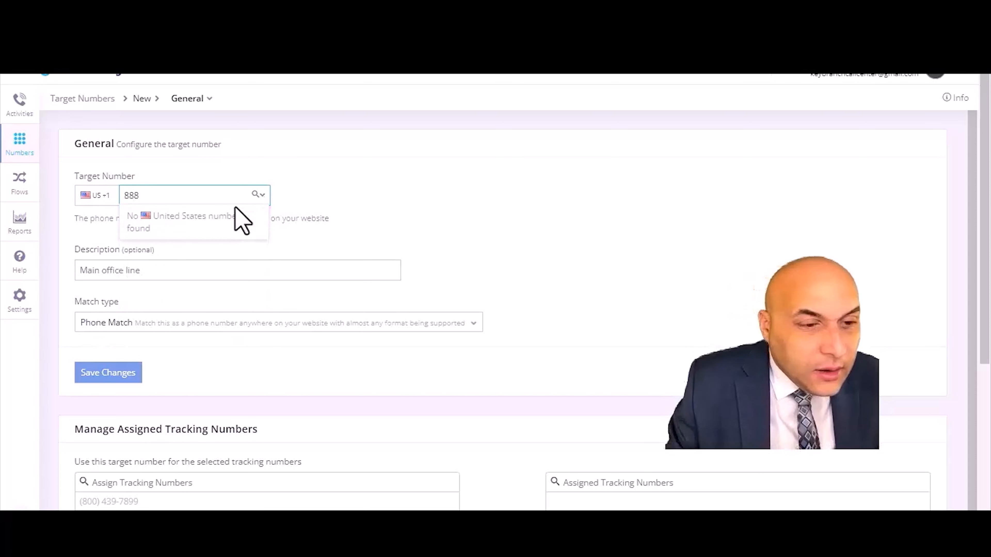
key(alt+Tab)
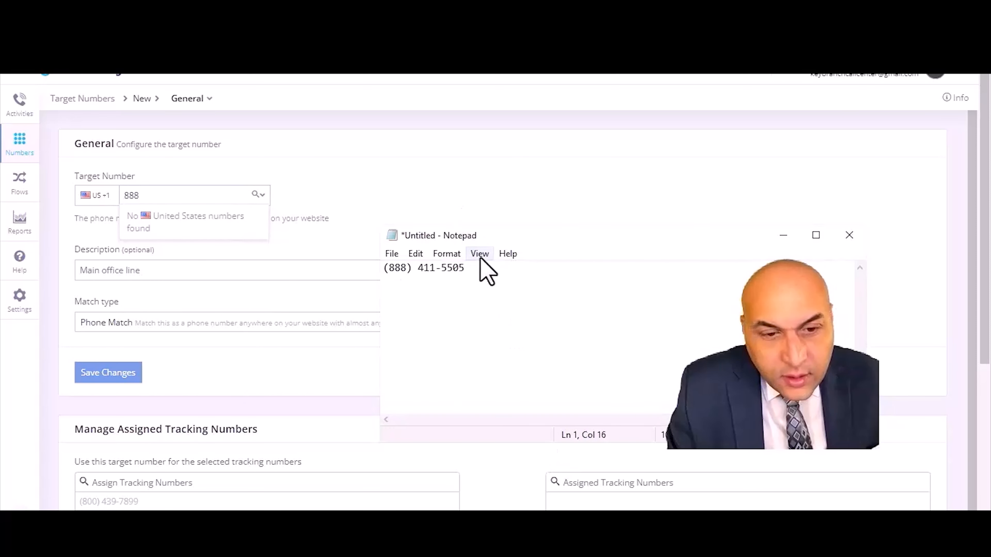
drag(472, 267, 368, 273)
right_click(427, 274)
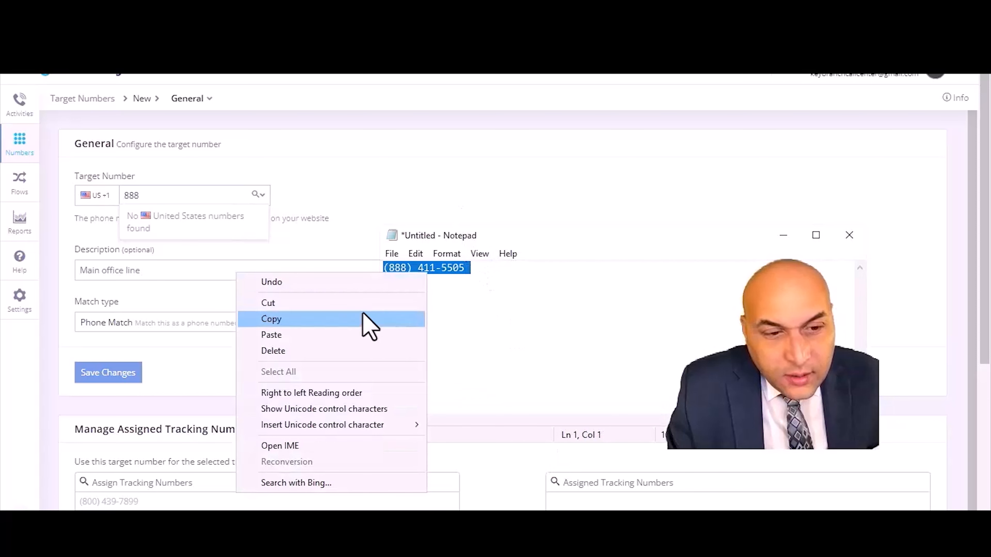
click(365, 320)
click(143, 195)
click(143, 195)
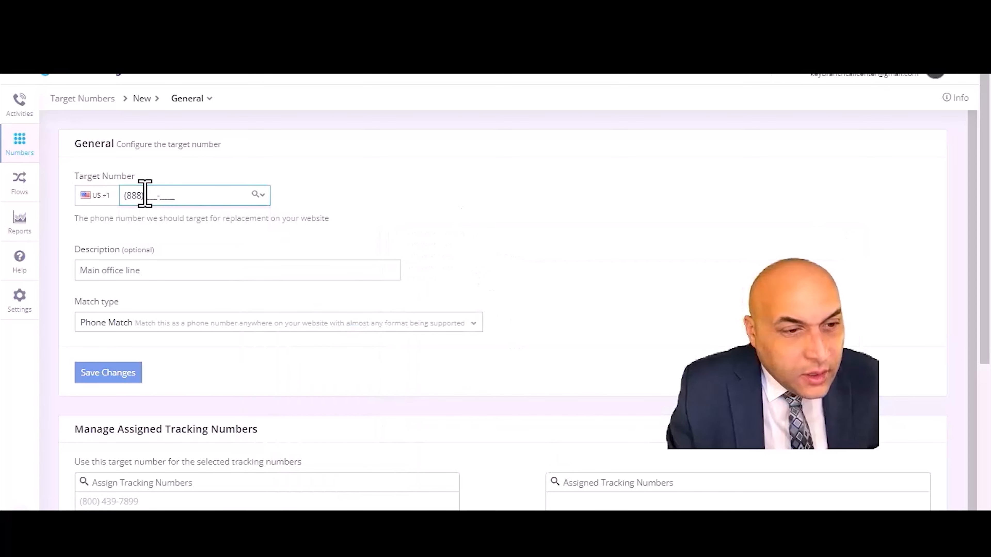
right_click(127, 196)
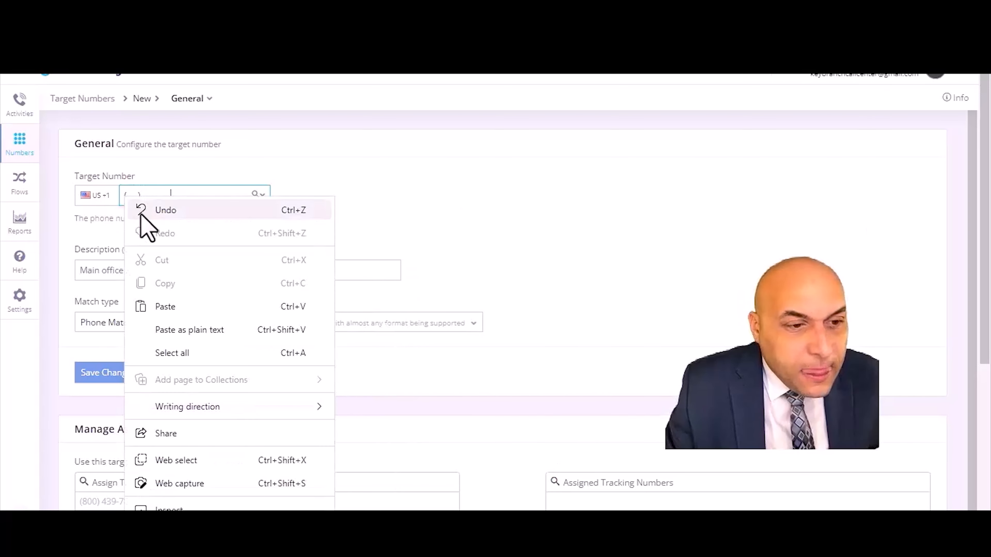
click(188, 307)
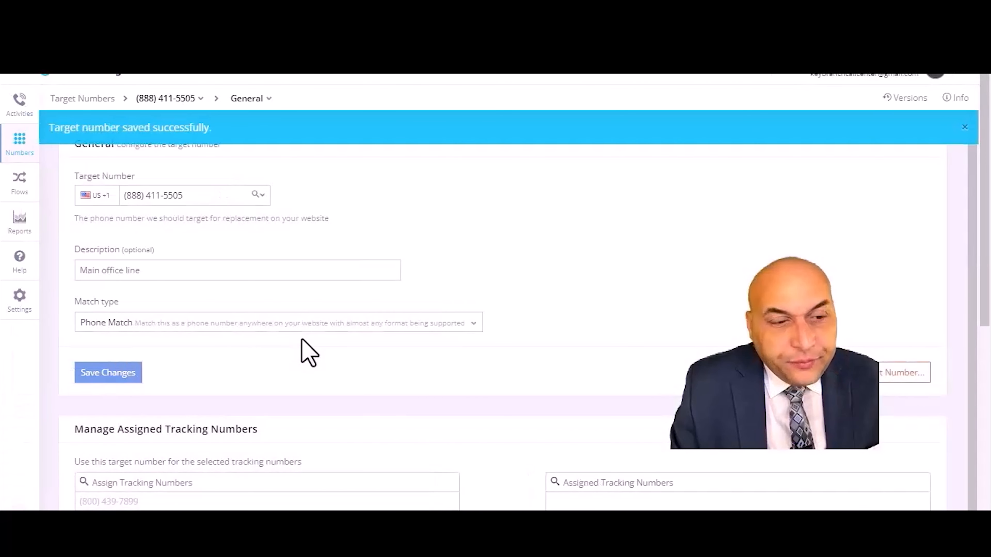
scroll(291, 364, down, 1)
scroll(295, 359, down, 3)
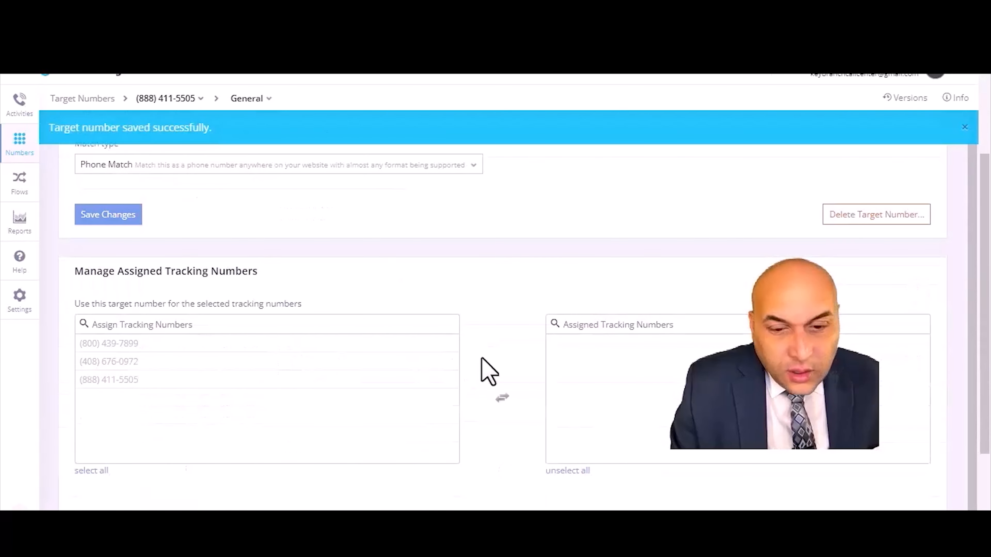
click(130, 348)
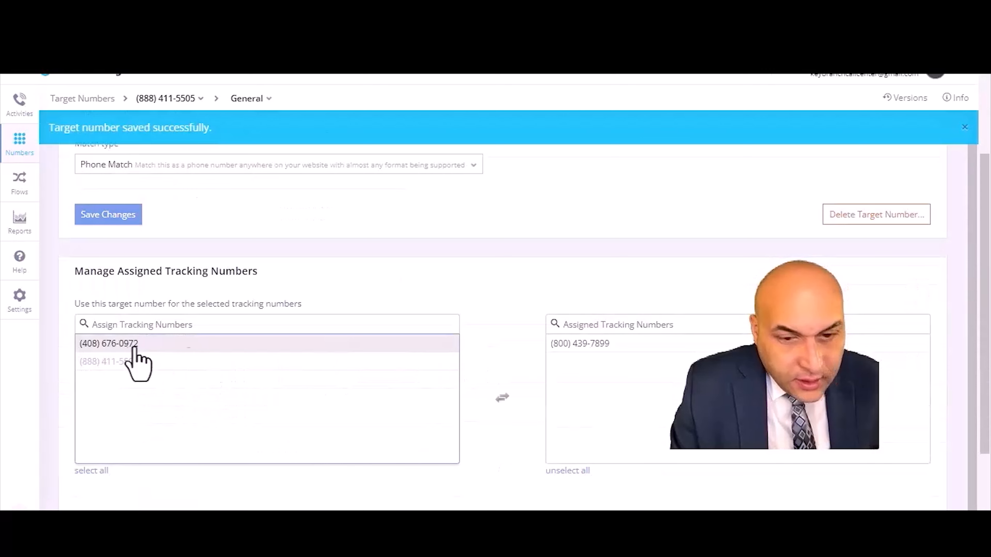
scroll(351, 390, down, 1)
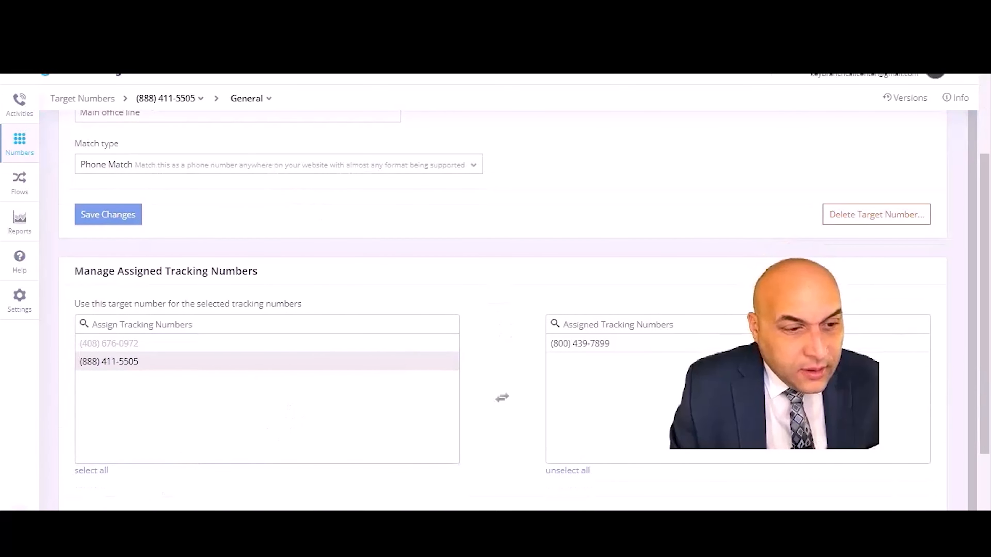
click(189, 486)
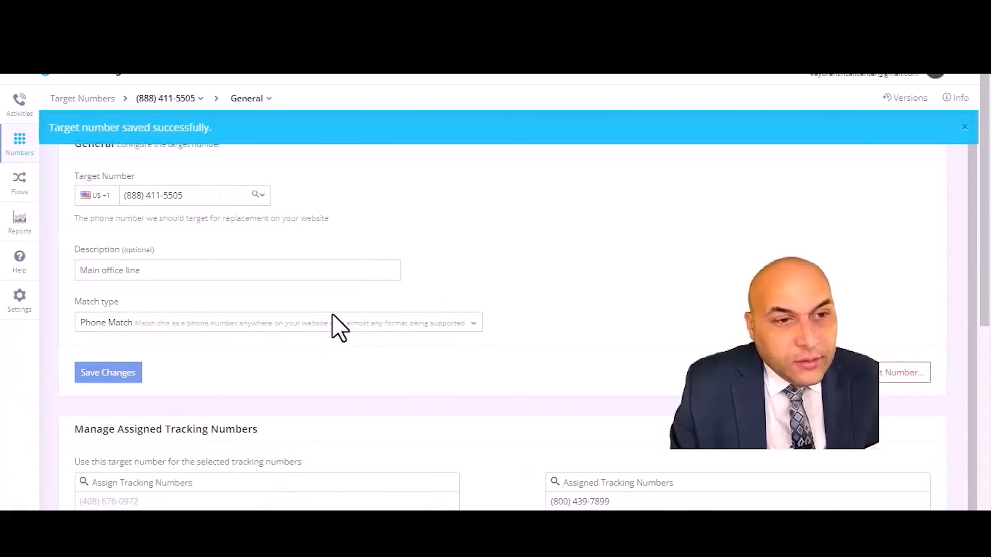
scroll(548, 299, down, 1)
scroll(554, 312, down, 6)
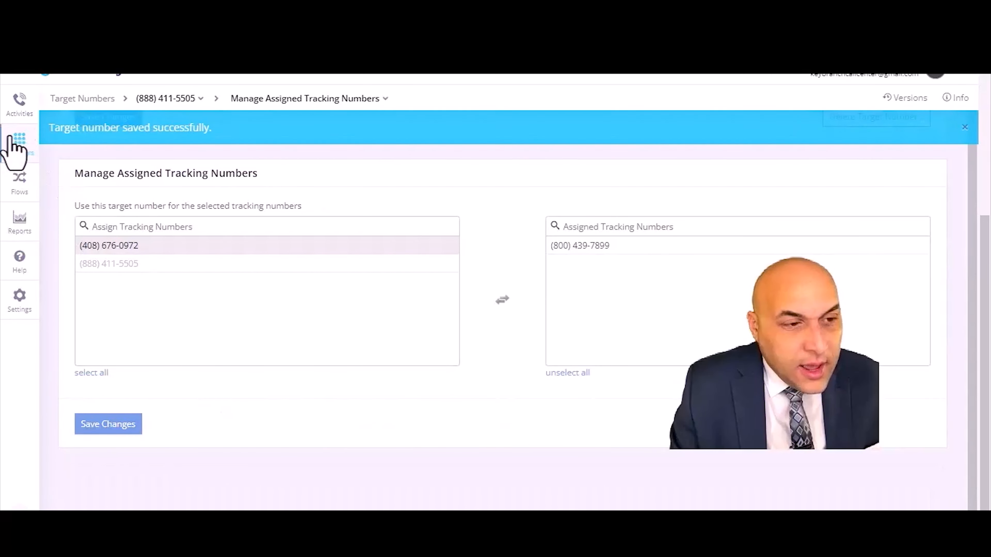
click(16, 145)
click(80, 188)
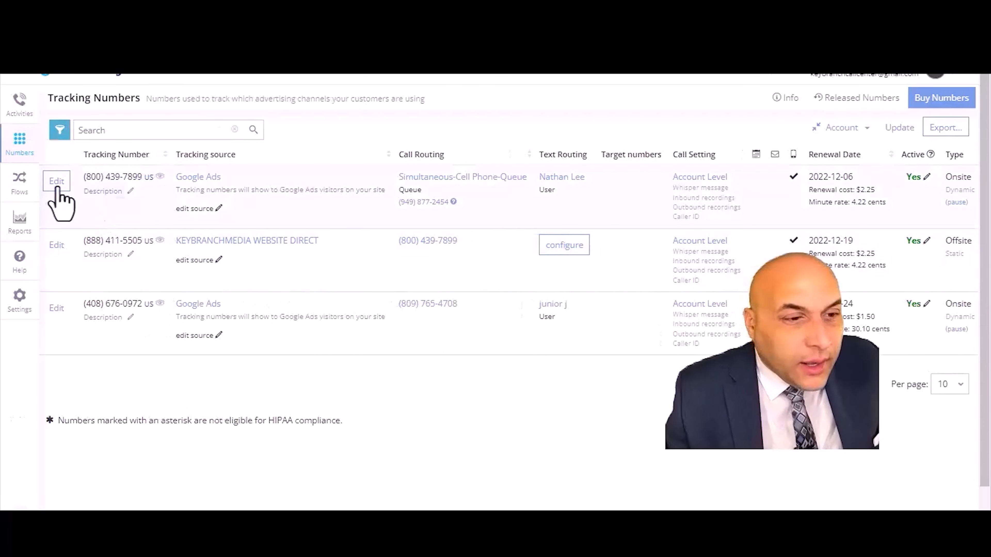
click(56, 181)
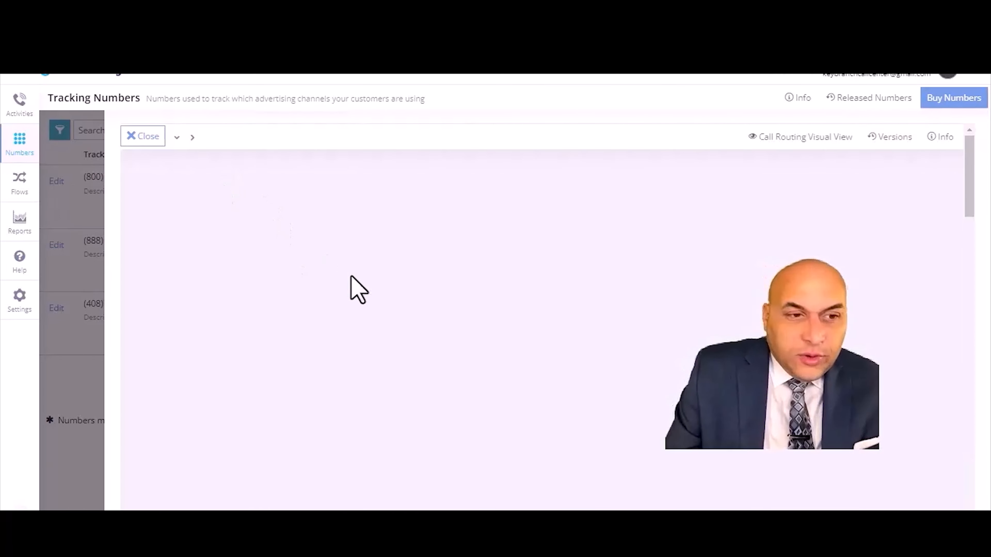
scroll(429, 364, down, 5)
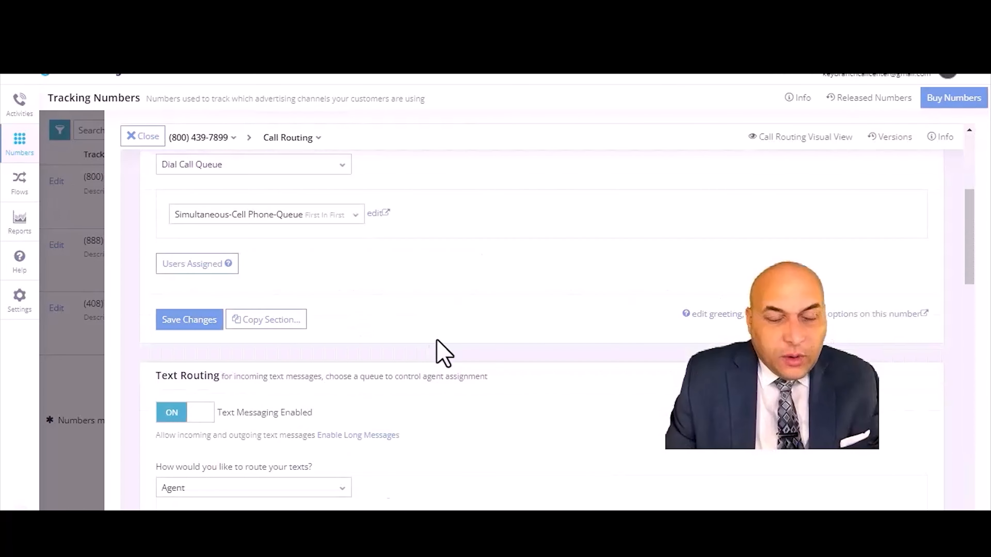
scroll(492, 301, down, 3)
scroll(484, 303, down, 3)
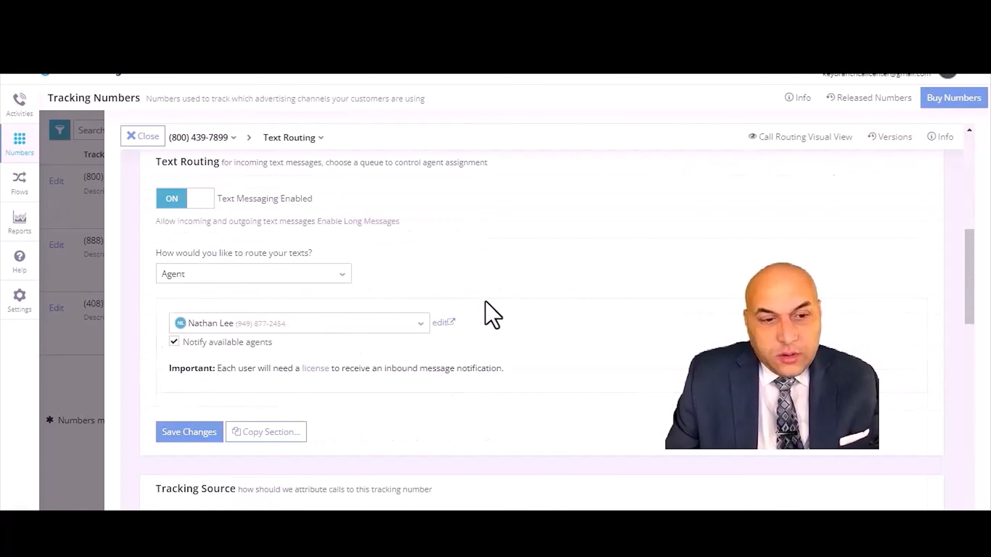
scroll(429, 346, down, 3)
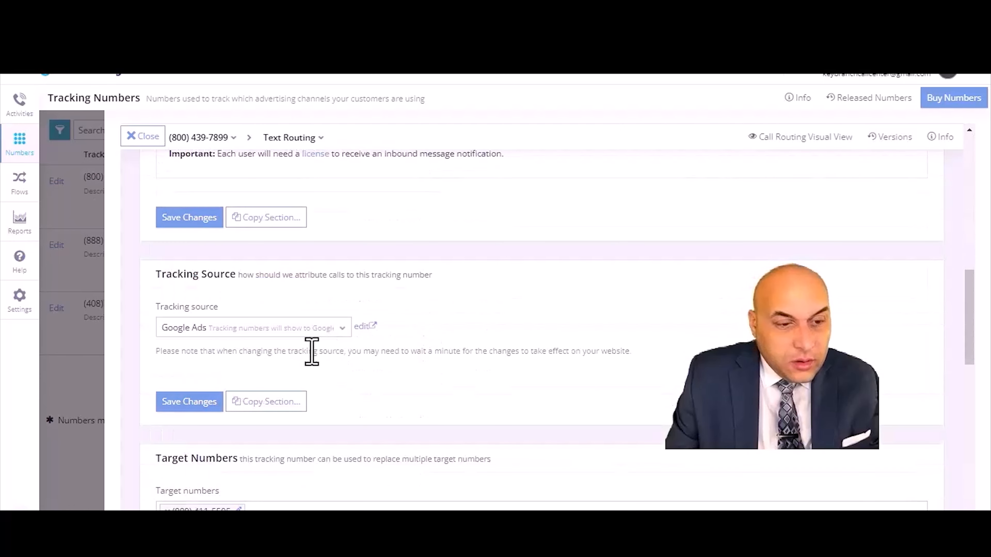
scroll(395, 384, down, 2)
scroll(325, 413, down, 3)
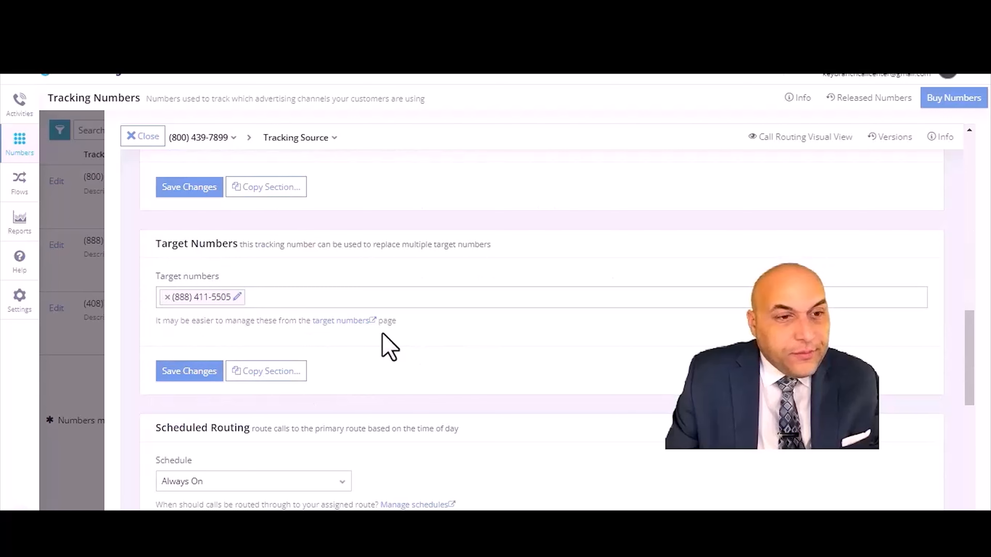
scroll(387, 351, up, 3)
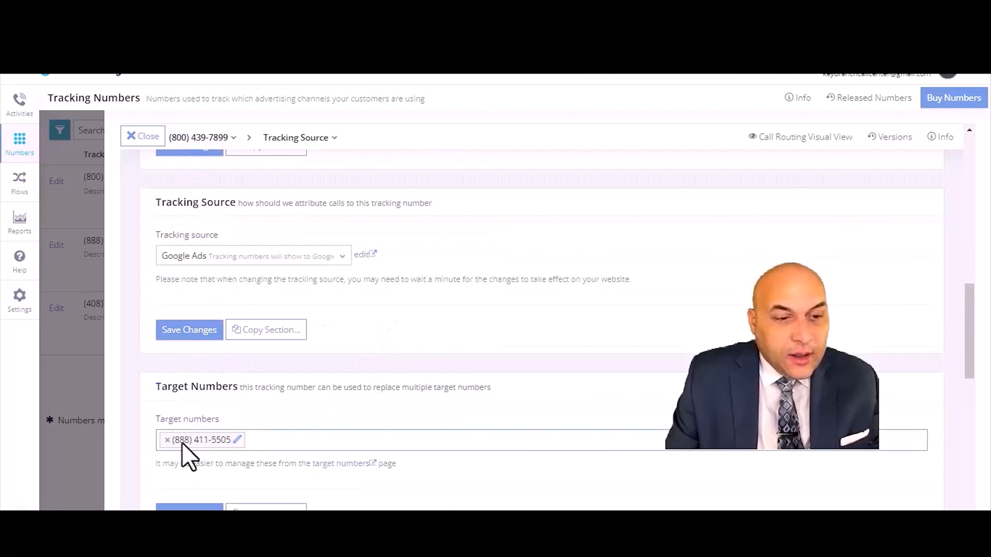
scroll(400, 409, down, 4)
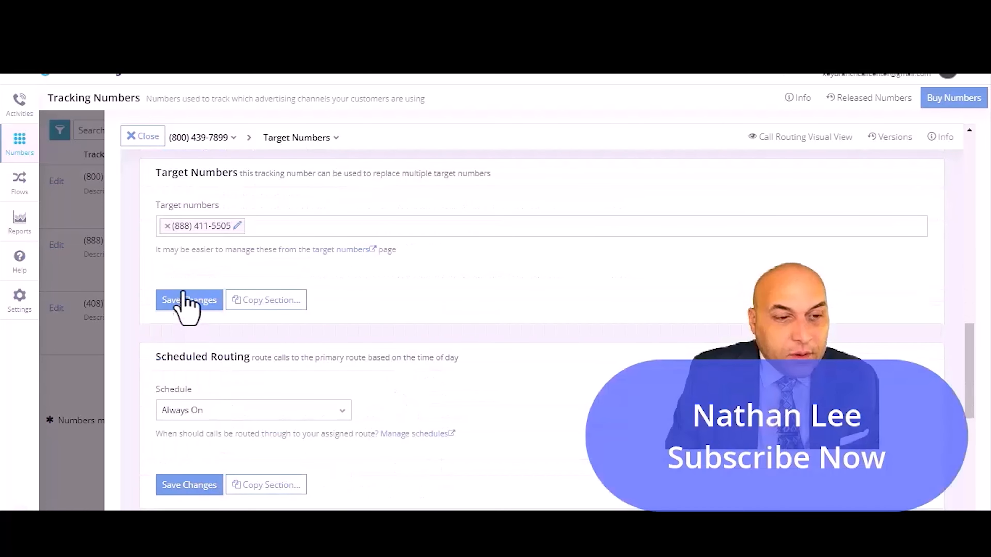
click(190, 300)
- Save the Scheduled Routing section set to Always On and close the tracking number editor
scroll(442, 395, down, 2)
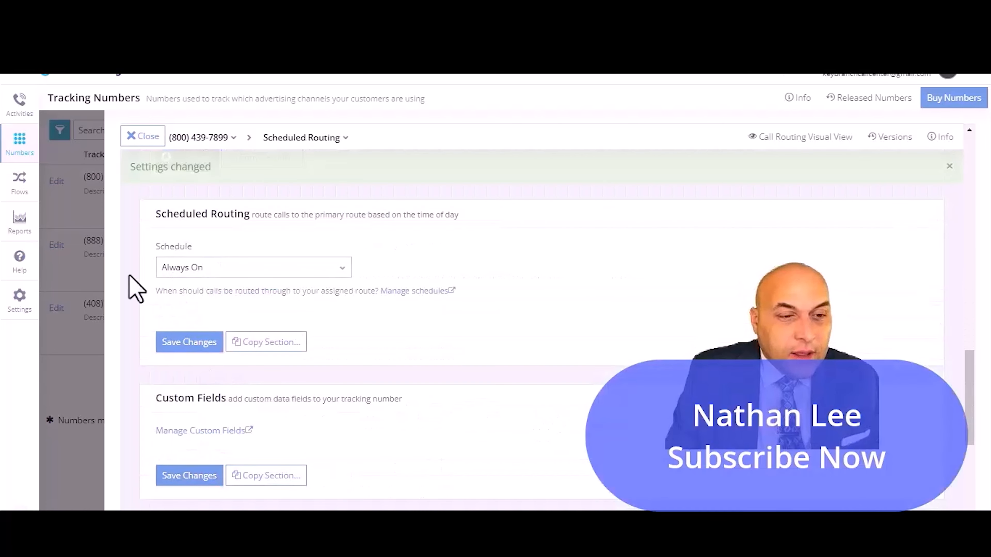
click(194, 342)
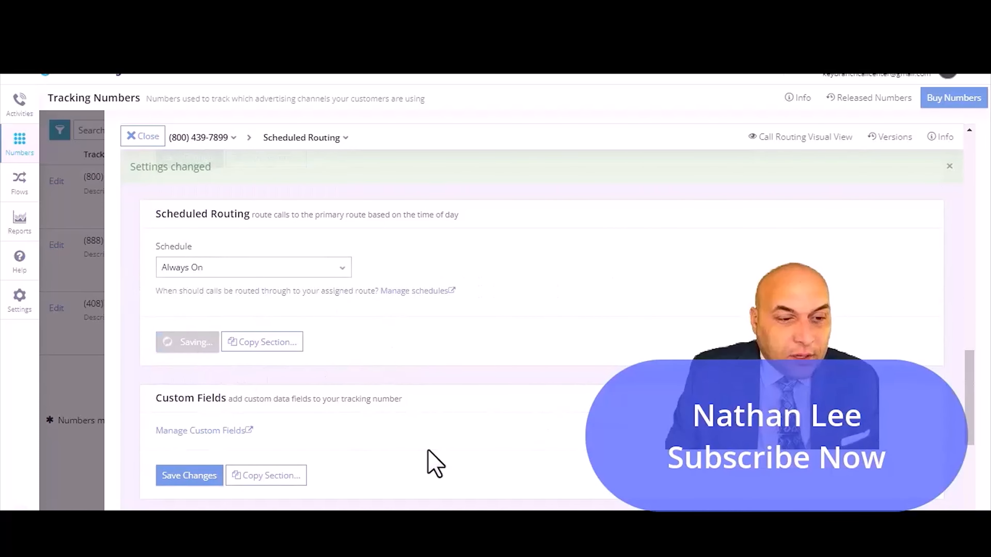
scroll(434, 462, down, 5)
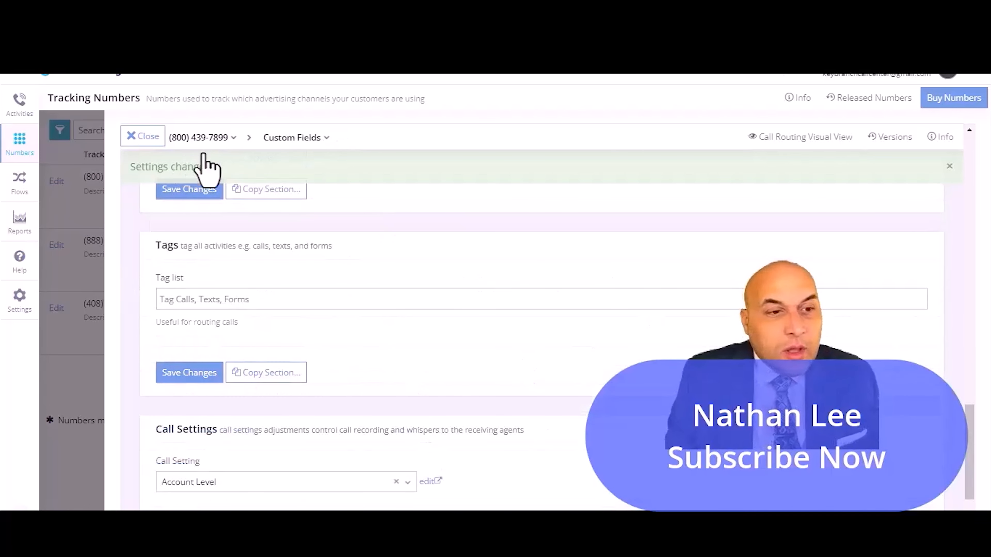
click(144, 136)
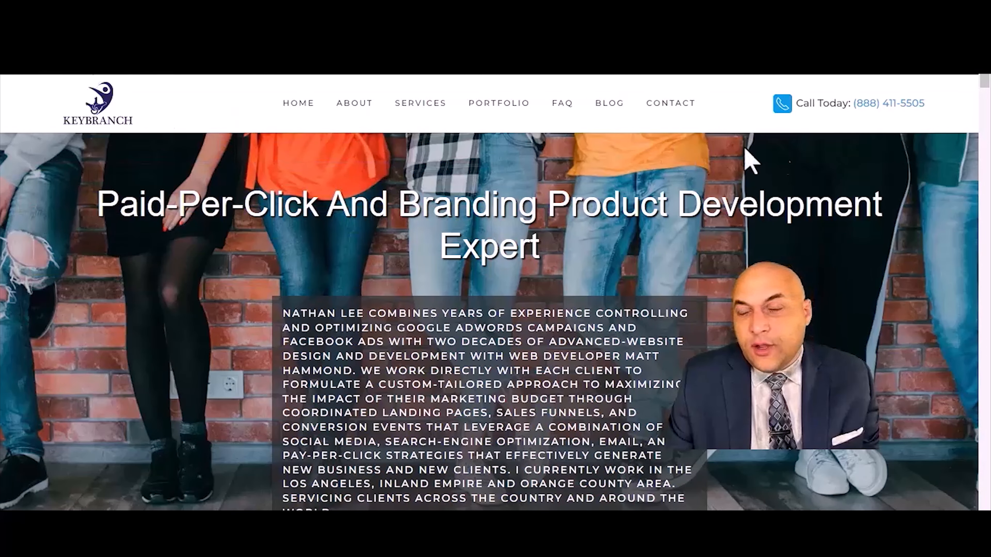
- Reload the KeyBranch website and open it in an InPrivate window to check the header's Call Today number
key(F5)
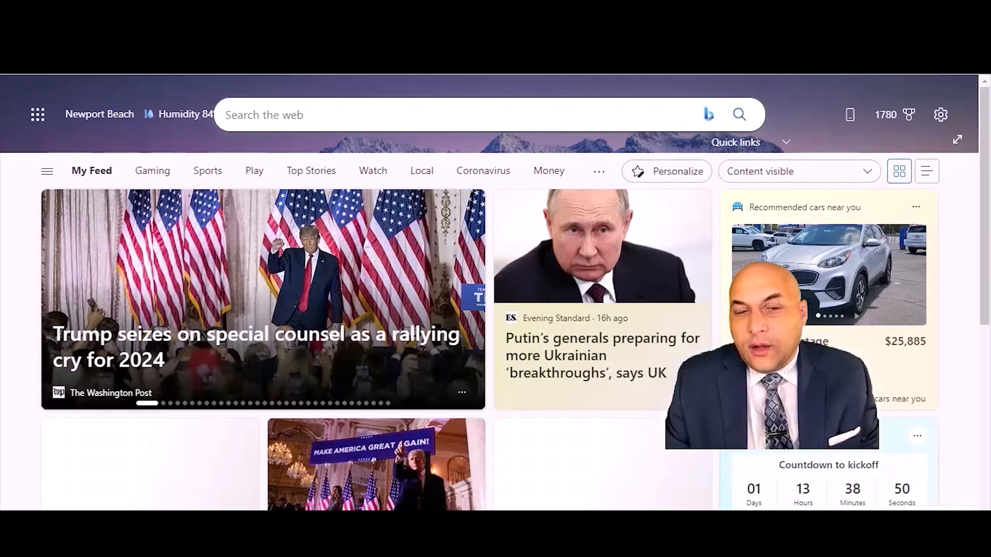
key(alt+f)
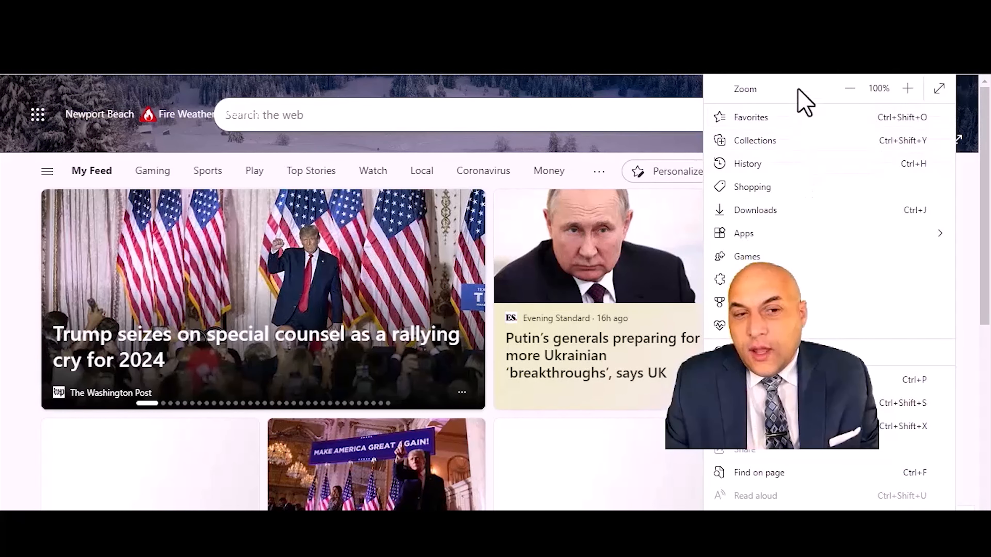
click(800, 75)
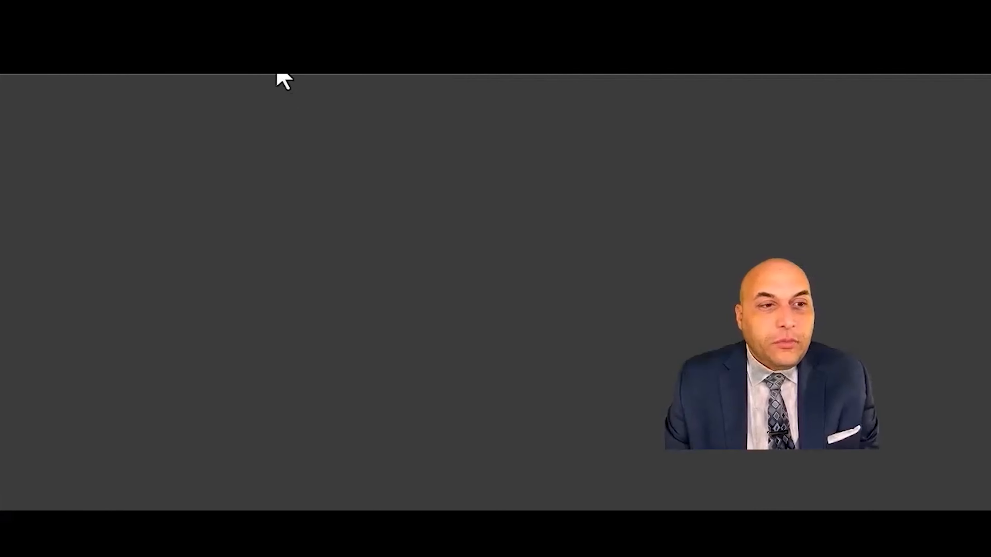
text(keybra)
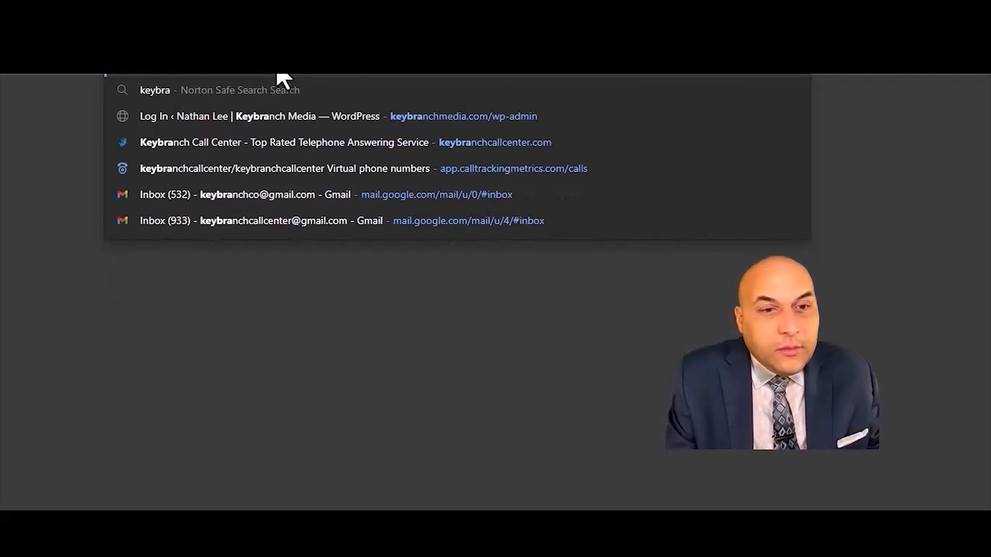
key(Return)
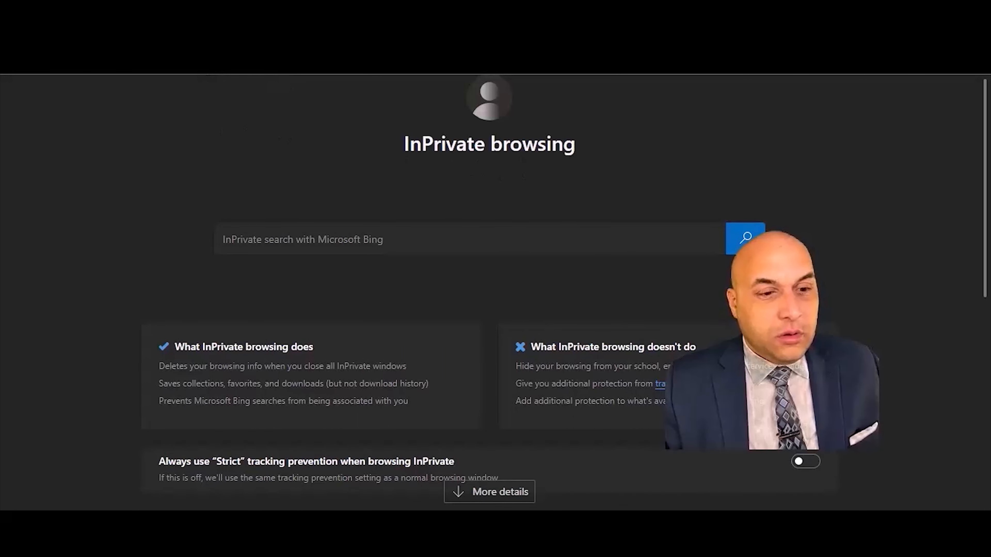
text(k)
key(BackSpace)
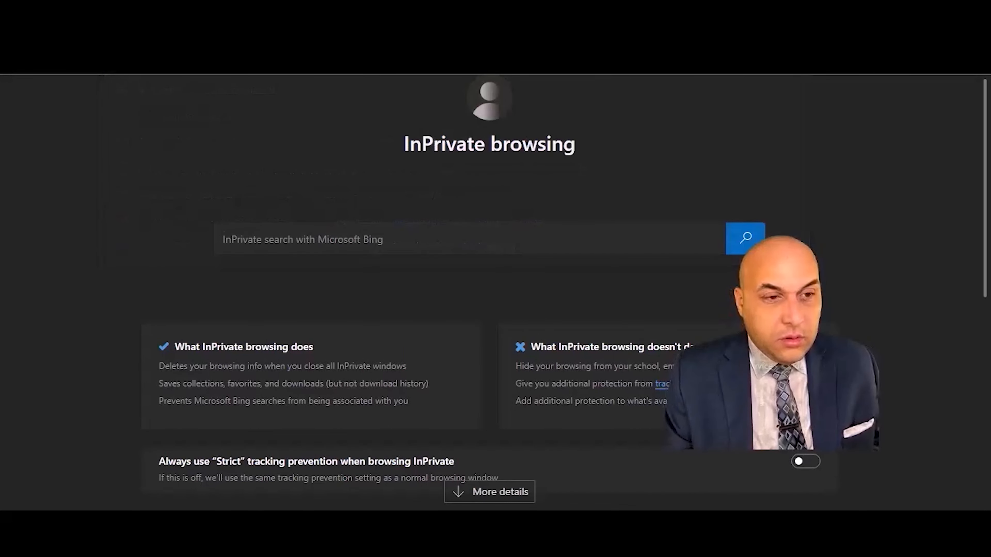
scroll(495, 289, down, 1)
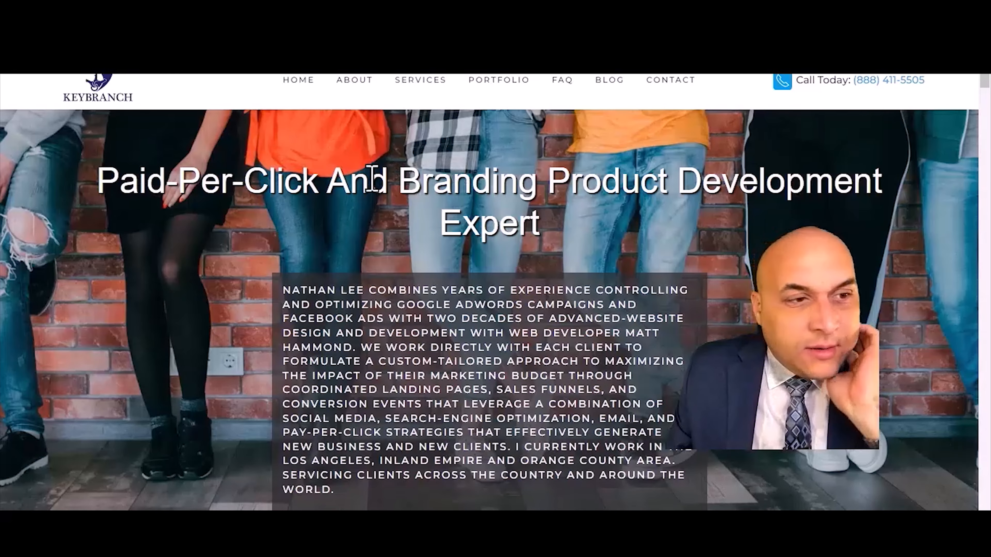
mouse_move(373, 541)
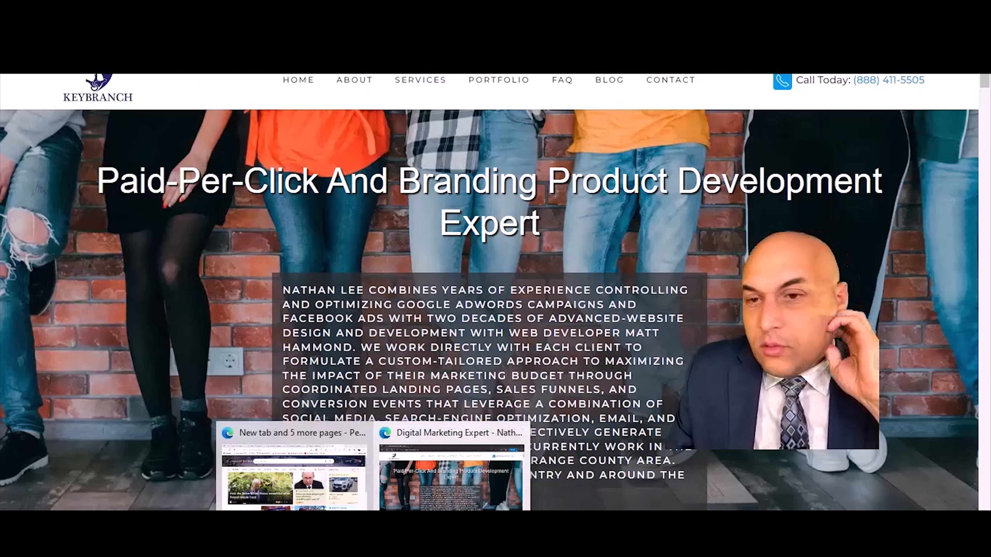
- Switch to the CallTrackingMetrics Tracking Code page and copy the tracking script
click(294, 486)
key(ctrl+Tab)
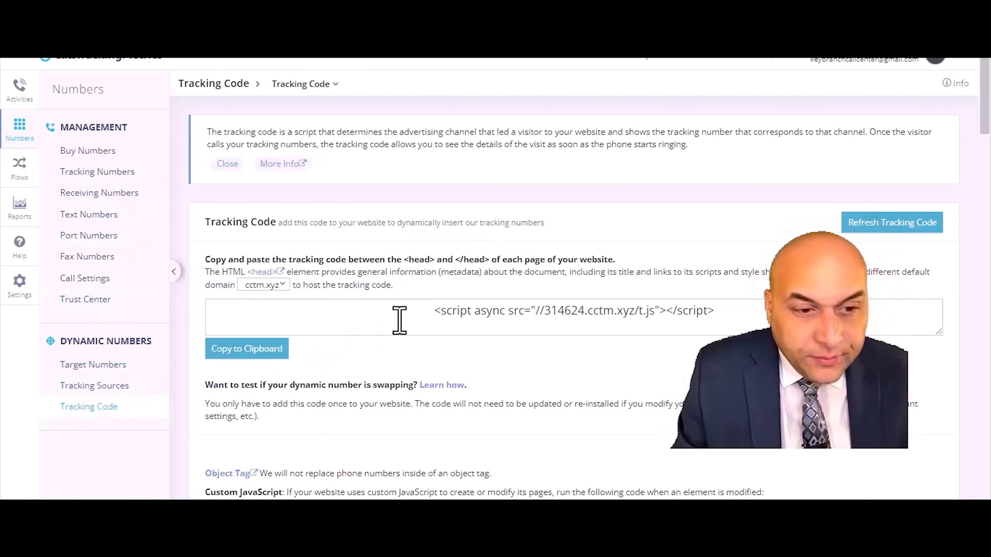
drag(430, 312, 741, 322)
key(ctrl+c)
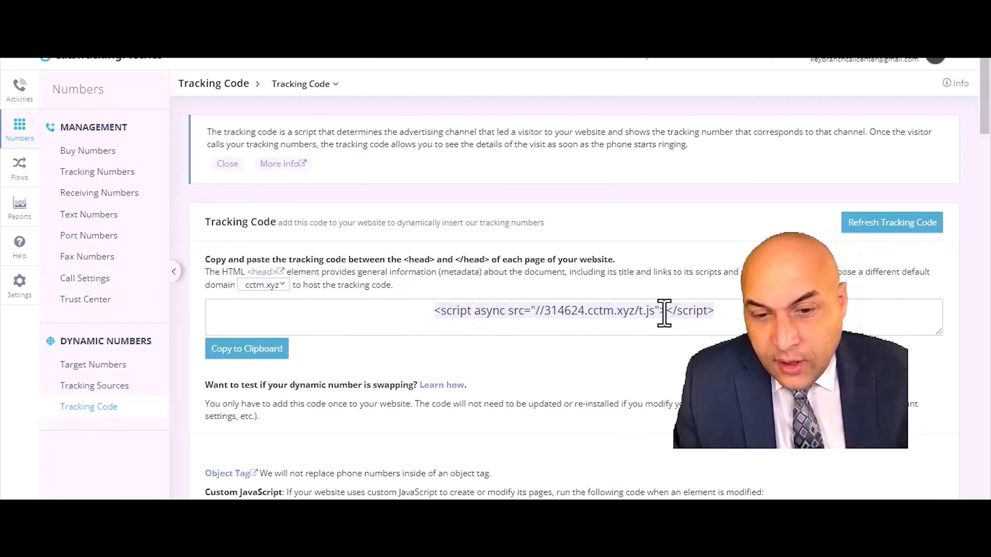
right_click(667, 324)
click(656, 97)
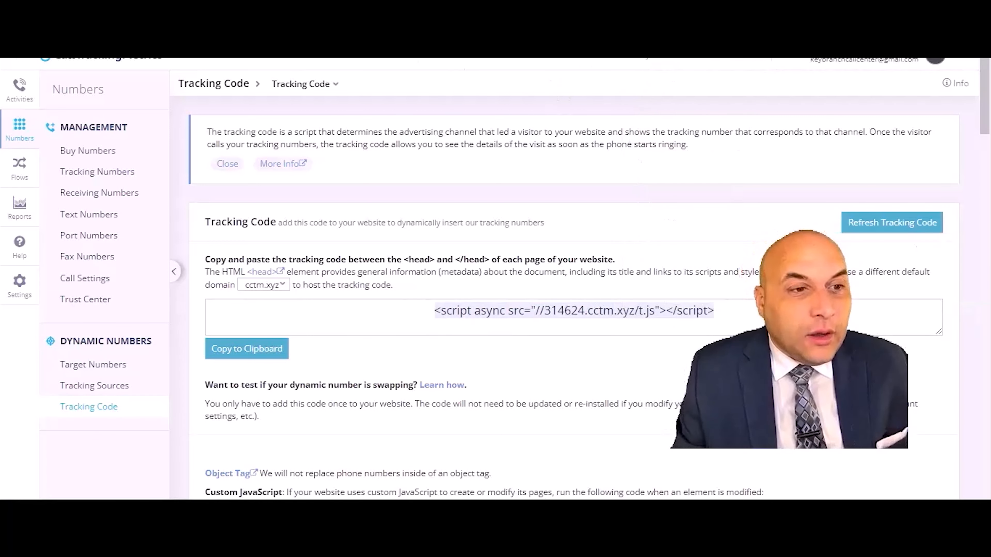
- Search the WordPress plugin directory for header and footer plugins
click(118, 54)
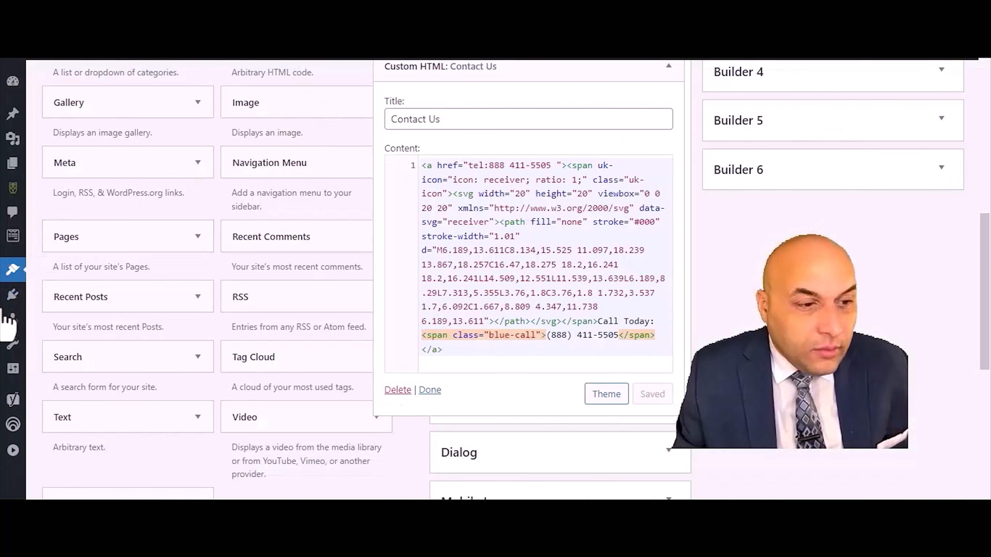
mouse_move(12, 369)
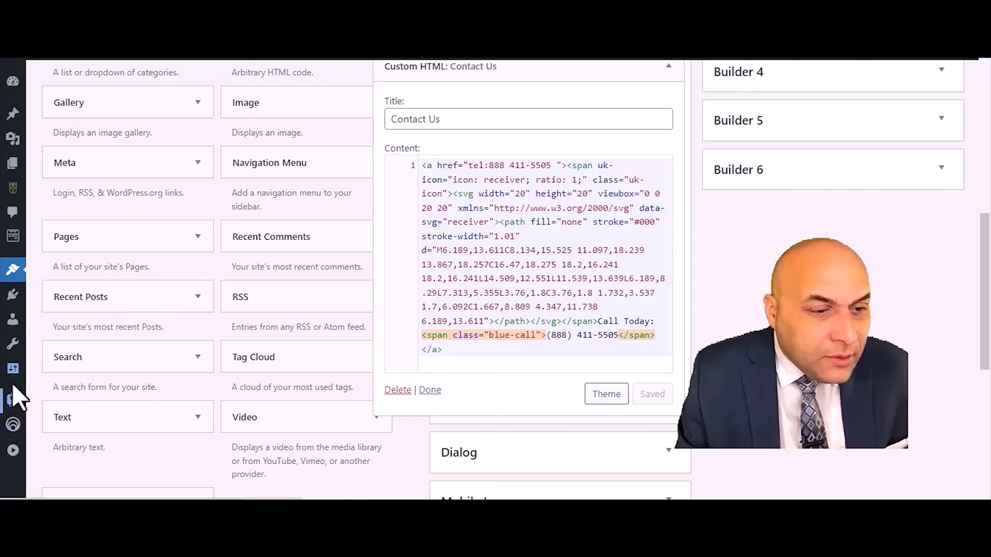
mouse_move(13, 347)
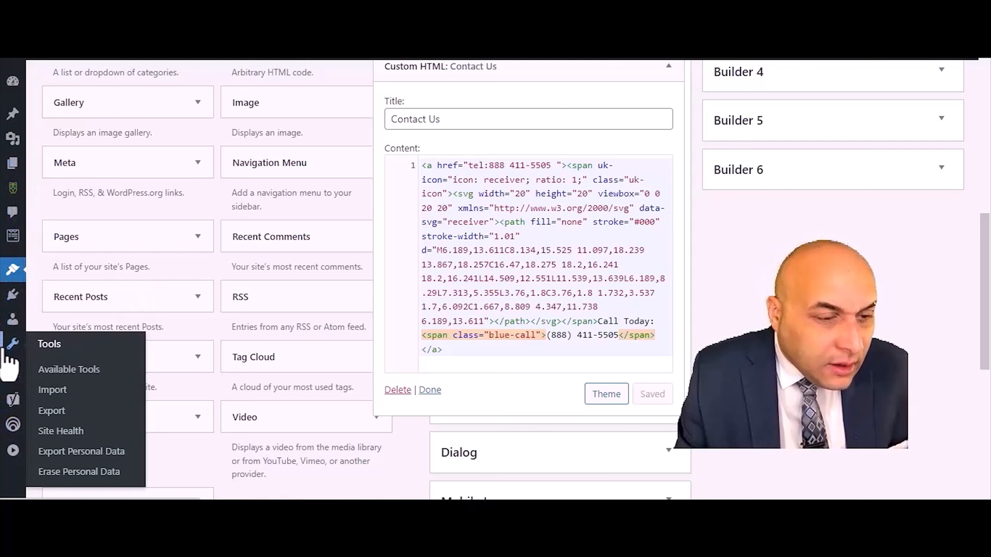
mouse_move(12, 299)
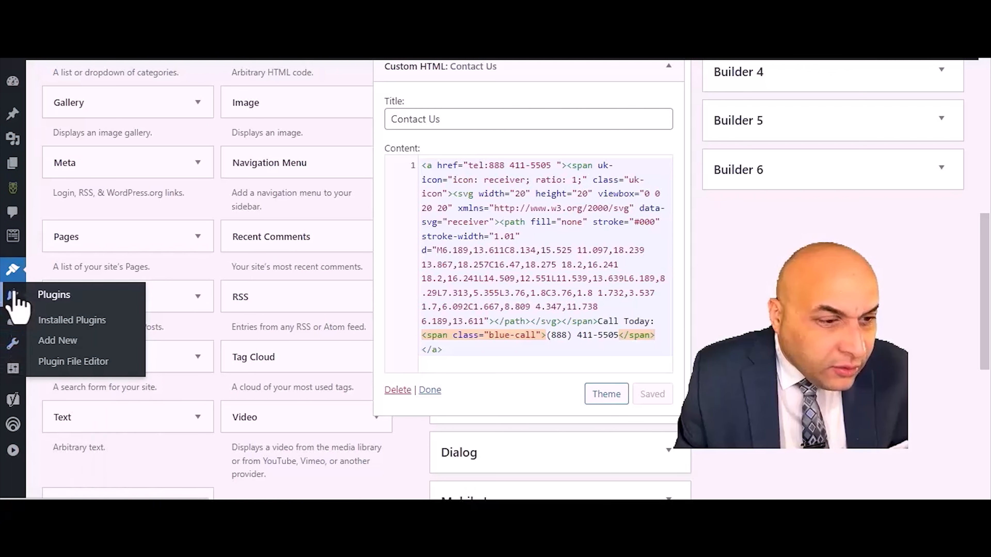
click(56, 341)
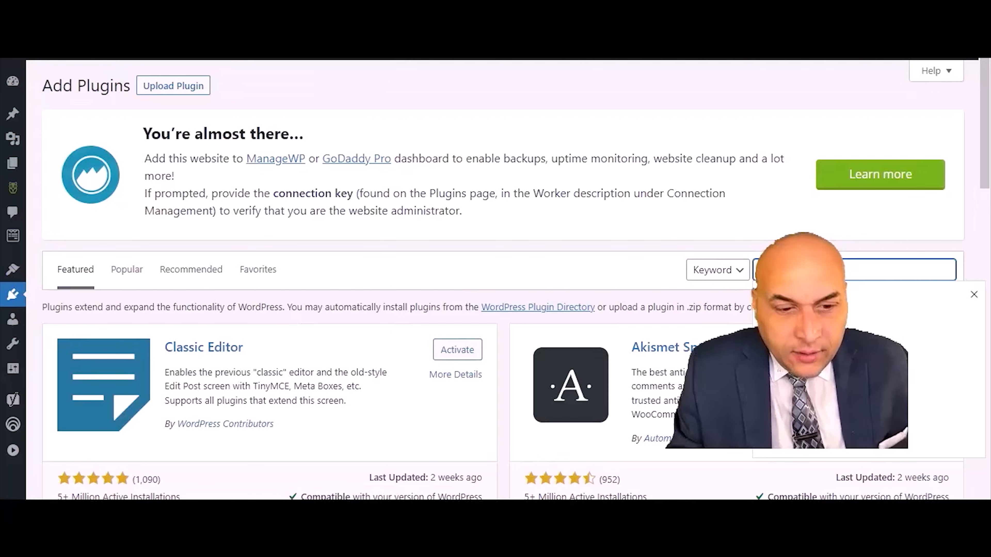
text(w)
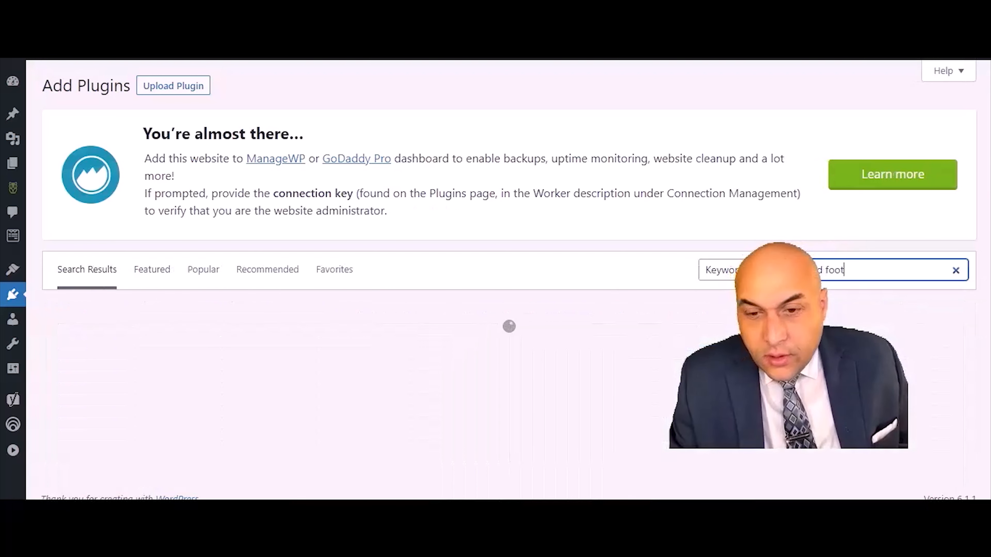
text(er)
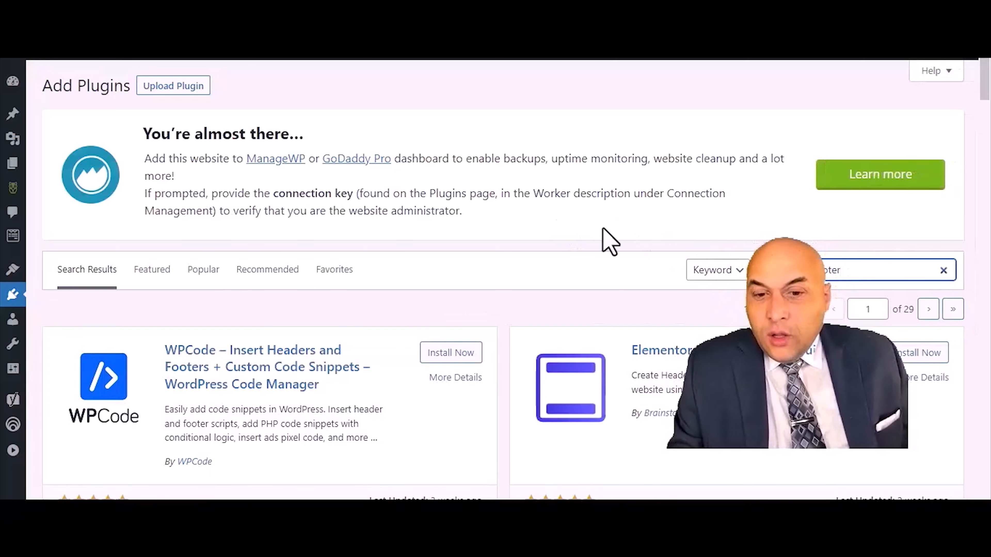
- Install and activate the Head, Footer and Post Injections plugin
scroll(605, 235, down, 3)
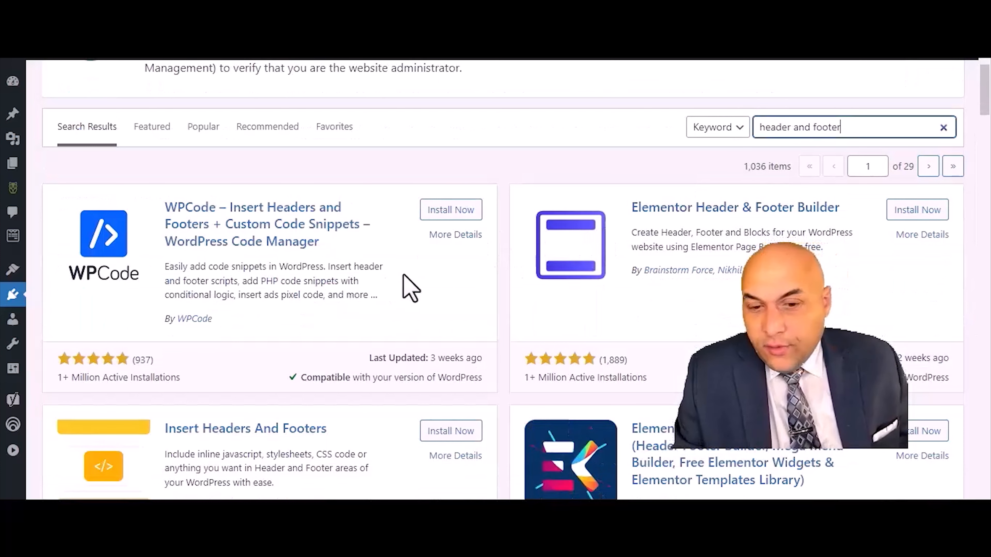
scroll(405, 281, down, 6)
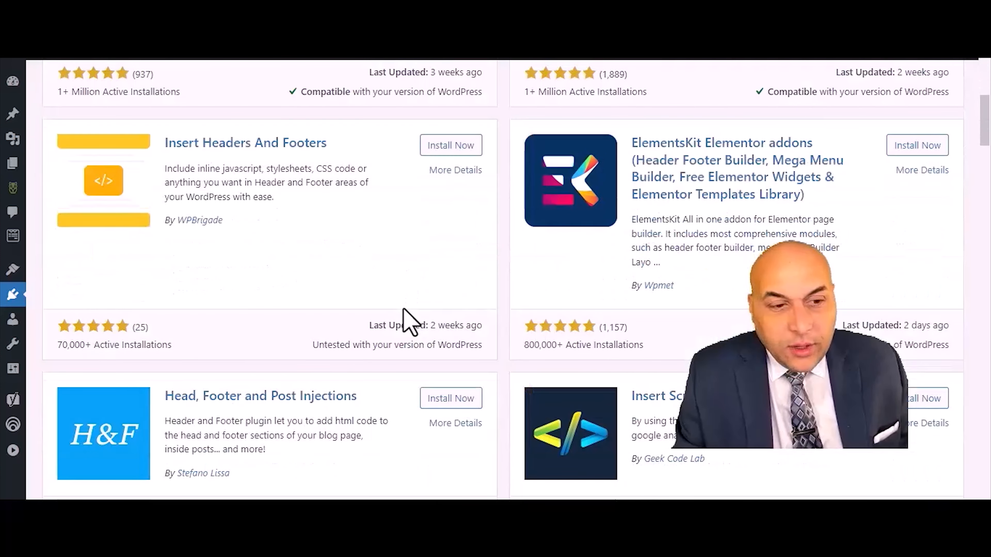
scroll(398, 330, down, 2)
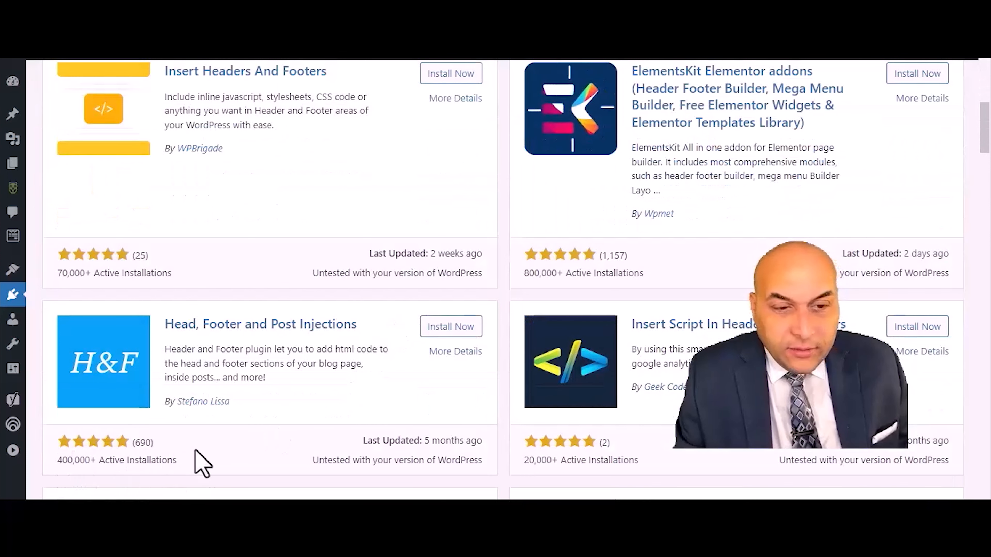
click(464, 328)
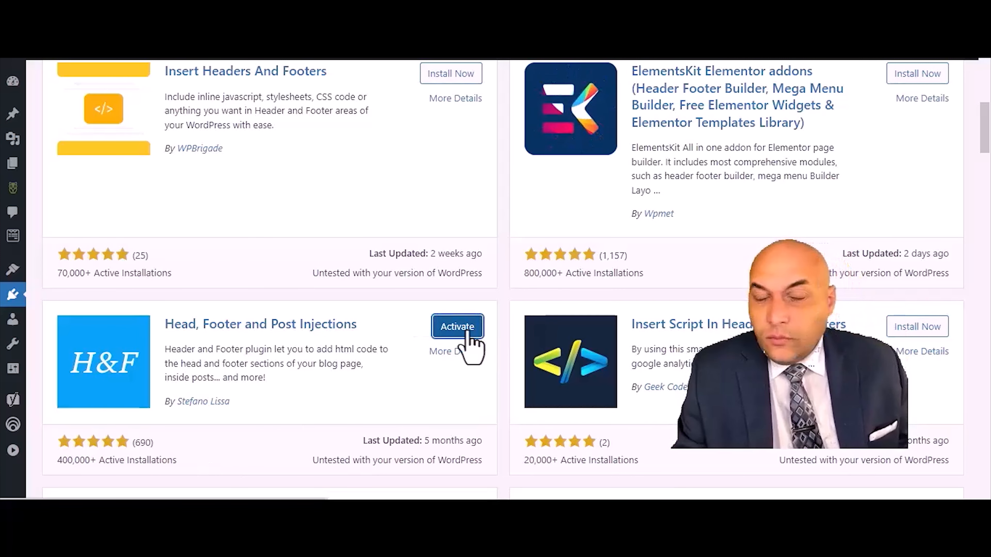
click(464, 328)
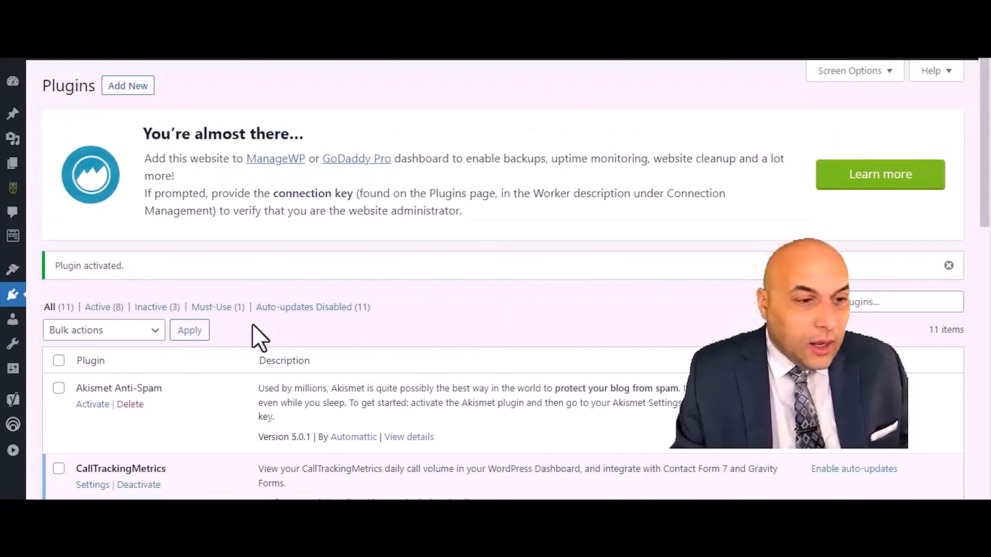
- Open the Header and Footer settings and paste the tracking script into the head section's On Every Page field
mouse_move(15, 371)
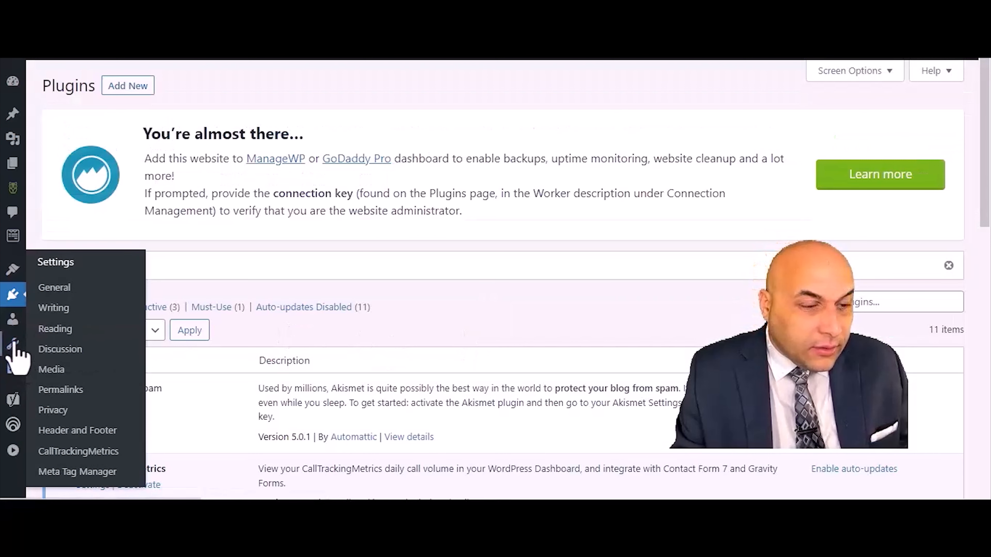
mouse_move(12, 267)
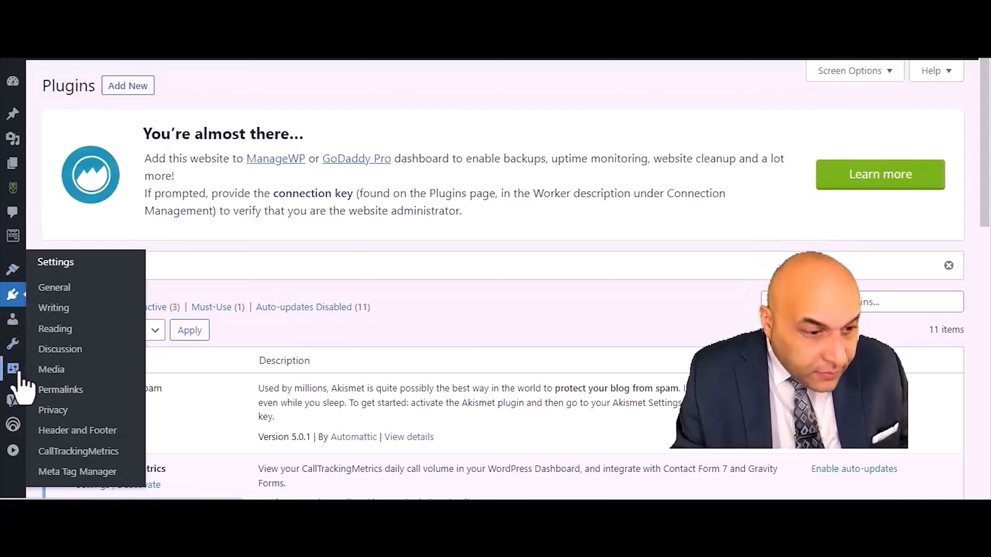
click(70, 433)
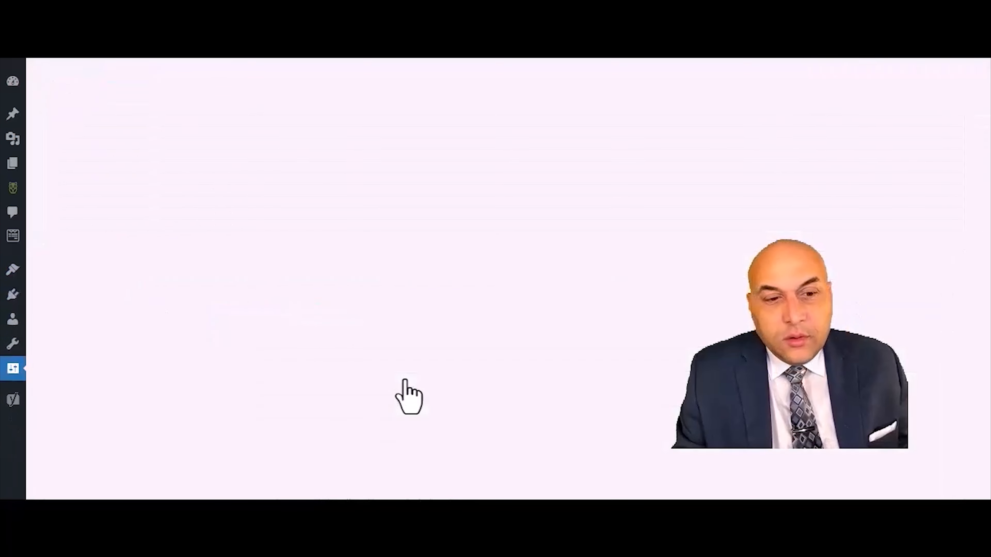
scroll(380, 371, down, 5)
scroll(371, 312, down, 5)
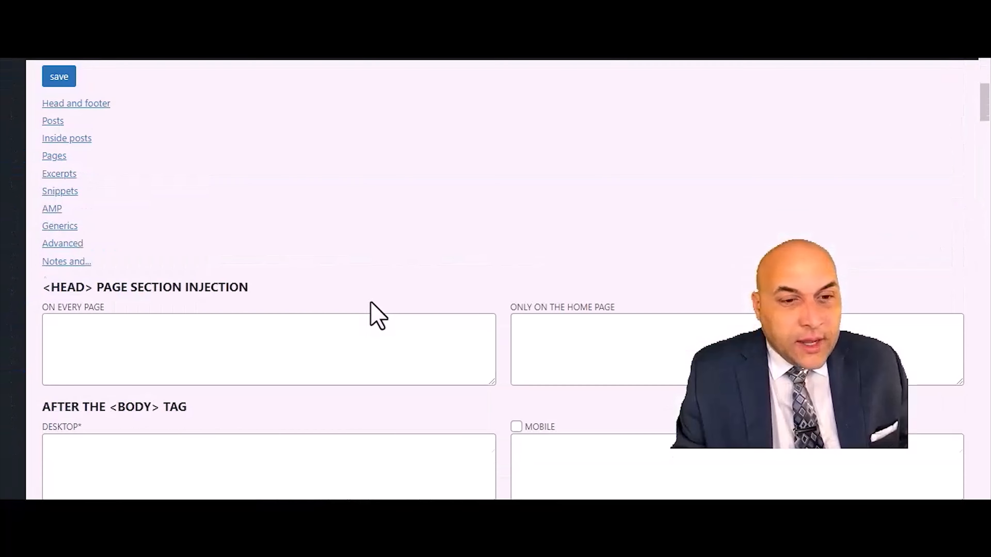
scroll(389, 270, down, 5)
scroll(386, 271, up, 2)
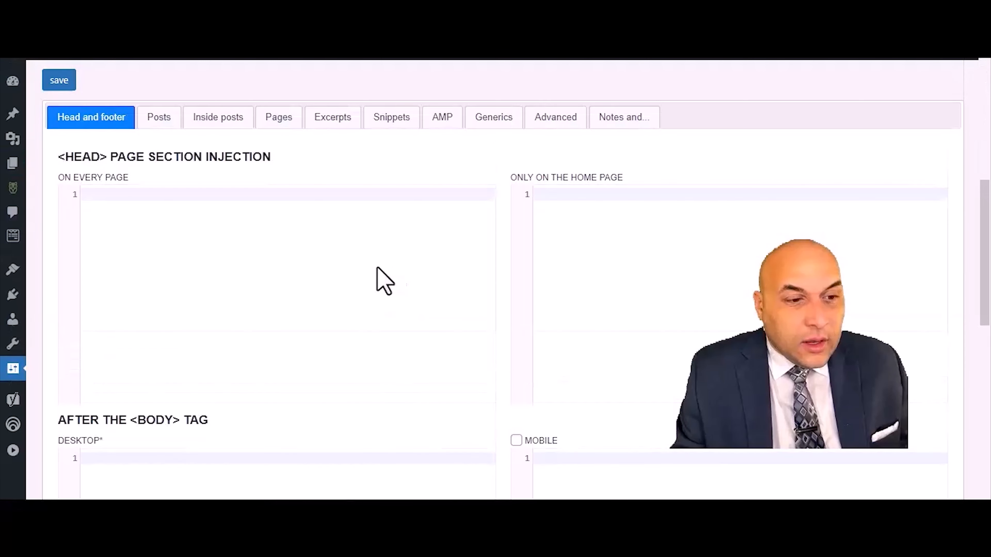
right_click(126, 200)
click(174, 300)
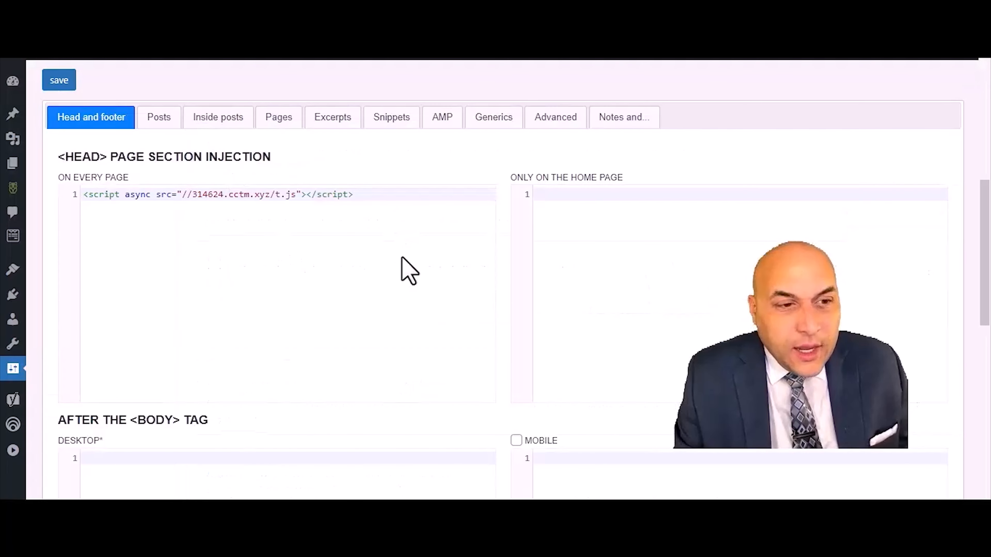
- Save the Header and Footer settings
scroll(399, 271, down, 10)
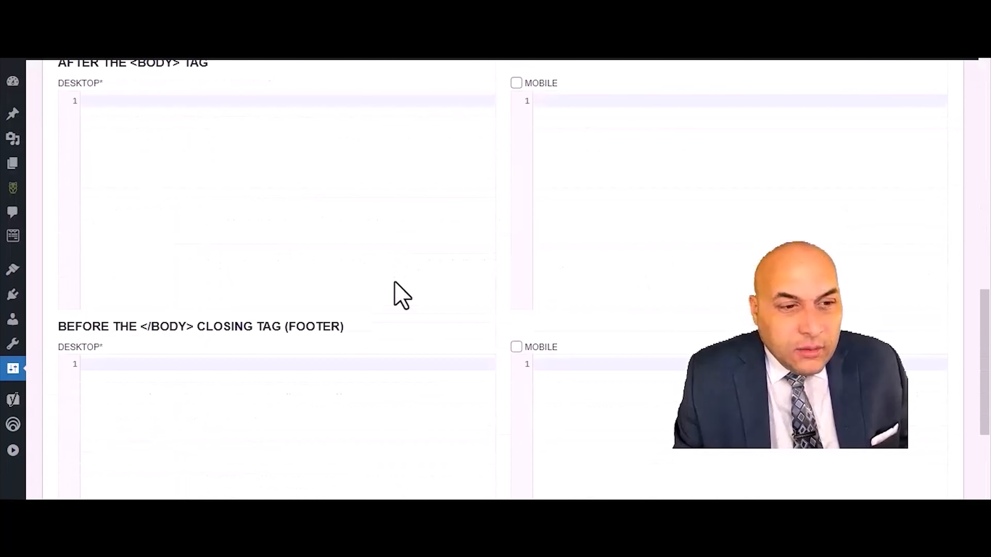
scroll(387, 304, down, 5)
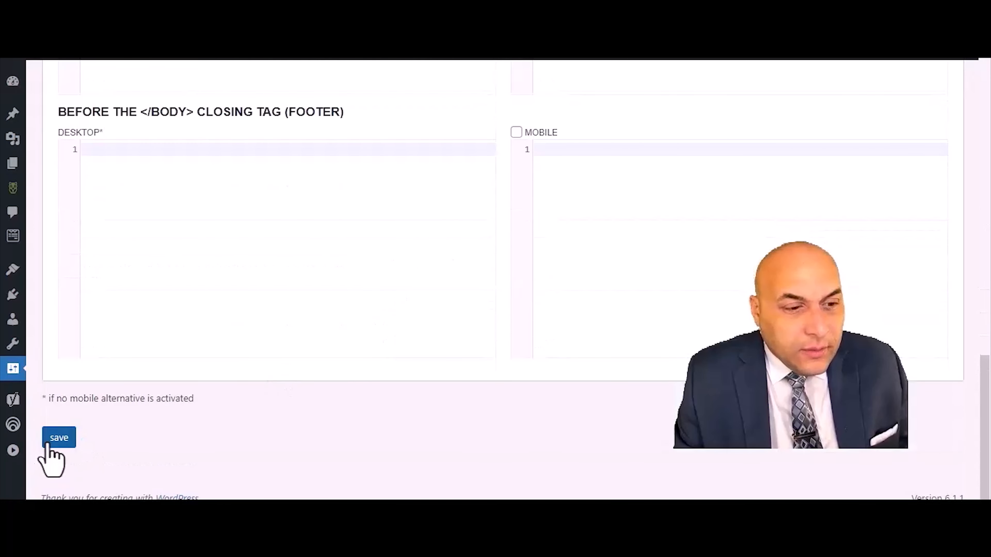
click(47, 443)
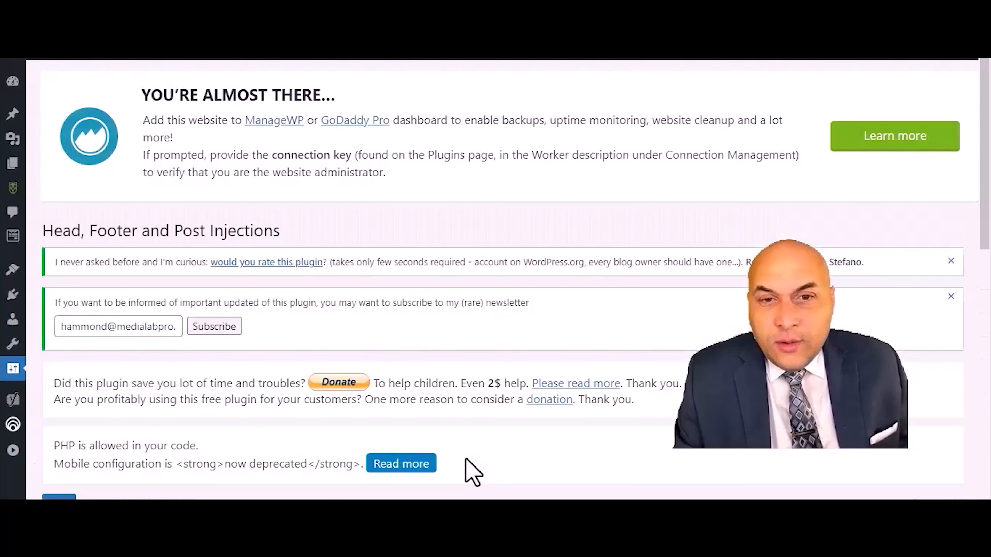
scroll(484, 380, down, 10)
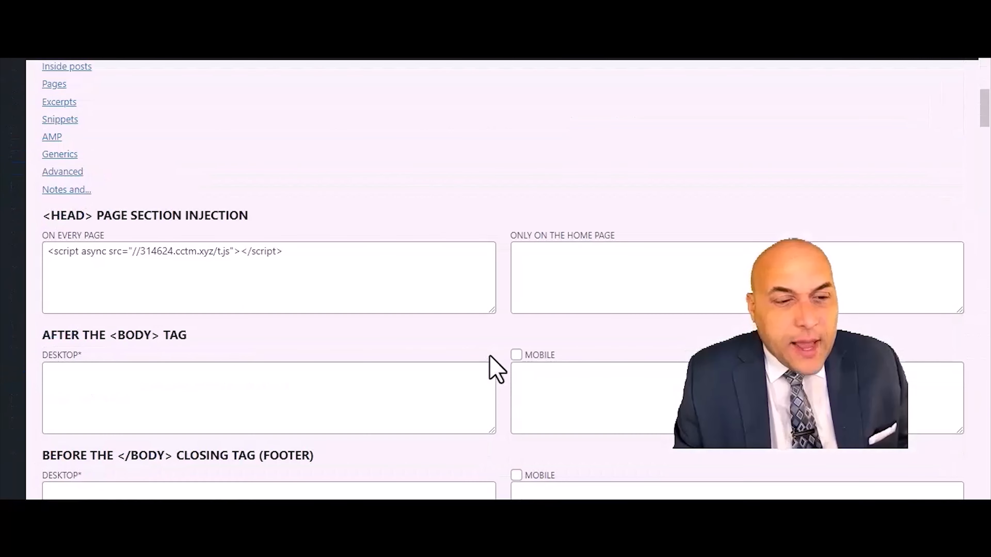
scroll(487, 336, up, 3)
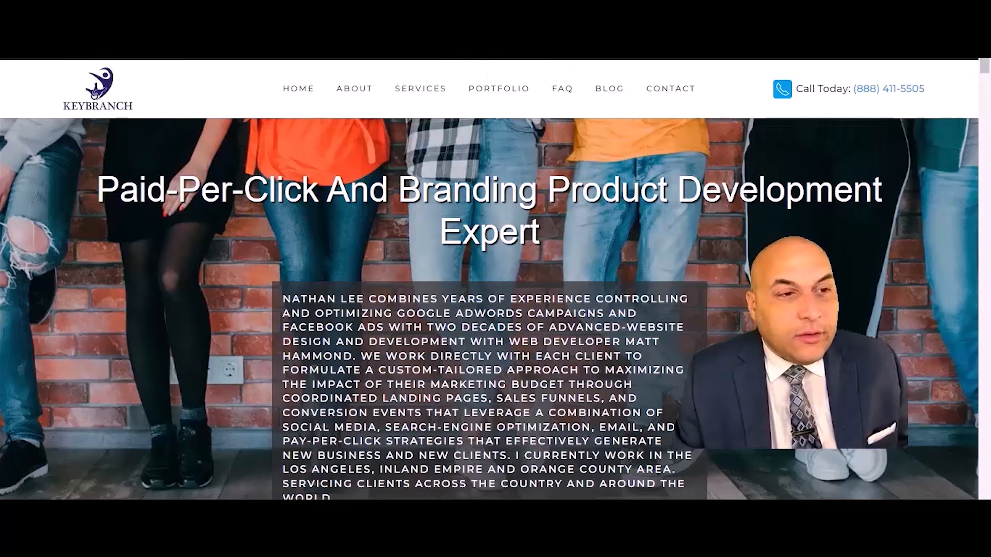
- Reload the KeyBranch website and examine the header's Call Today number
click(118, 84)
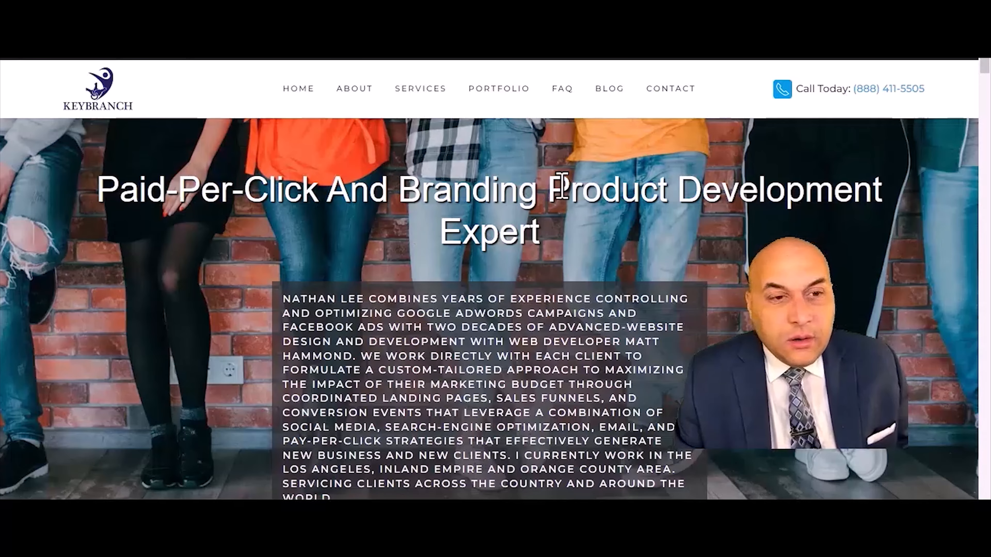
scroll(562, 186, down, 3)
scroll(562, 186, up, 3)
scroll(562, 187, down, 10)
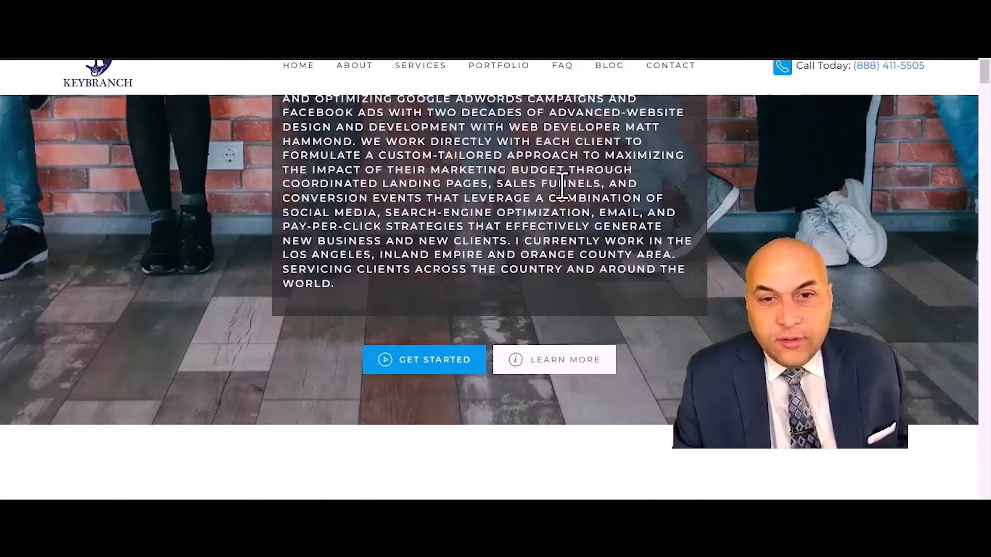
scroll(560, 187, up, 15)
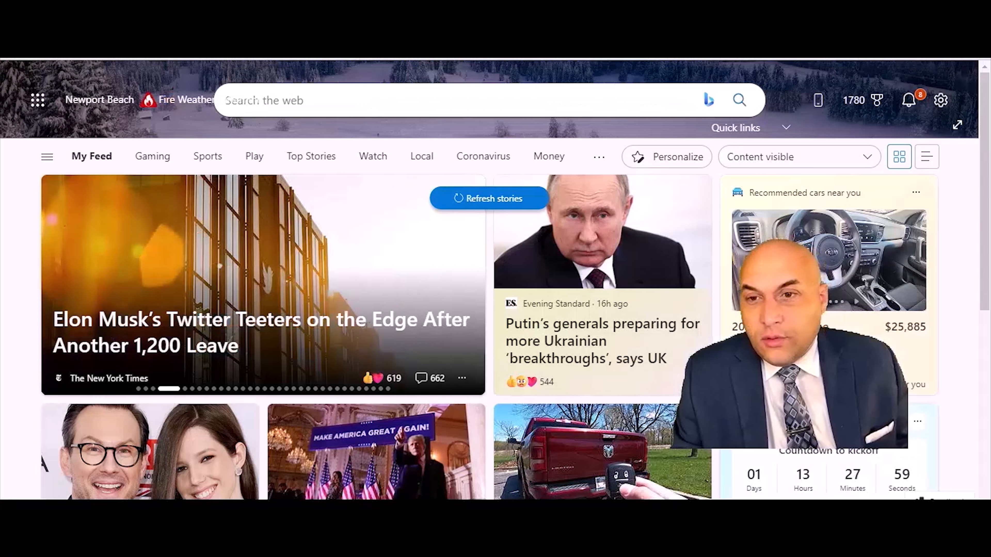
key(alt+f)
key(Escape)
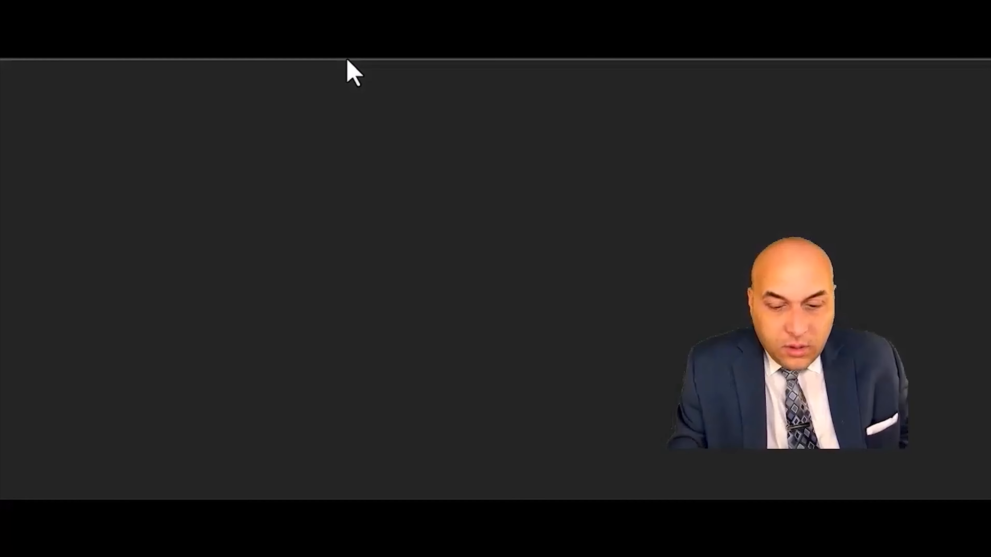
text(key)
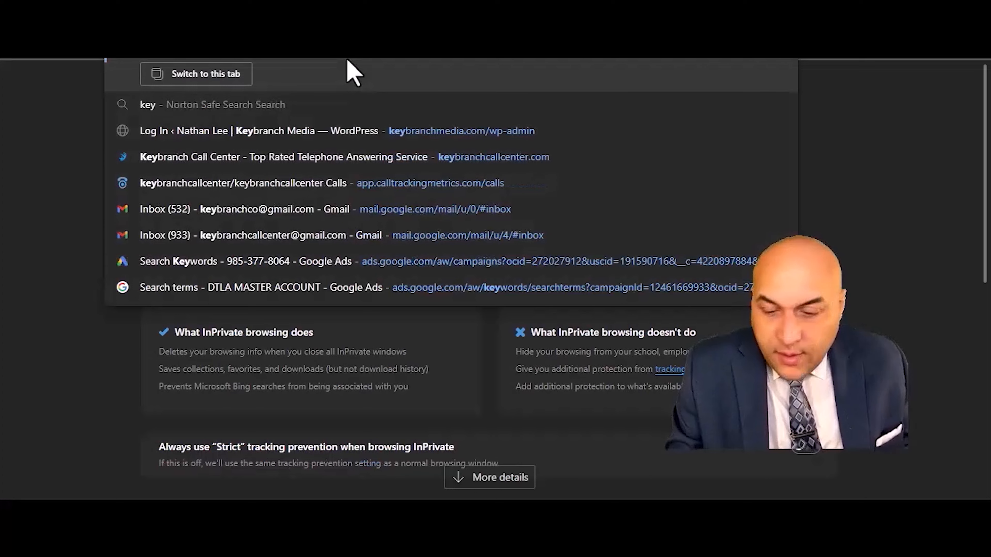
key(Return)
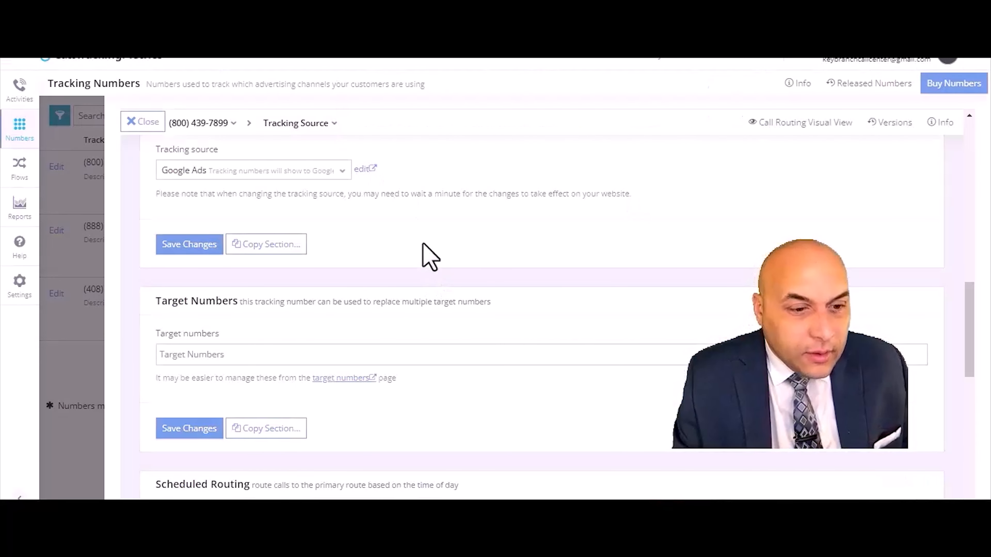
scroll(428, 254, up, 15)
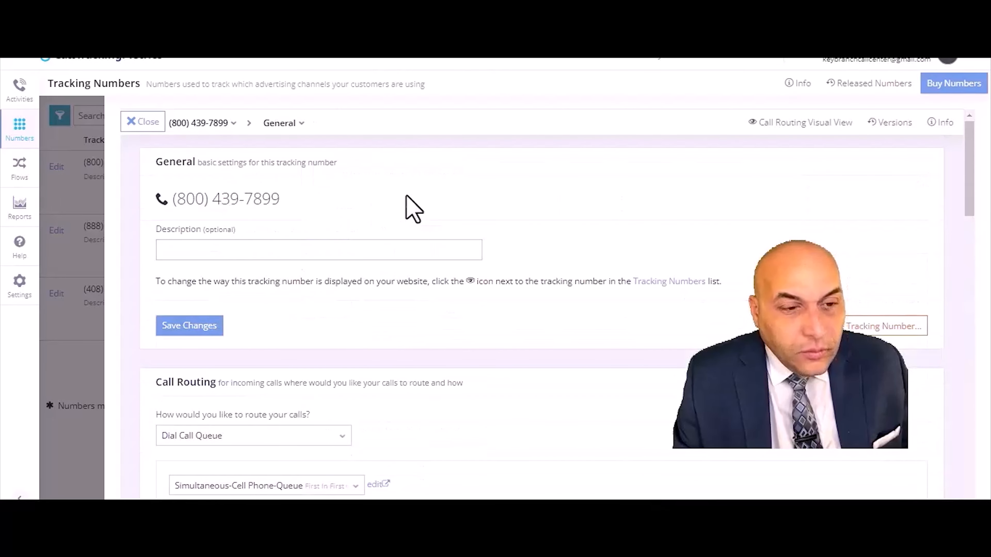
scroll(354, 347, down, 10)
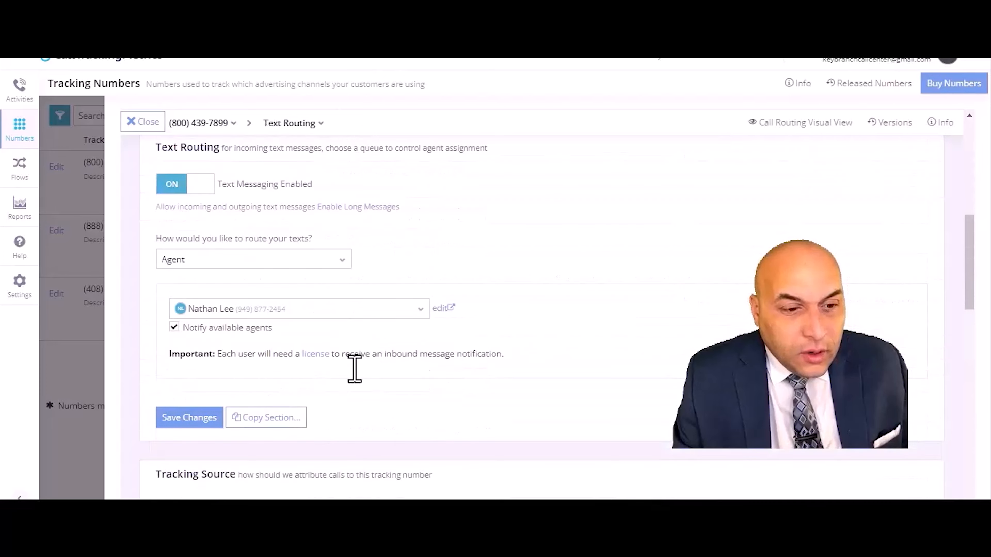
scroll(312, 356, down, 8)
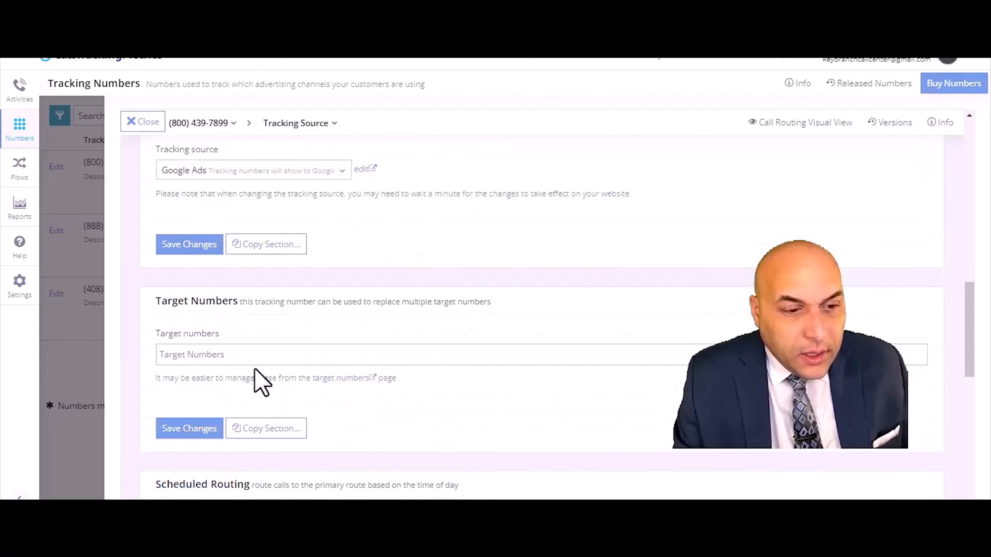
click(232, 357)
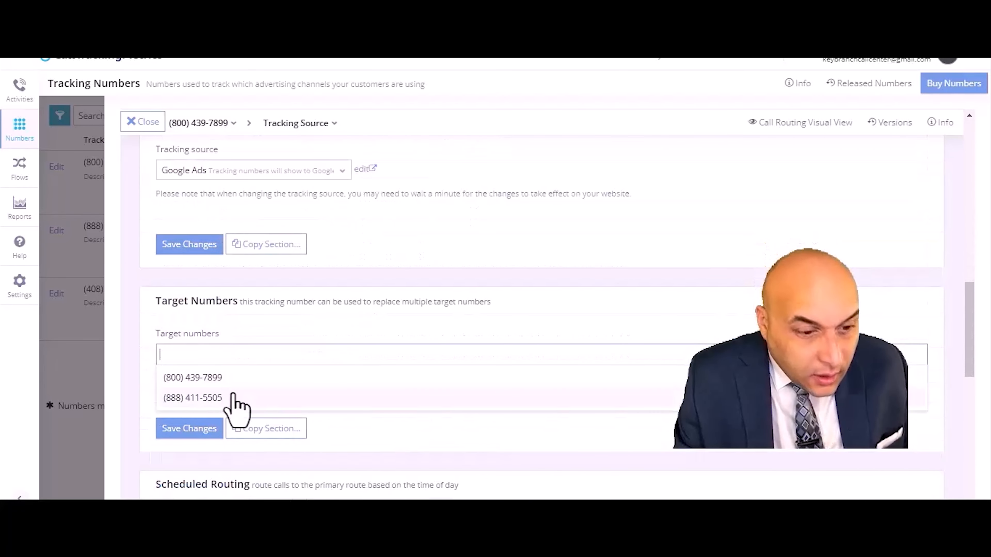
click(203, 398)
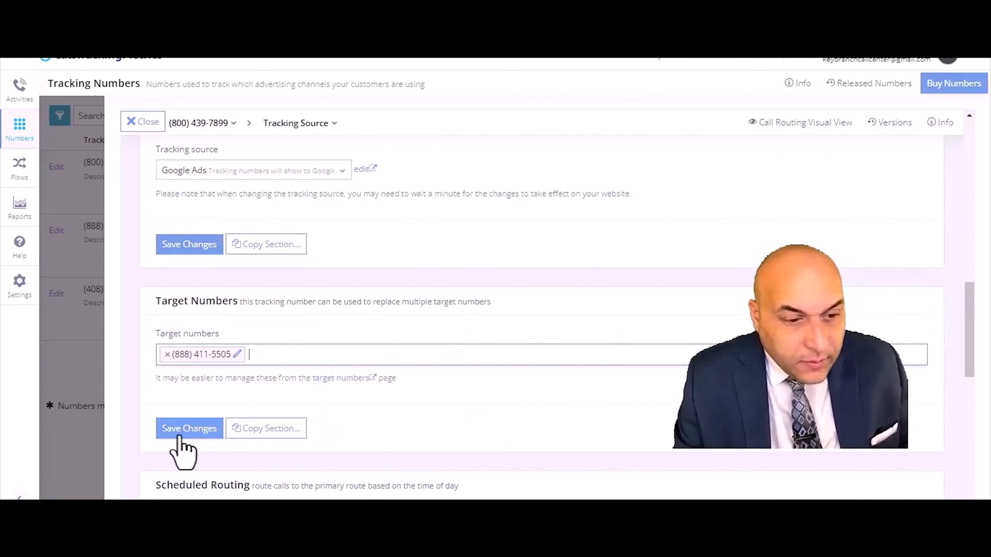
click(195, 429)
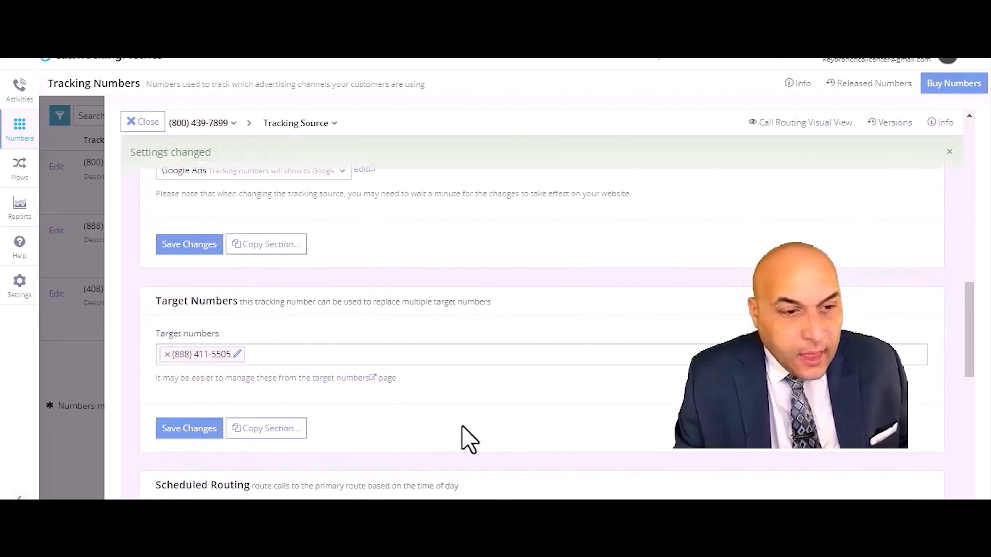
- Save the tracking number's Scheduled Routing and Text Routing sections
scroll(469, 439, down, 3)
click(170, 473)
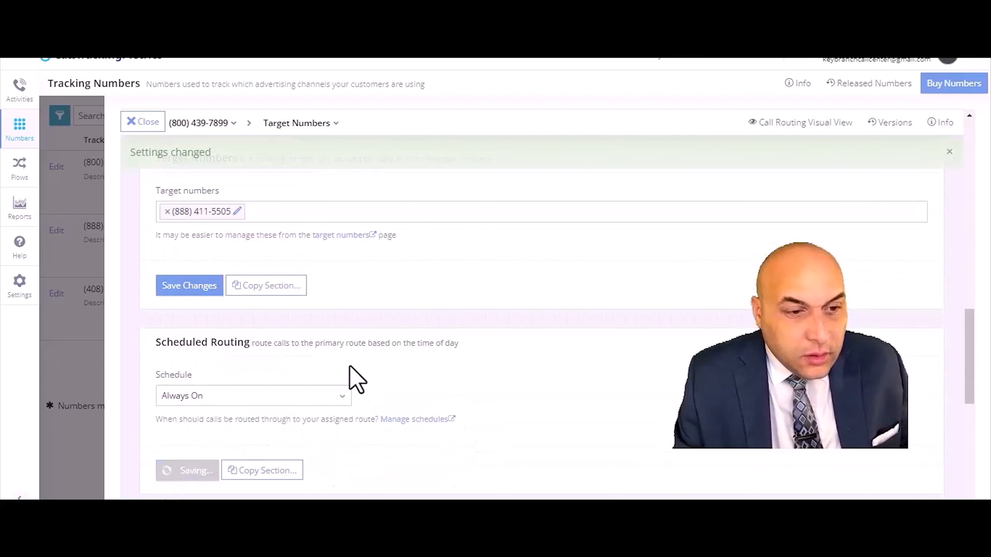
scroll(351, 379, up, 7)
click(192, 283)
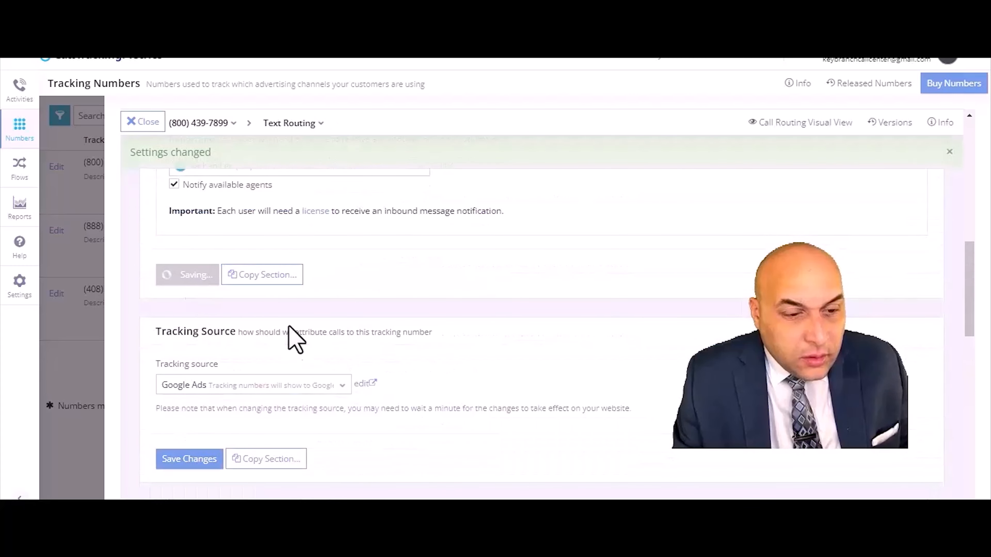
scroll(287, 336, up, 10)
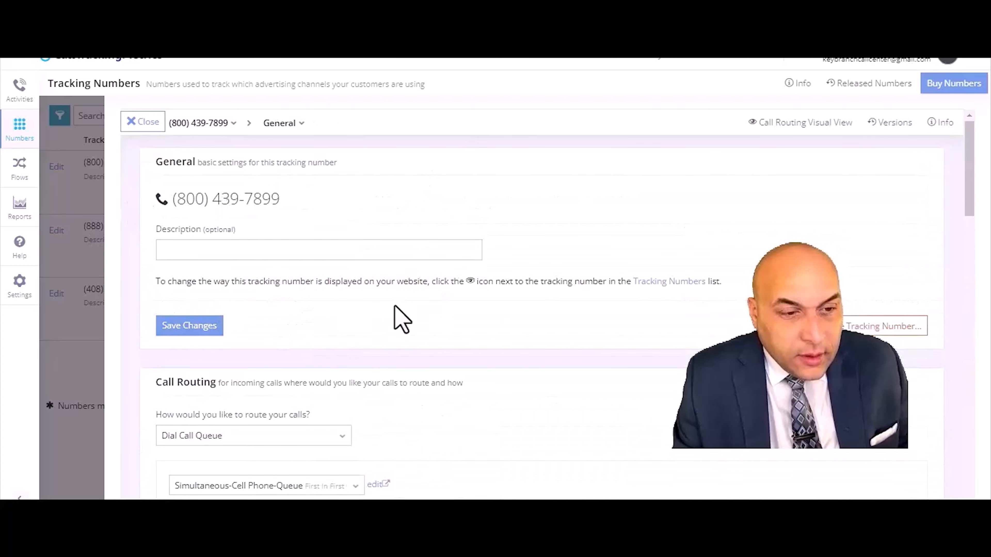
scroll(523, 343, down, 9)
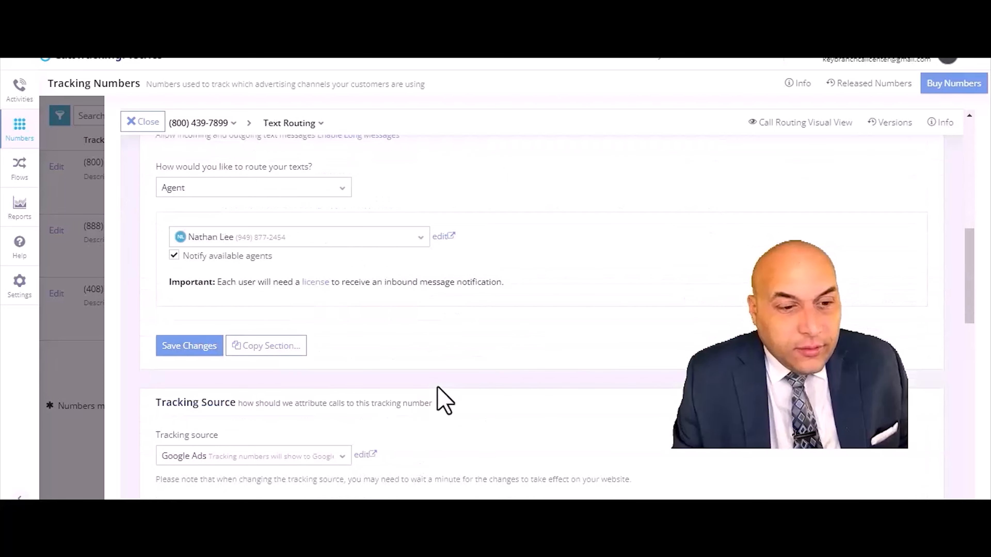
scroll(385, 434, down, 3)
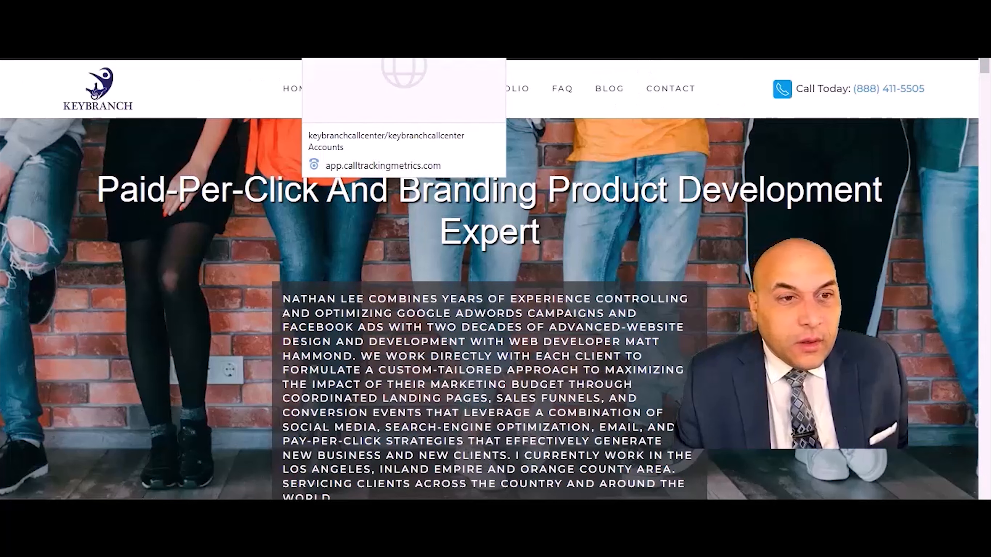
- Save the remaining settings sections, including Scheduled Routing, Custom Fields, Call Settings and Fail-safe Number
click(363, 23)
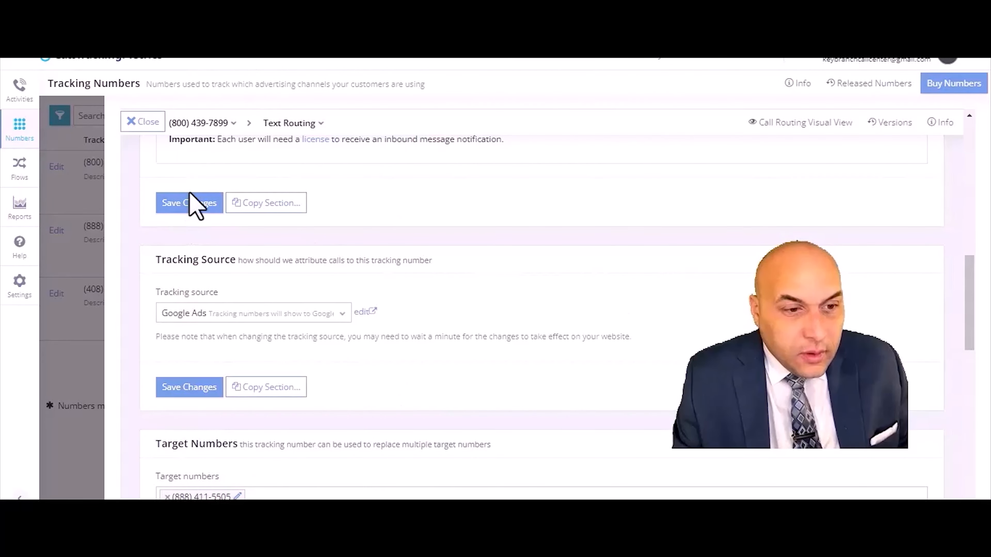
click(195, 204)
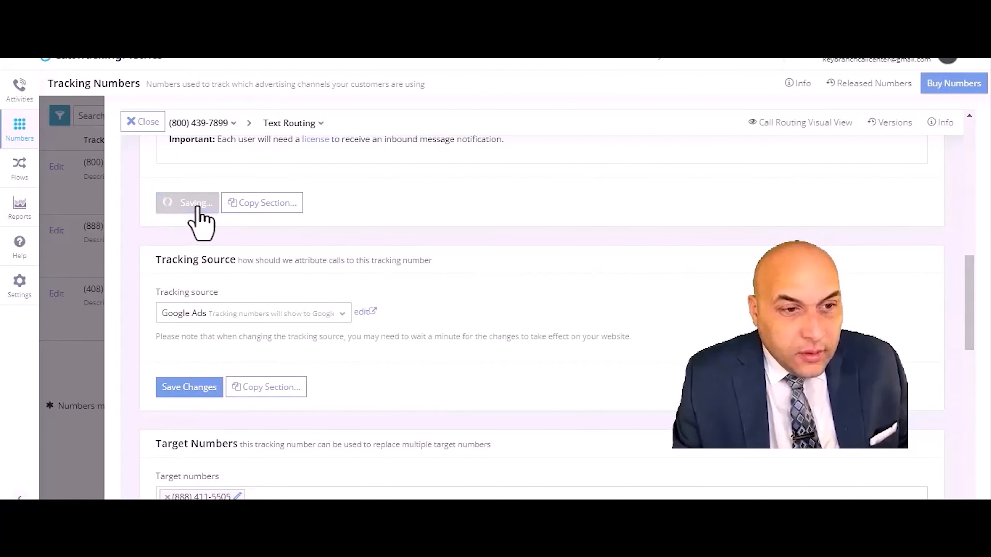
scroll(253, 416, down, 8)
click(174, 405)
scroll(398, 416, down, 8)
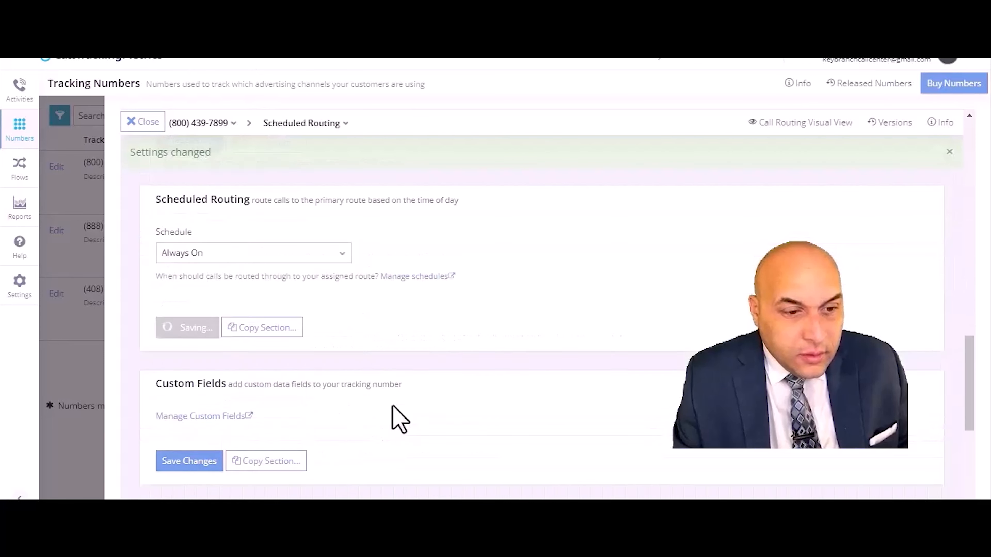
click(172, 357)
scroll(433, 391, down, 5)
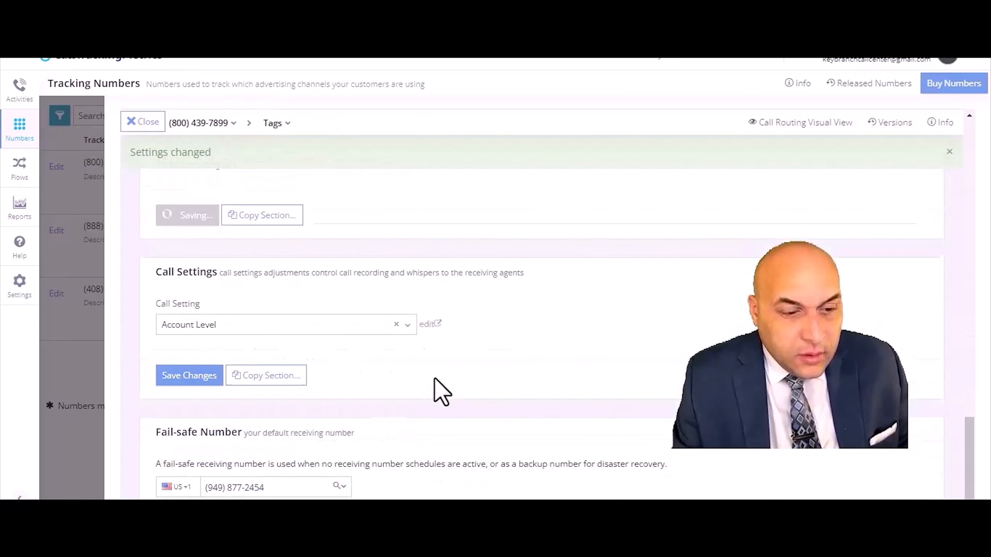
click(191, 304)
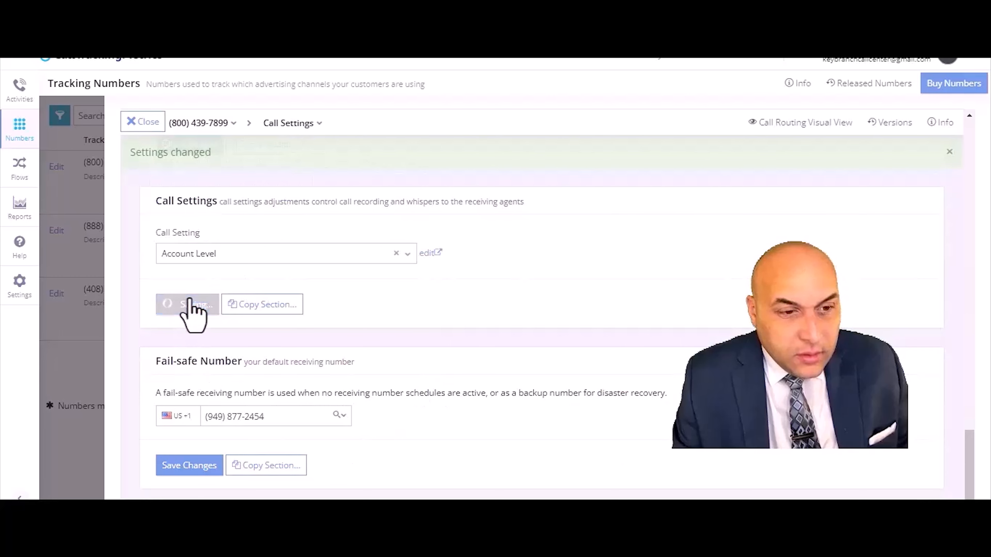
click(169, 468)
scroll(596, 392, up, 5)
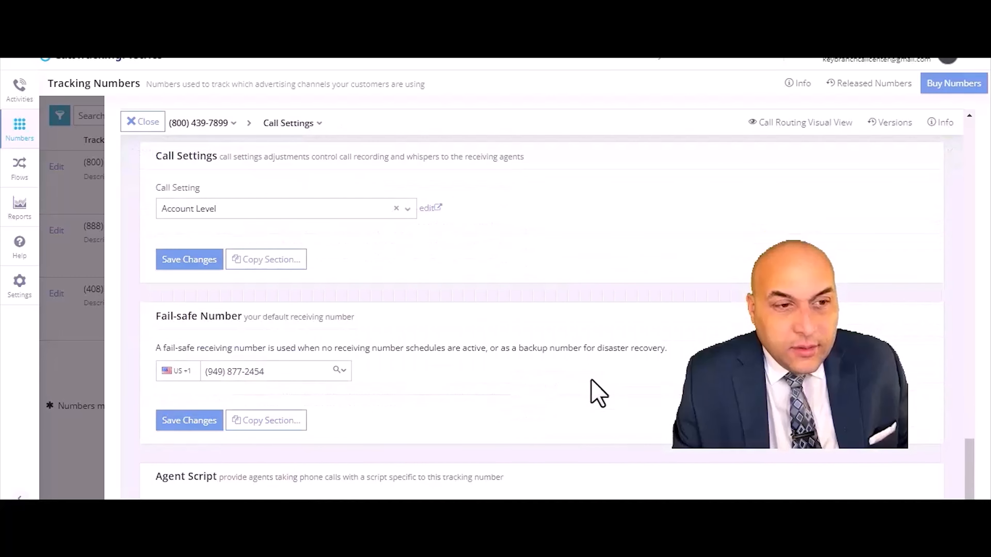
scroll(596, 393, down, 2)
- Close the tracking number settings and reload the KeyBranch website to check the header's Call Today number
click(140, 123)
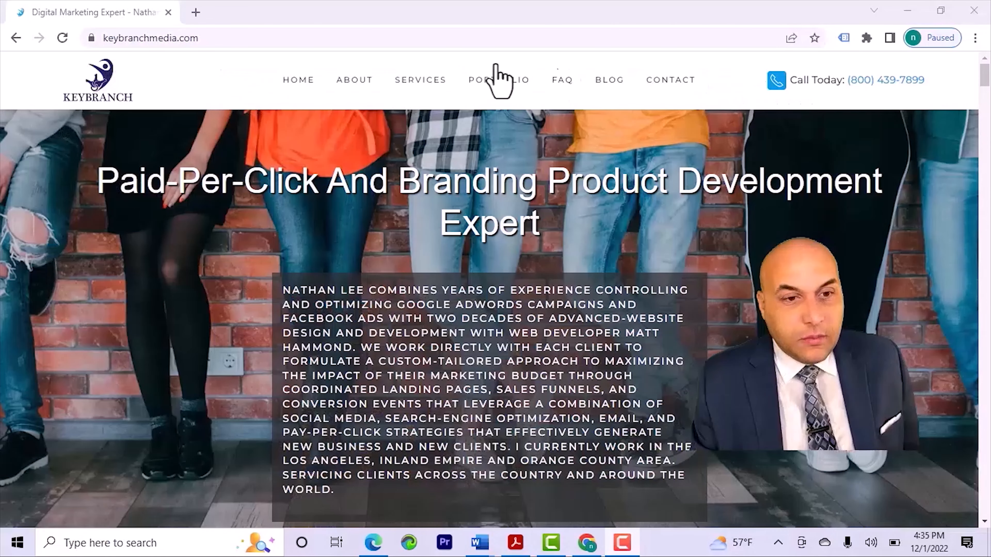
click(244, 102)
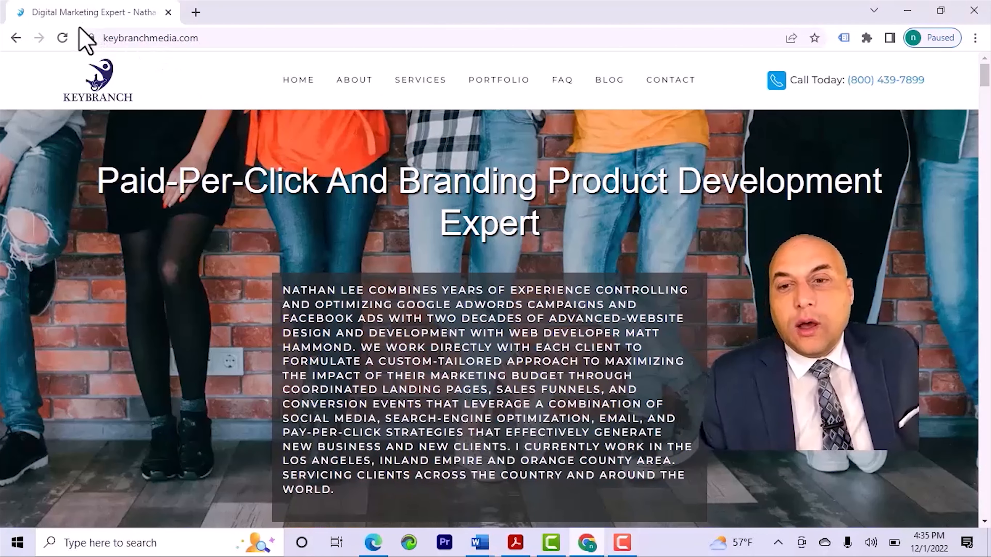
click(63, 38)
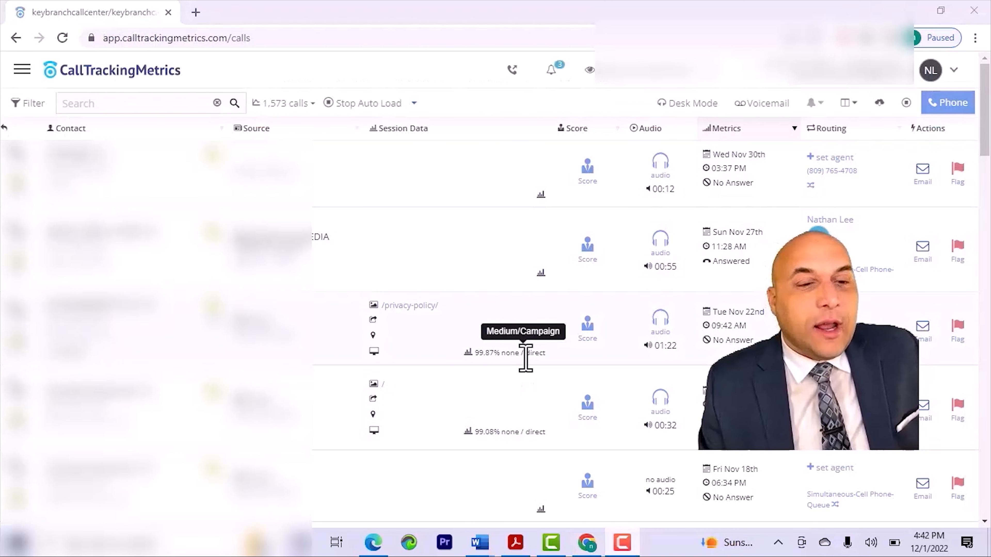
- Open a recent call's session data and examine its visitor detail, landing URL, advertising data and tracking source
click(525, 357)
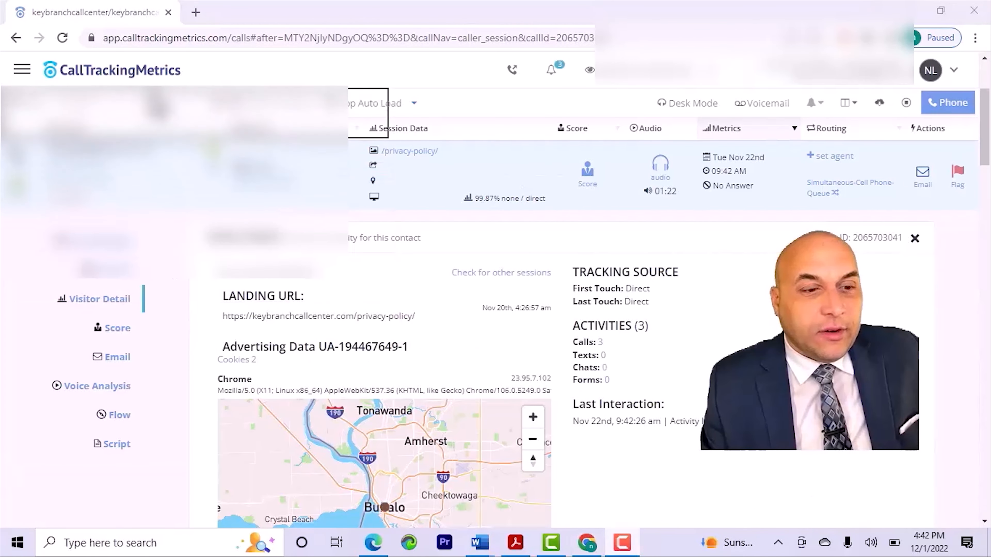
scroll(417, 361, down, 2)
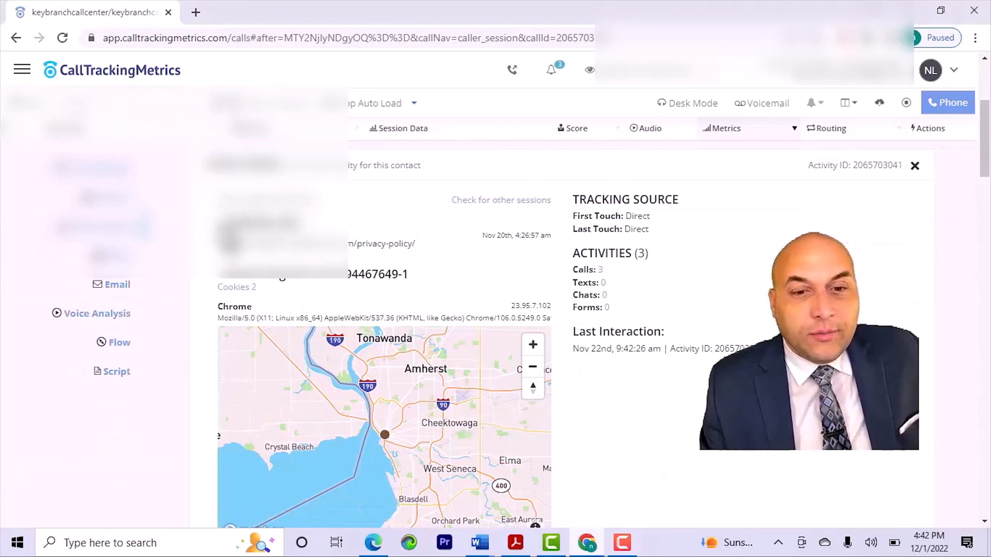
drag(471, 240, 592, 404)
scroll(592, 404, down, 4)
scroll(599, 417, up, 8)
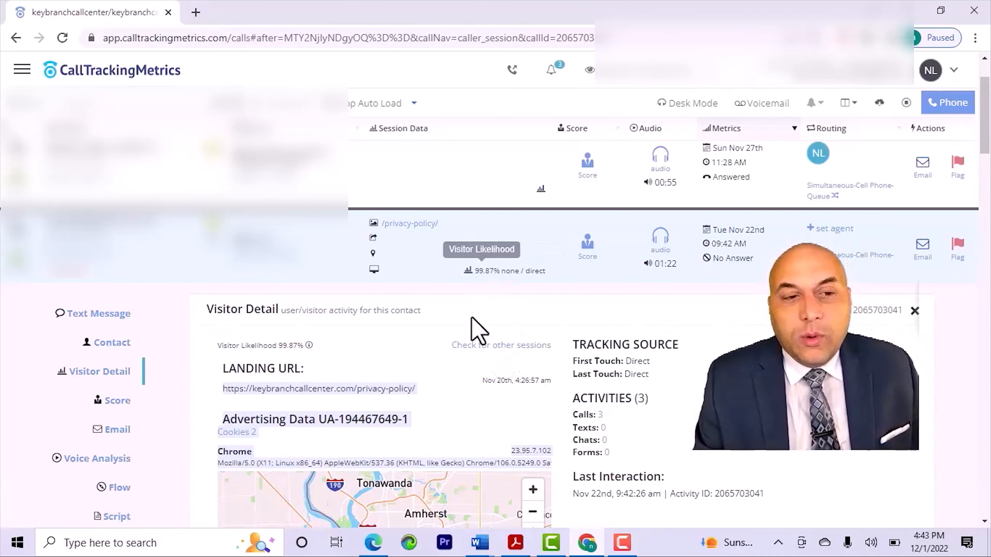
scroll(652, 395, down, 2)
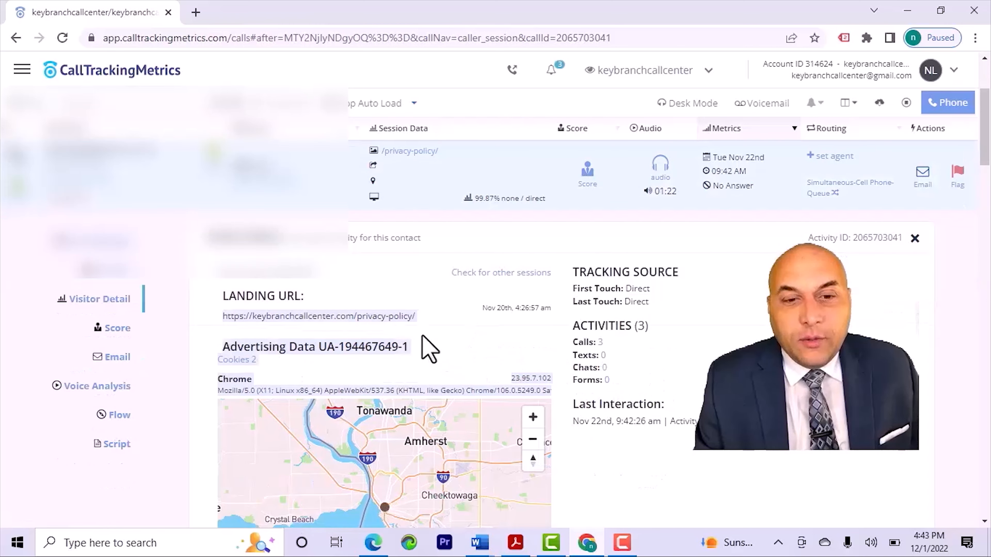